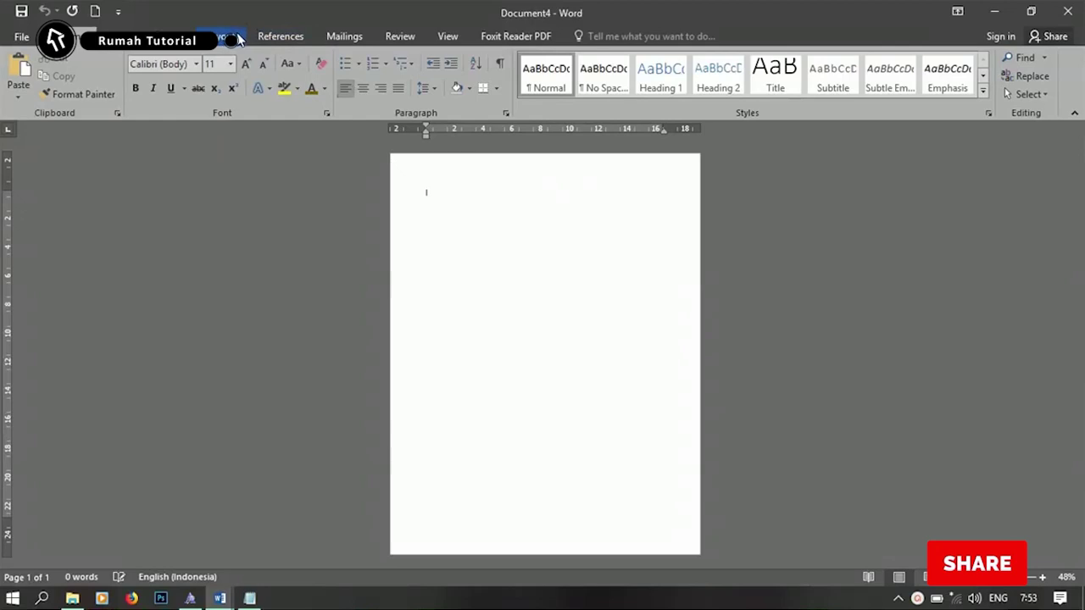
Set the page to A4 paper with Narrow margins in Landscape orientation.
click(222, 36)
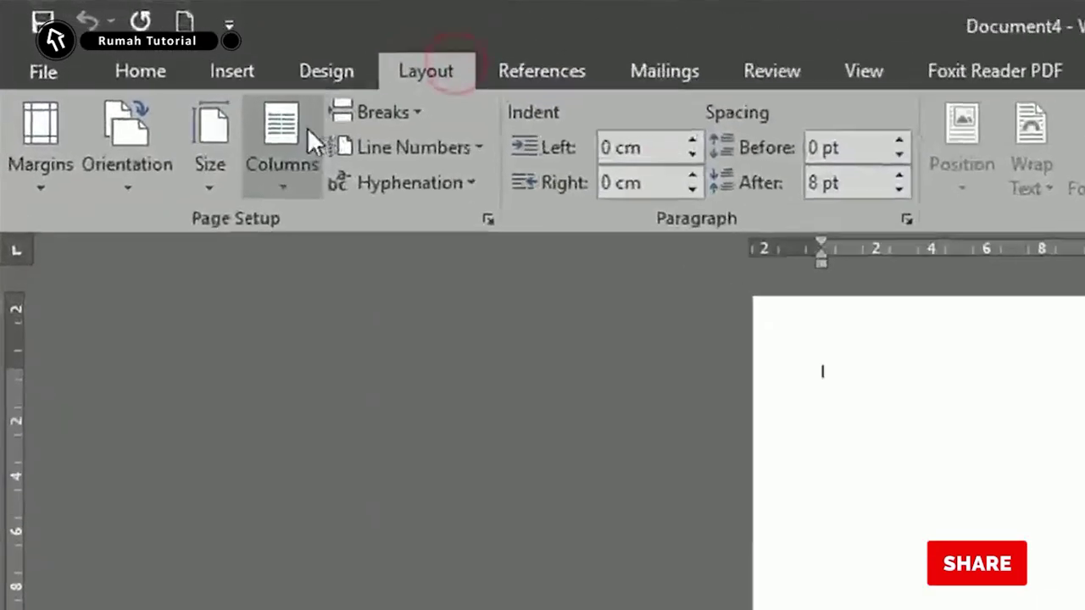
click(217, 161)
click(252, 316)
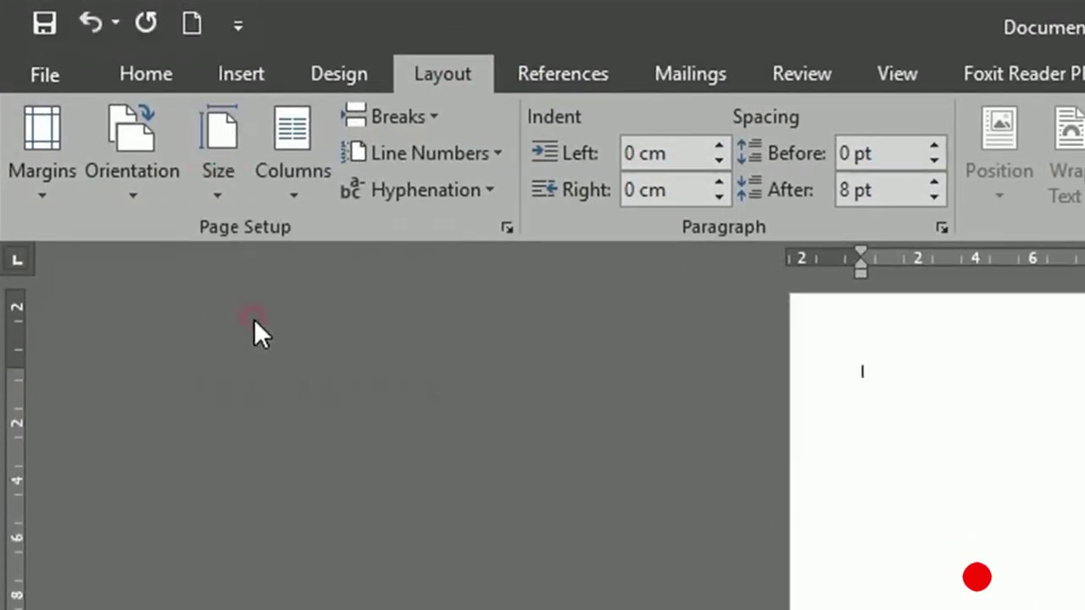
click(50, 158)
click(164, 444)
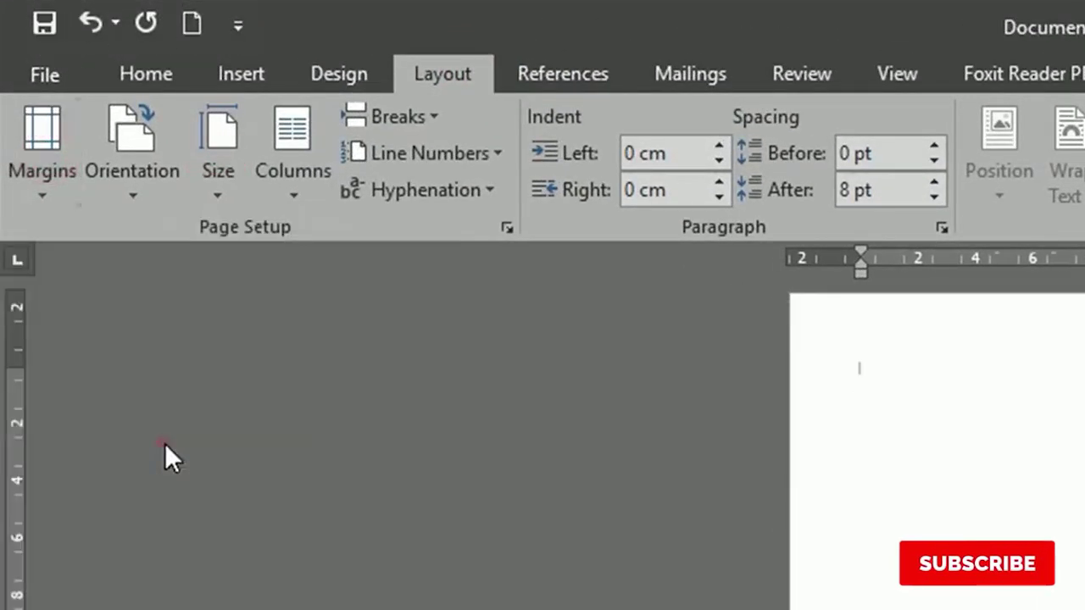
click(133, 123)
click(174, 312)
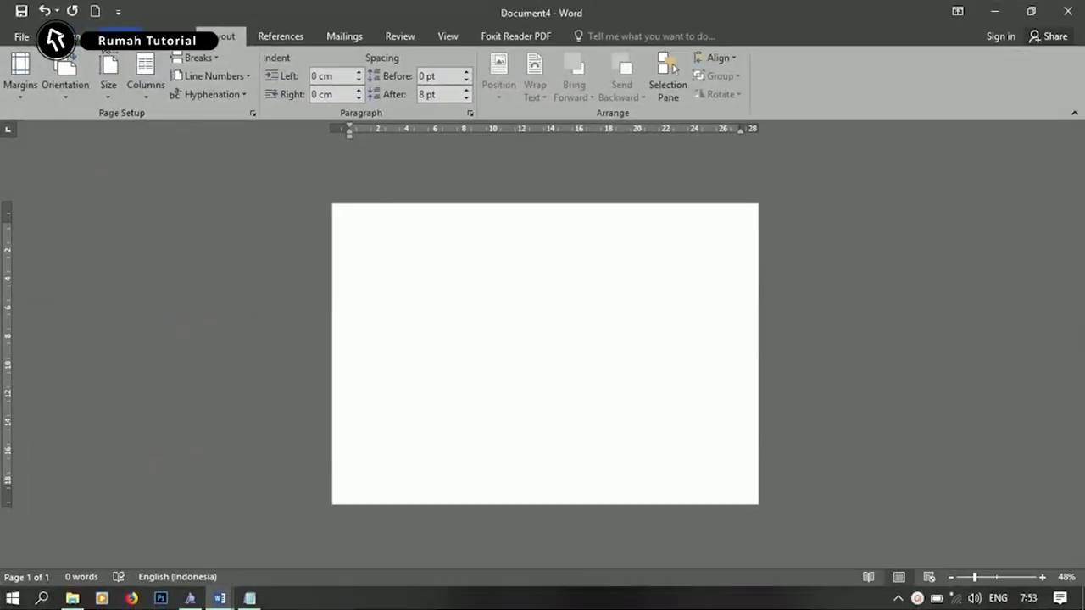
Draw a rectangle and size it to 21 cm high by 29,7 cm wide.
click(121, 37)
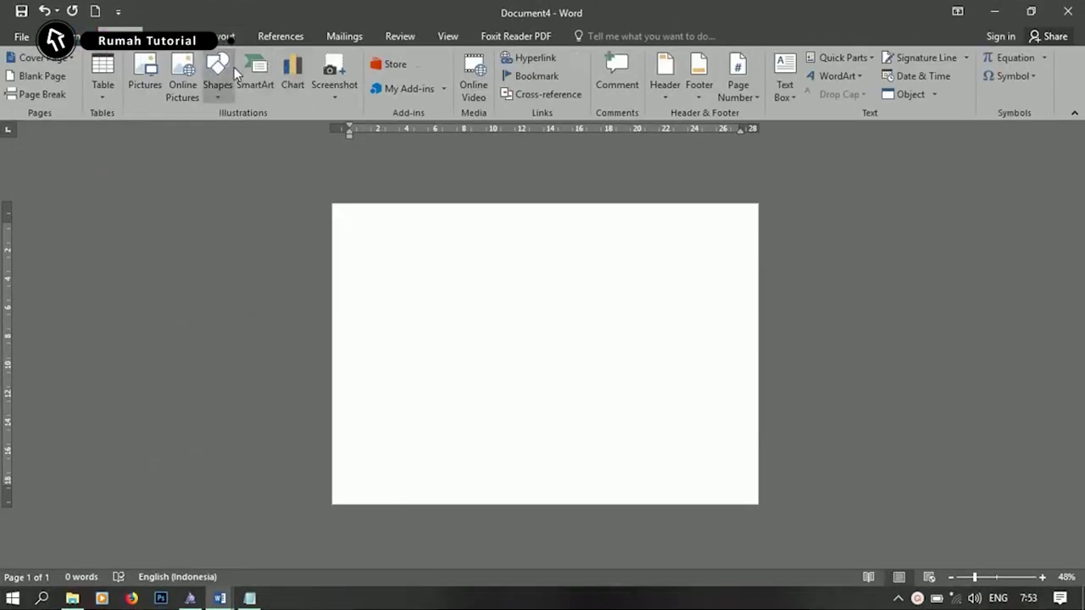
click(218, 74)
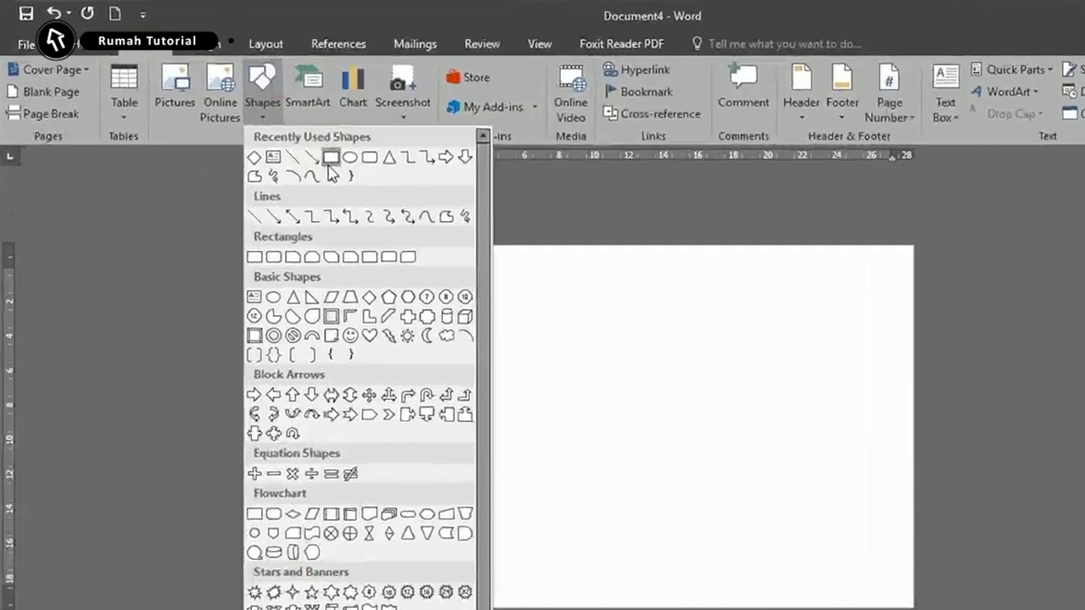
click(273, 129)
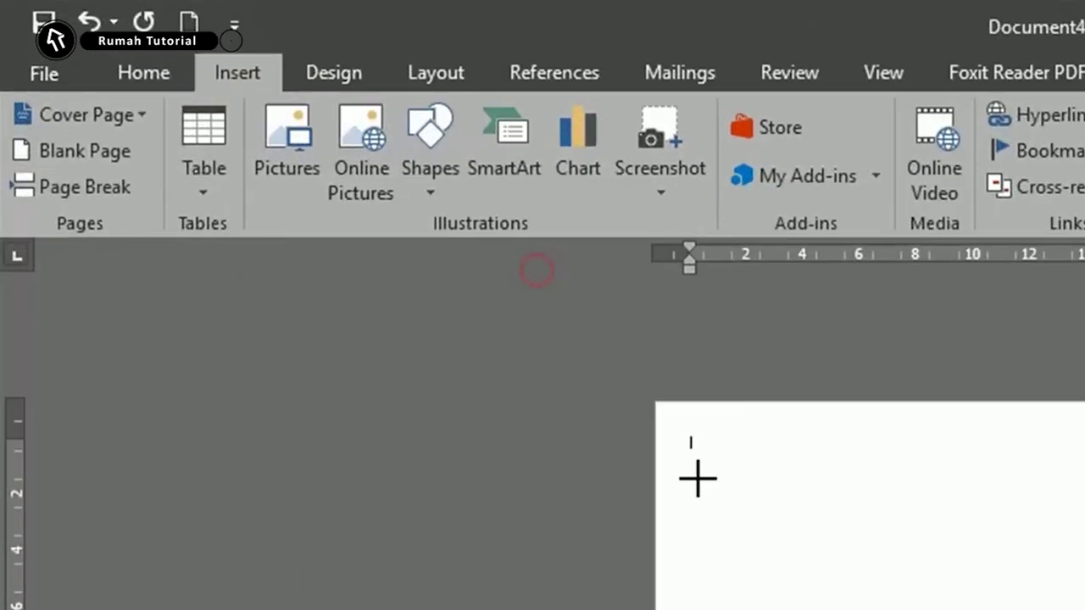
mouse_move(343, 214)
mouse_down()
mouse_move(631, 406)
mouse_move(744, 498)
mouse_up()
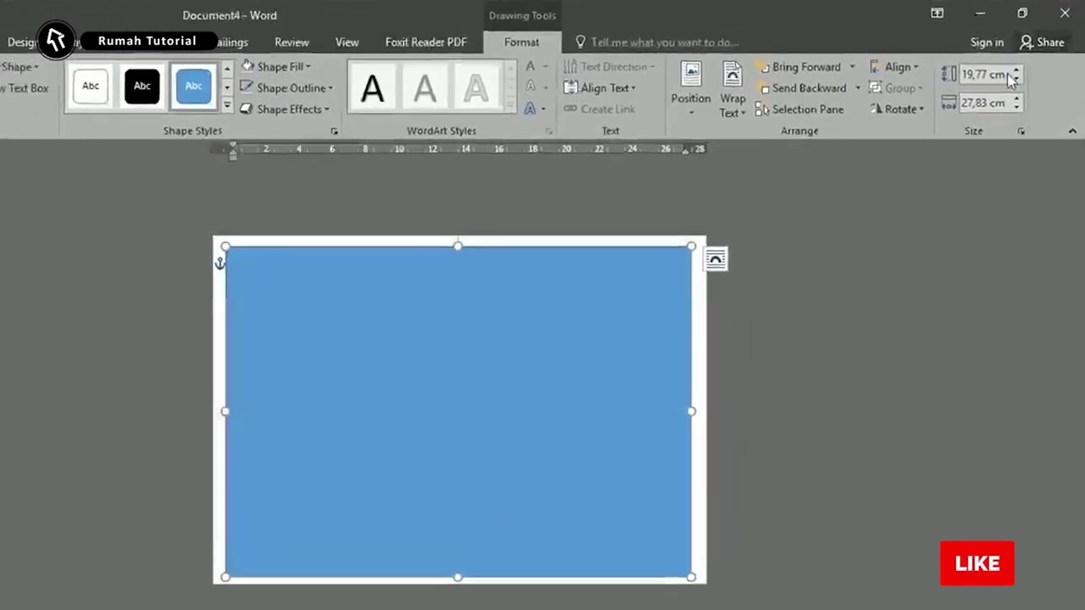
click(1008, 64)
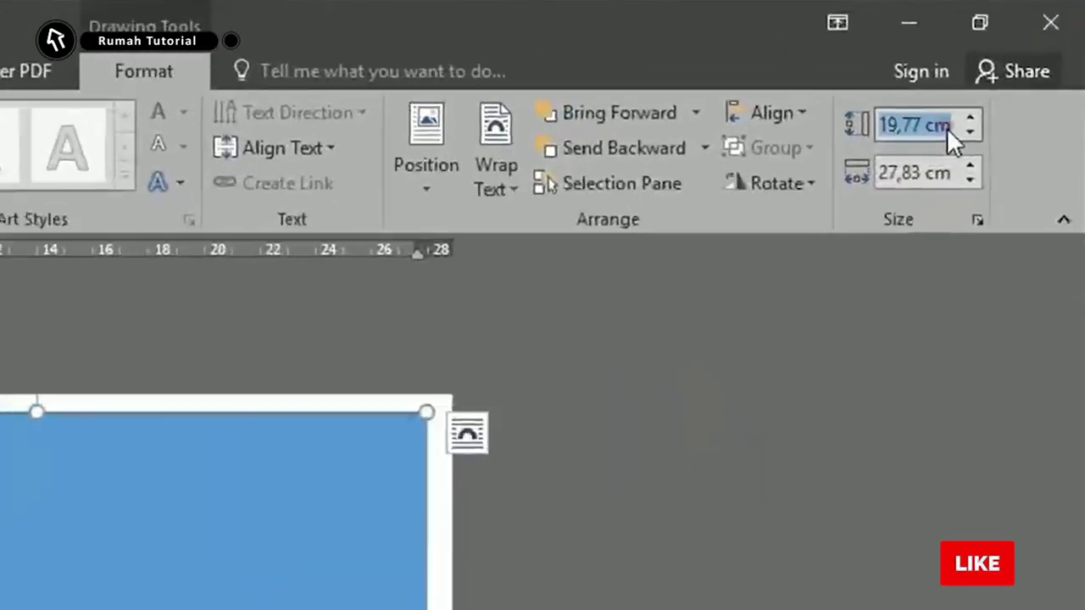
text(21)
key(Return)
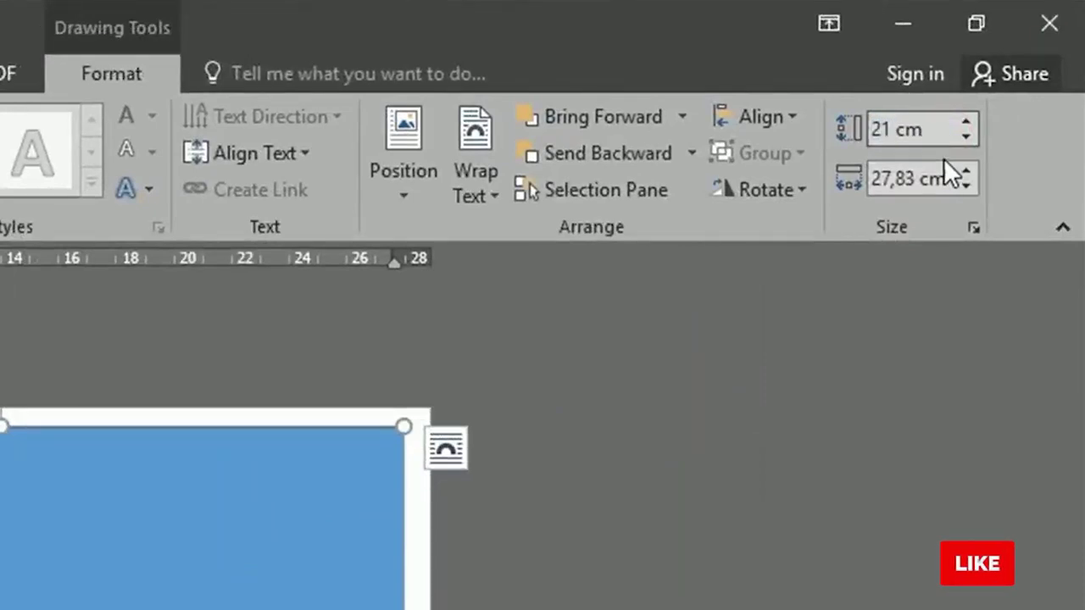
click(944, 177)
text(2)
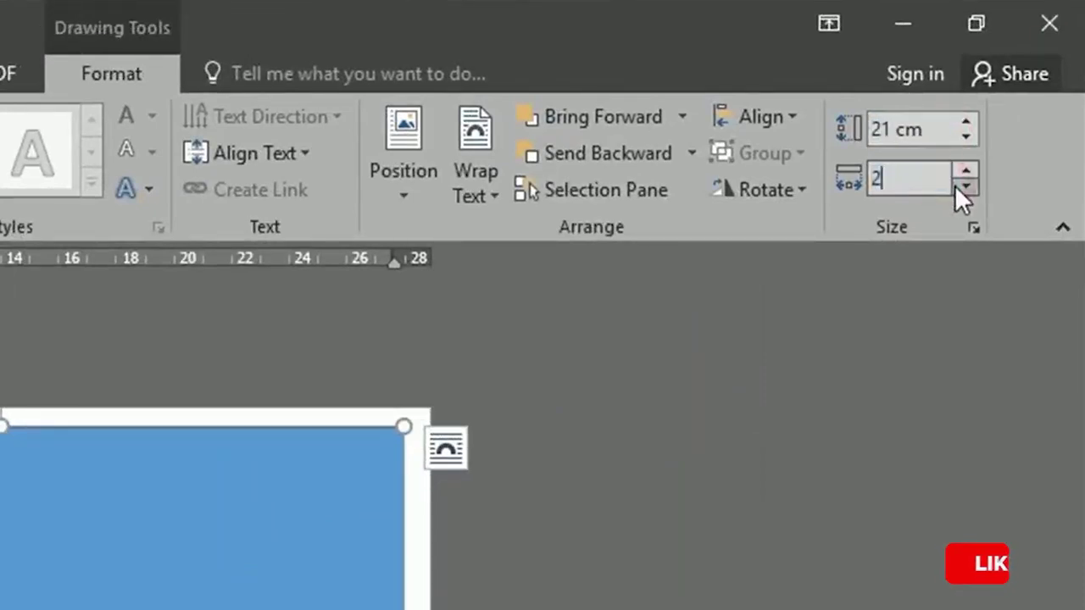
text(9,7)
key(Return)
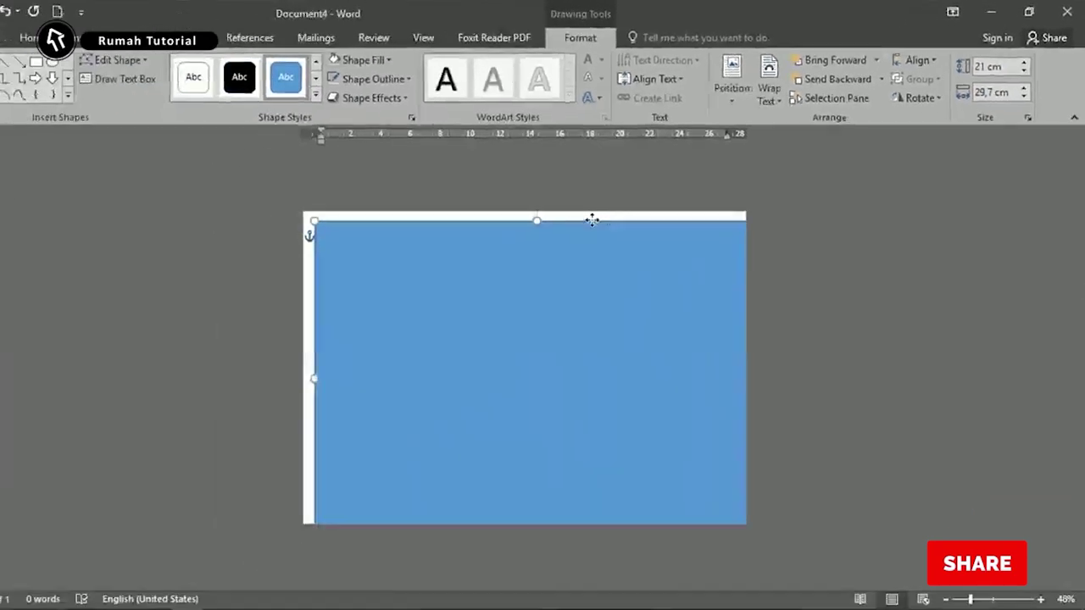
Align the rectangle with the page and fill it with the picture sertifikat 4-01.
drag(590, 218, 597, 207)
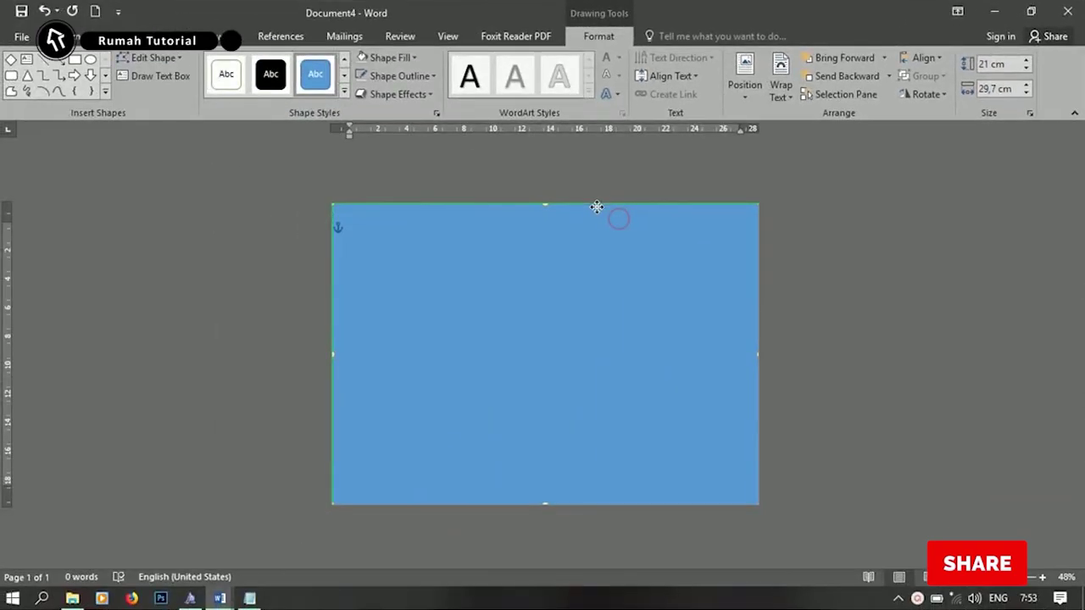
click(396, 61)
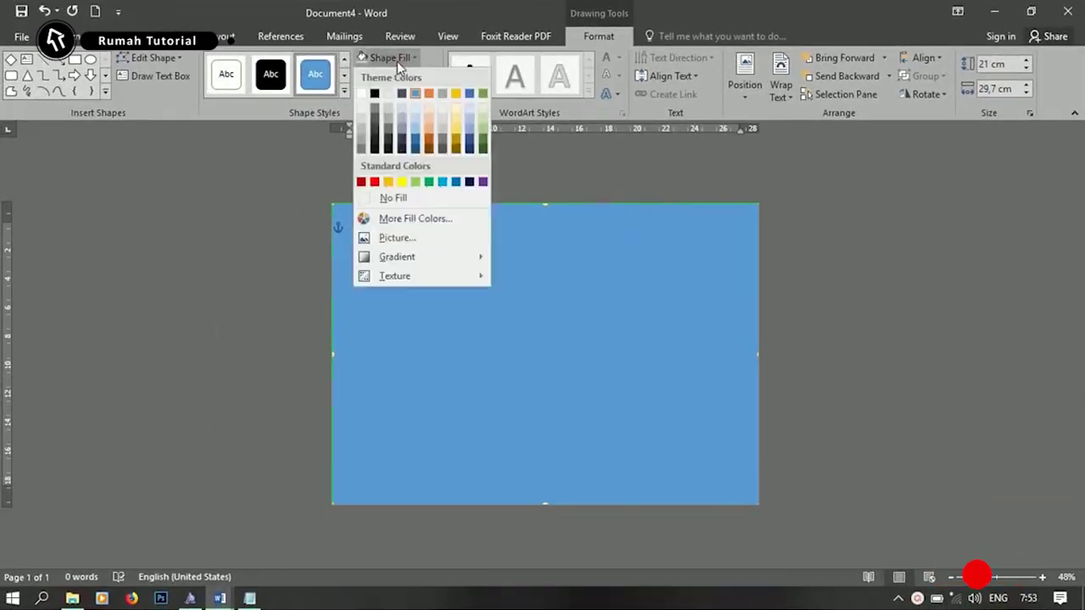
click(424, 235)
click(852, 489)
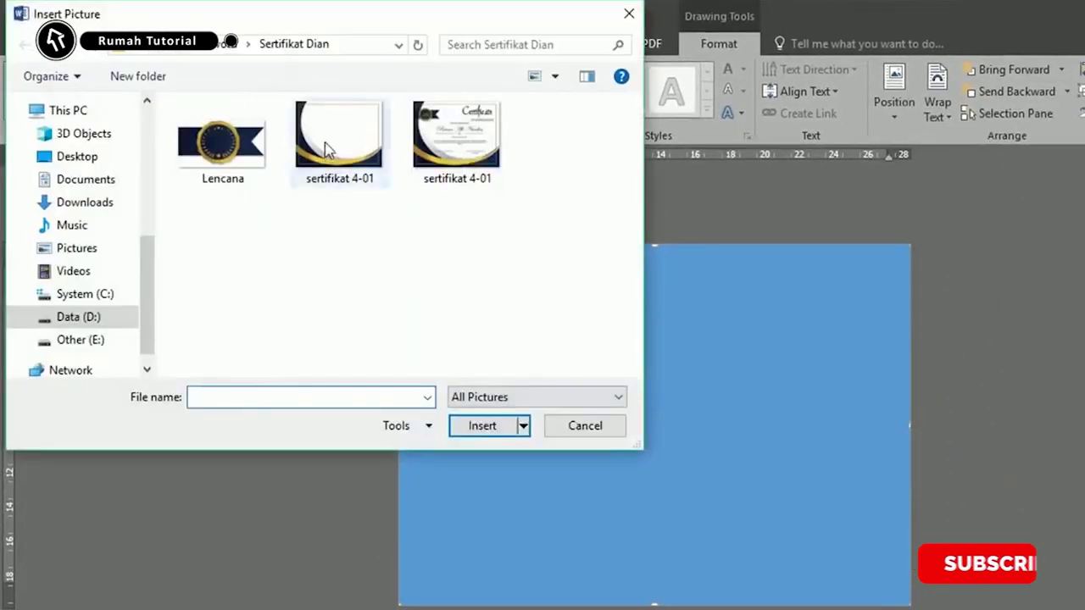
click(327, 147)
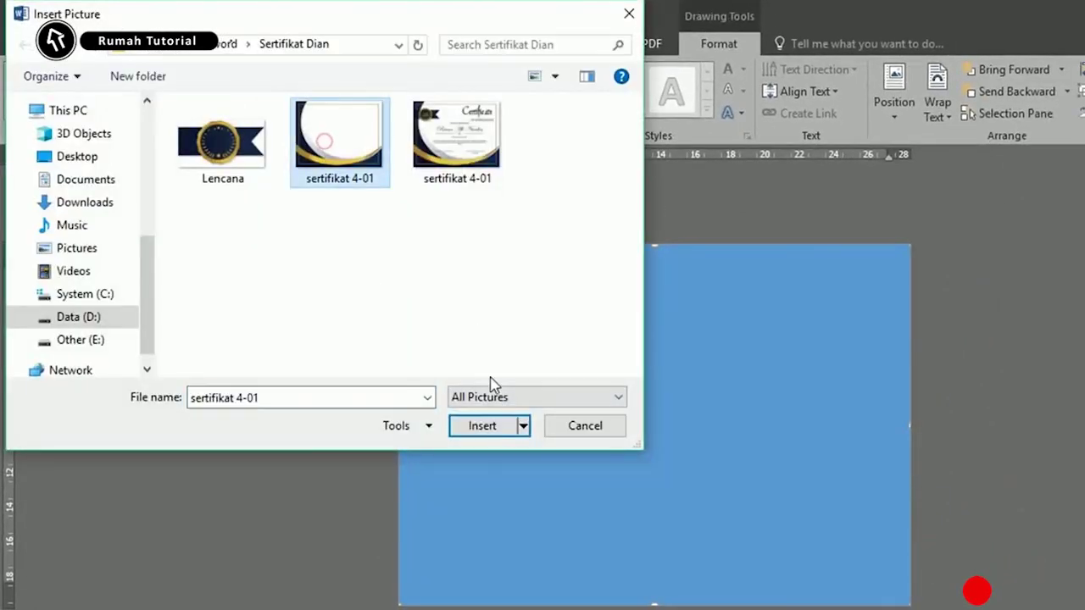
click(483, 425)
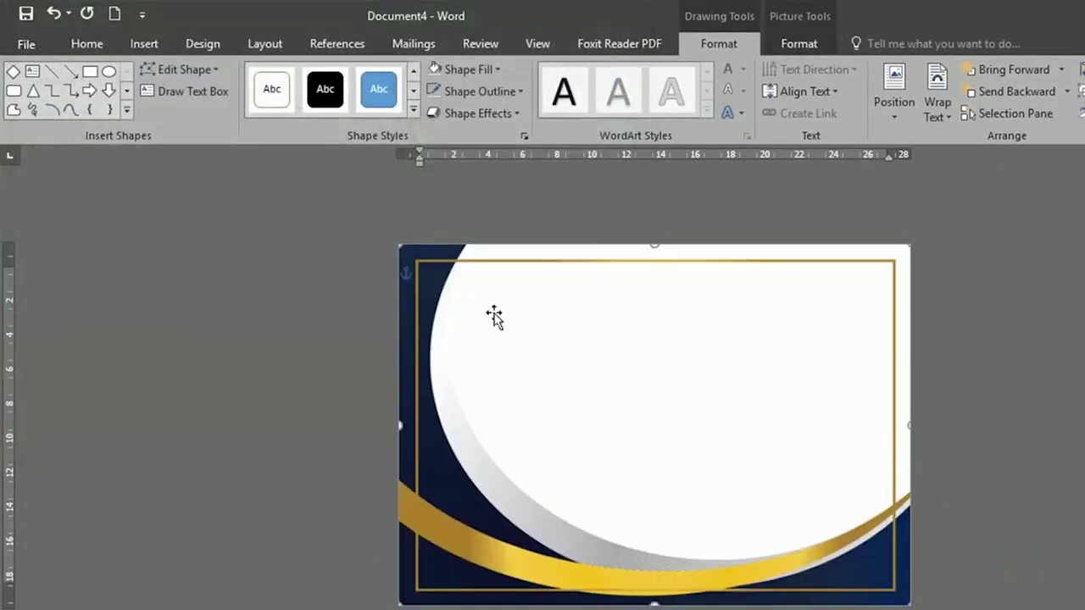
Remove the outline from the background rectangle.
right_click(504, 265)
click(609, 206)
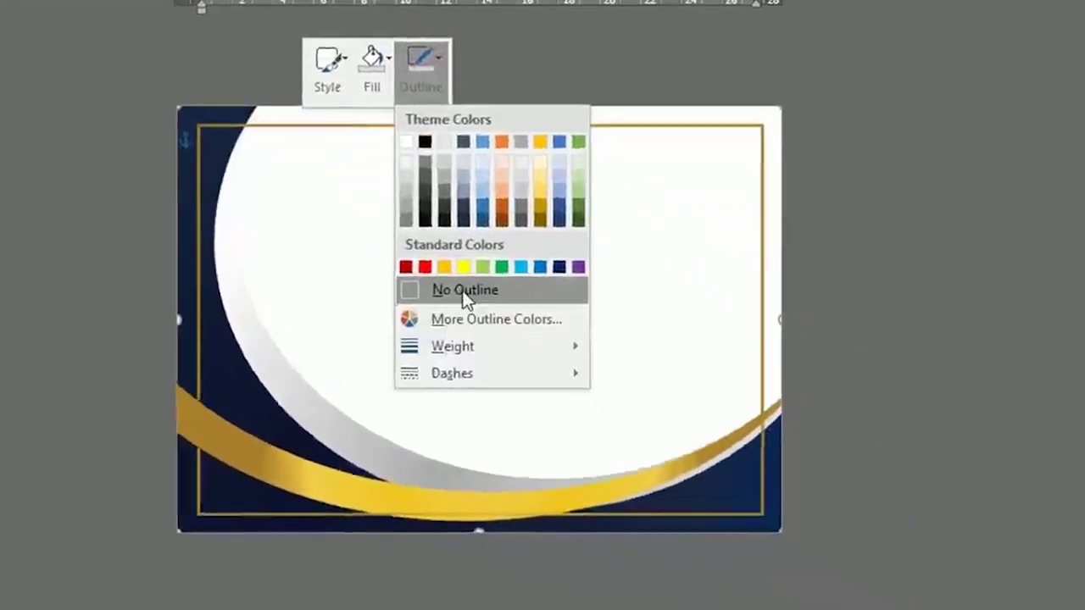
click(465, 290)
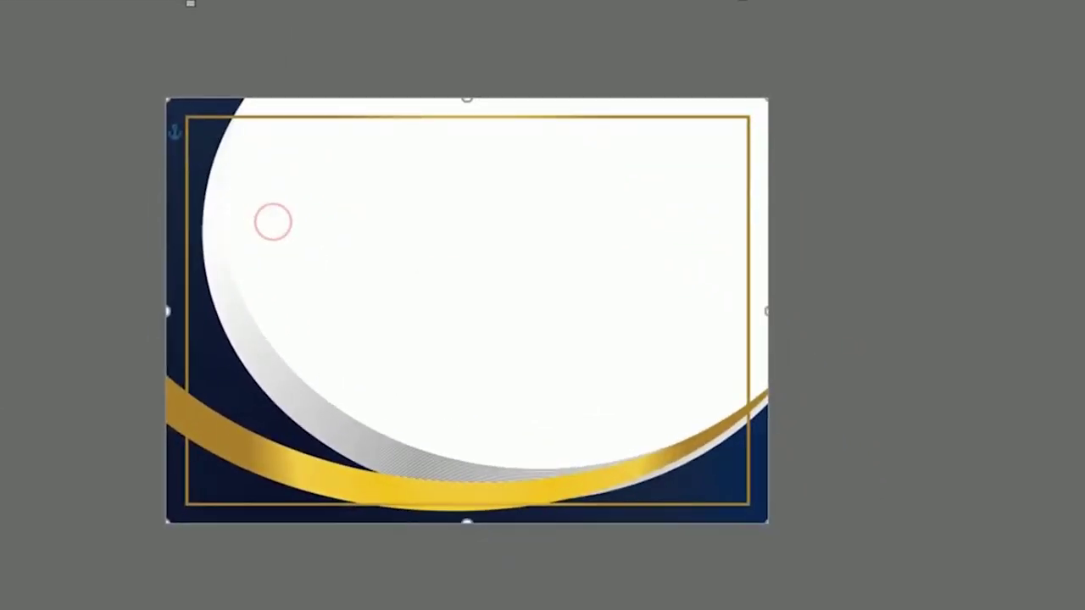
Draw a new rectangle and fill it with the Lencana badge picture.
click(74, 59)
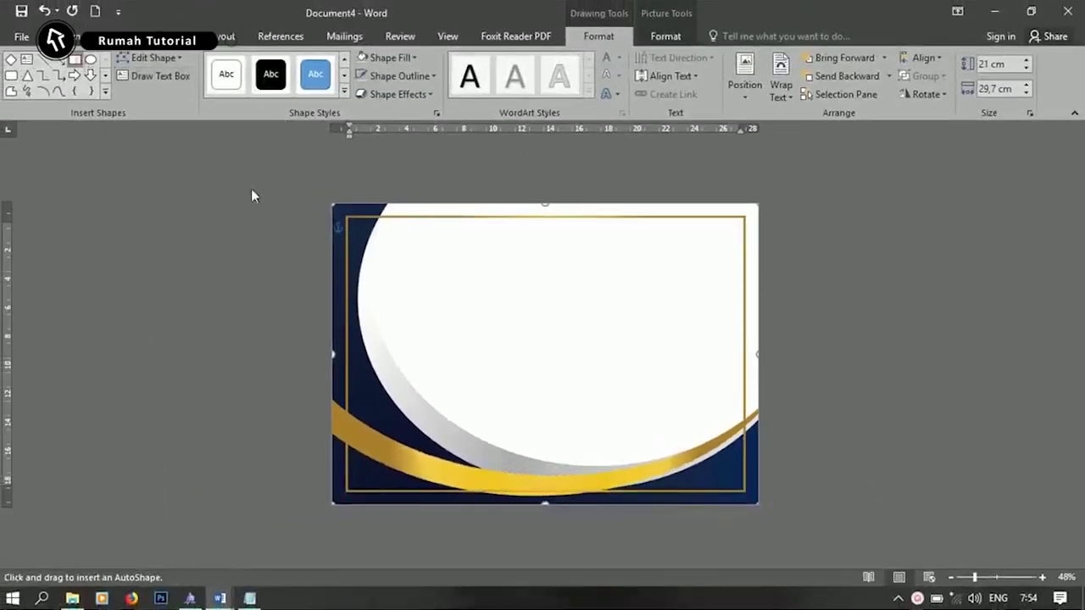
drag(380, 254, 548, 350)
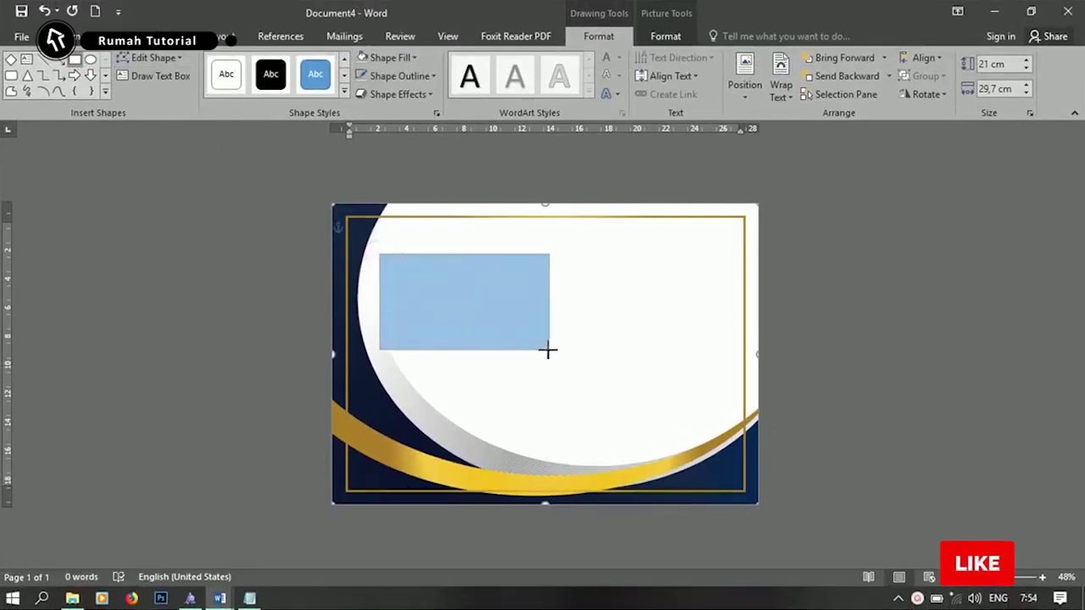
drag(548, 350, 547, 352)
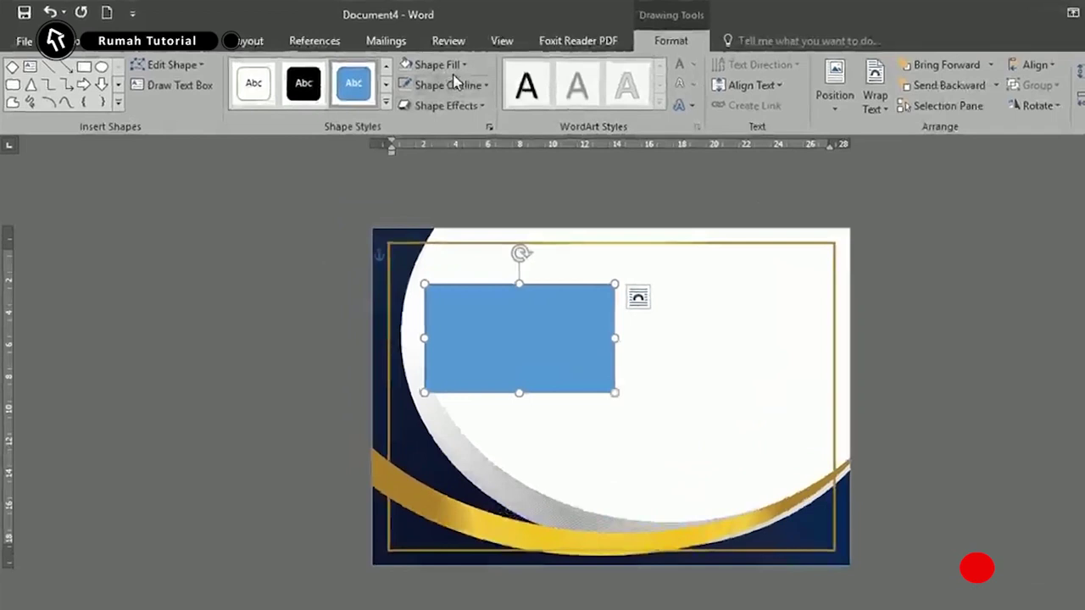
click(388, 57)
mouse_move(611, 395)
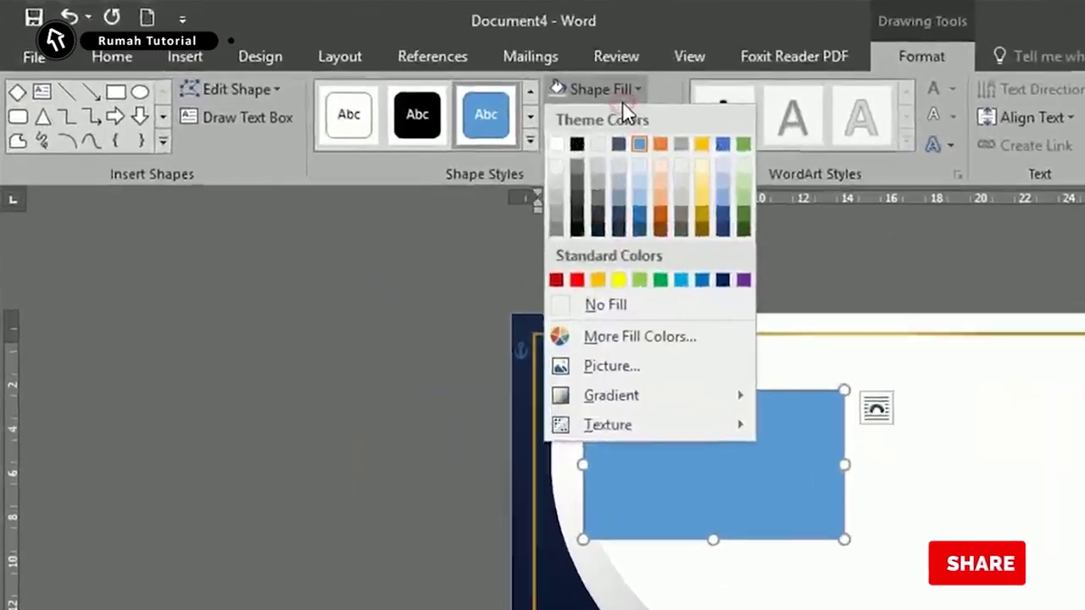
click(674, 373)
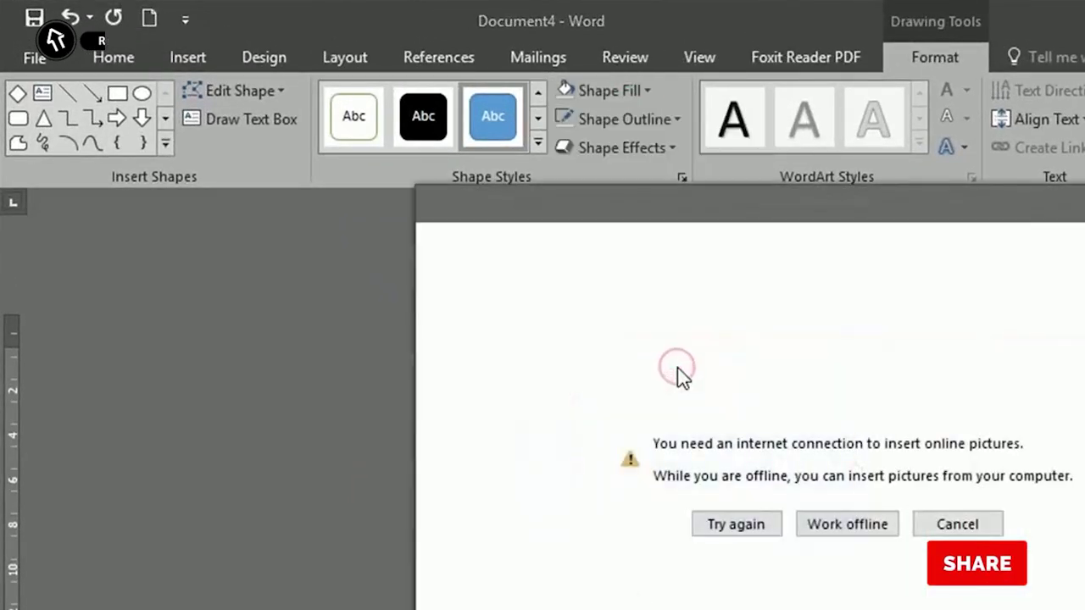
click(723, 468)
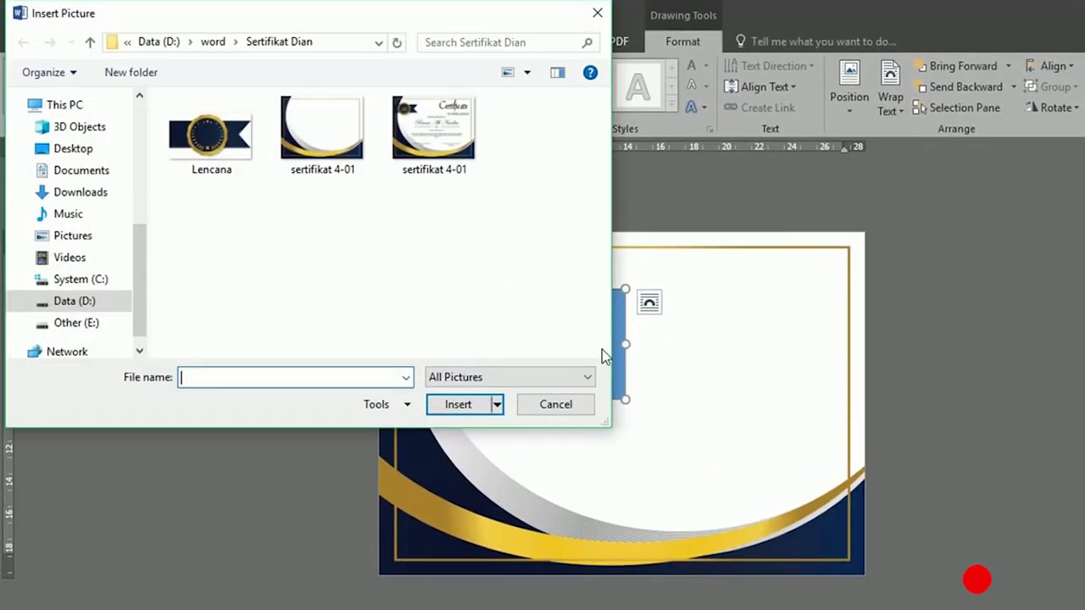
click(190, 143)
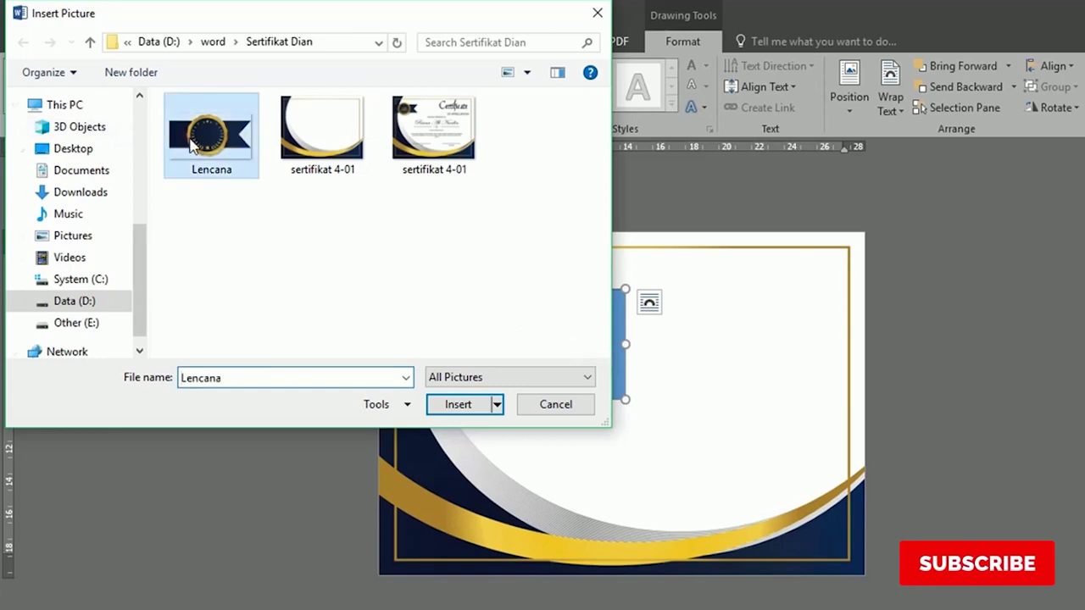
click(458, 404)
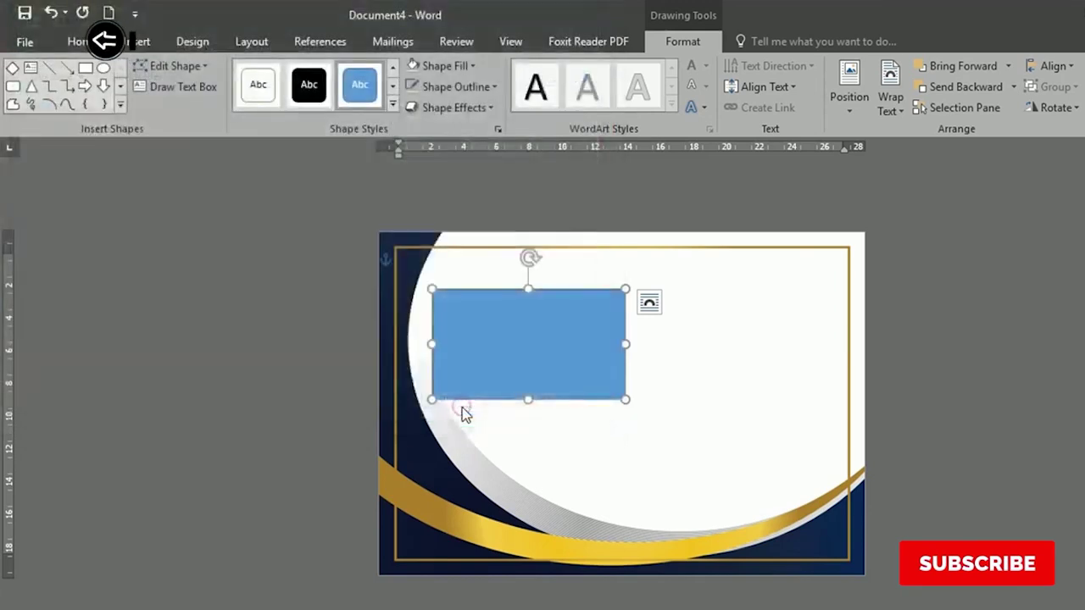
Set the badge rectangle to No Outline.
right_click(477, 293)
click(572, 244)
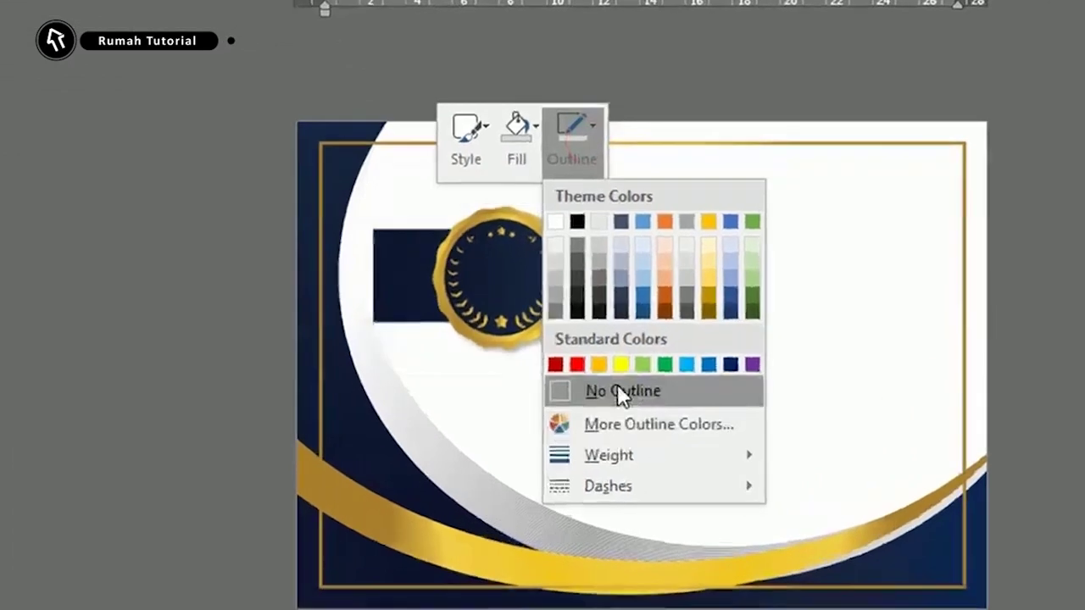
click(617, 390)
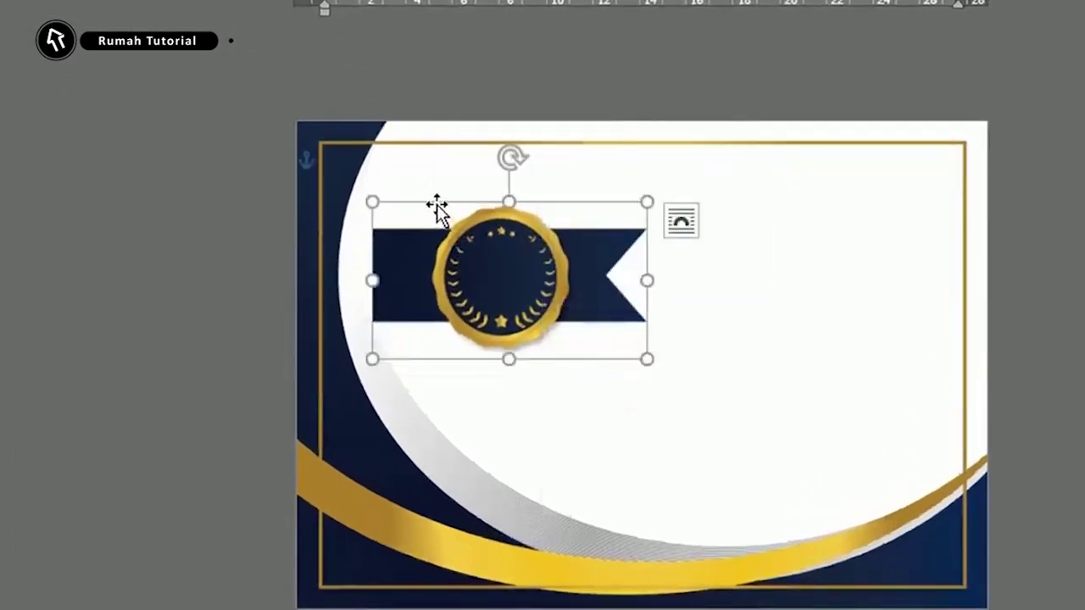
Shrink the badge and position it near the certificate's top-left corner.
mouse_move(438, 211)
mouse_down()
mouse_move(370, 178)
mouse_move(317, 170)
mouse_move(354, 189)
mouse_move(366, 157)
mouse_move(375, 170)
mouse_move(428, 178)
mouse_up()
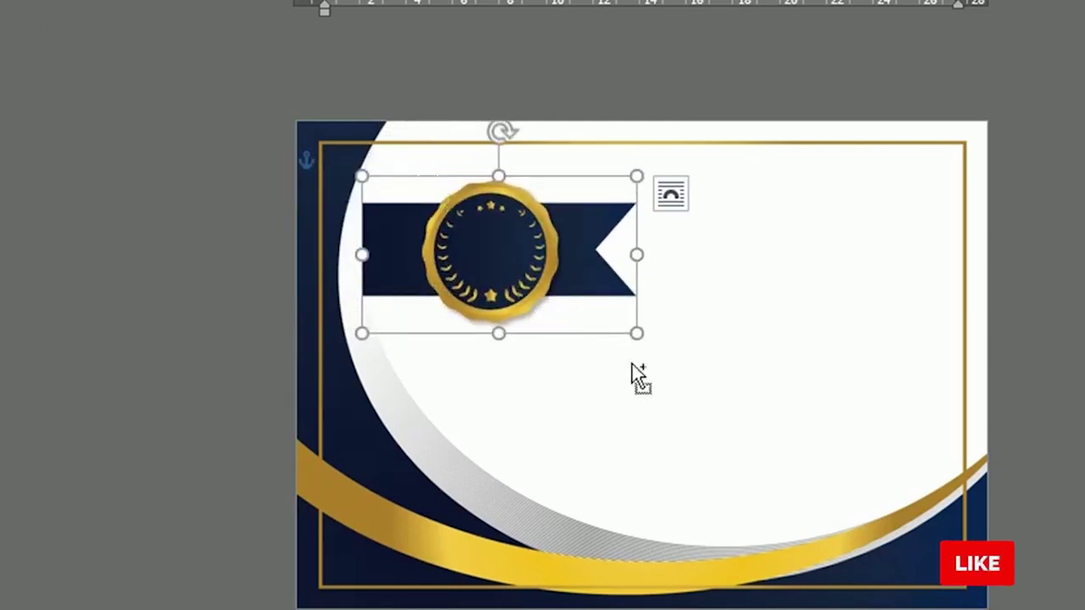
drag(636, 333, 600, 292)
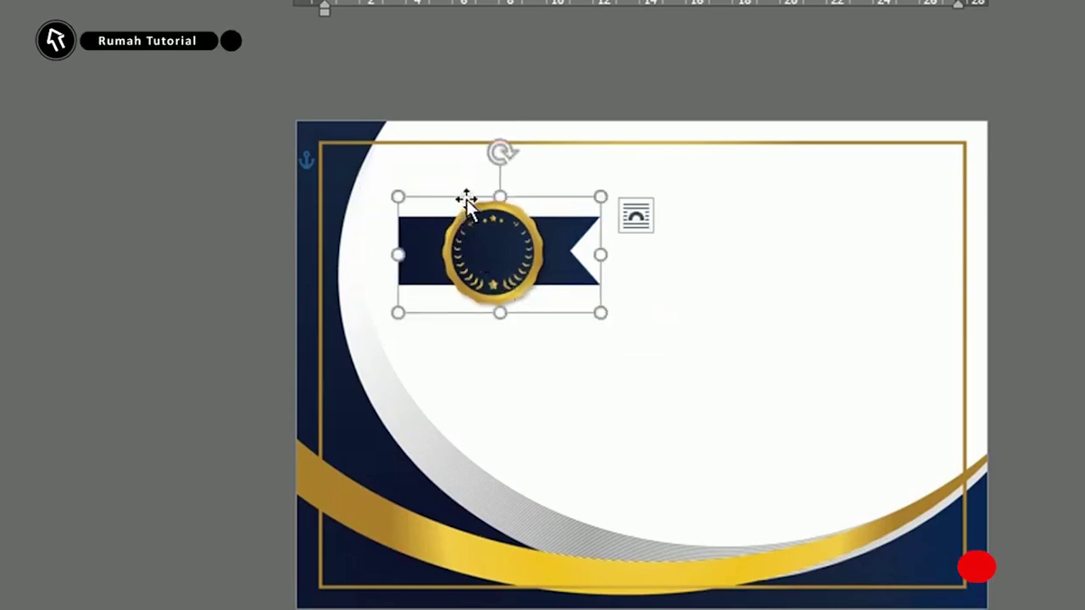
mouse_move(466, 201)
mouse_down()
mouse_move(337, 162)
mouse_move(356, 172)
mouse_up()
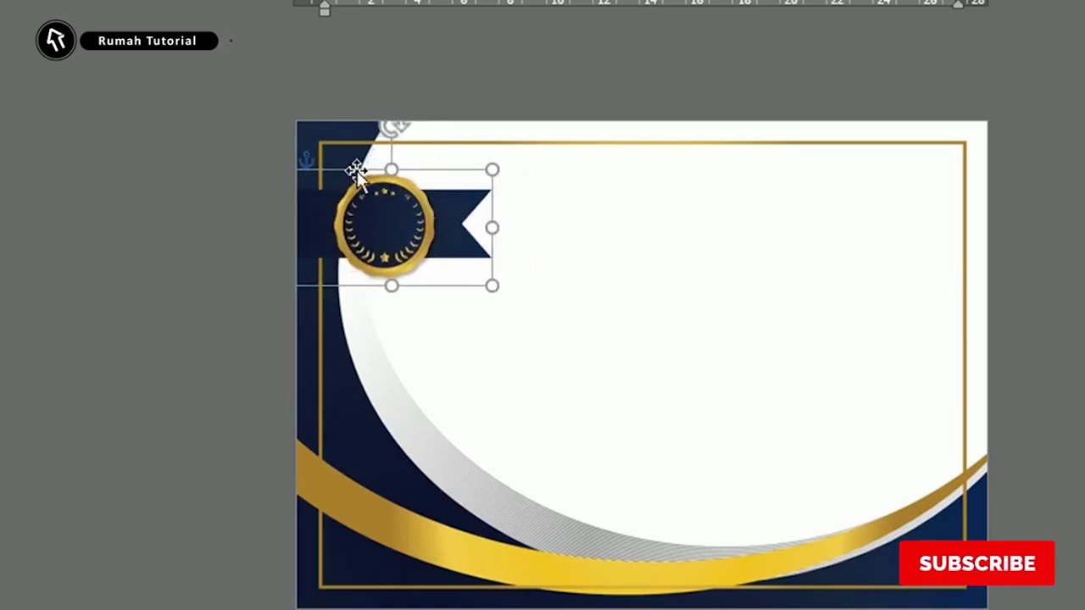
key(Right)
key(Right)
key(Right)
key(Right)
key(Right)
key(Right)
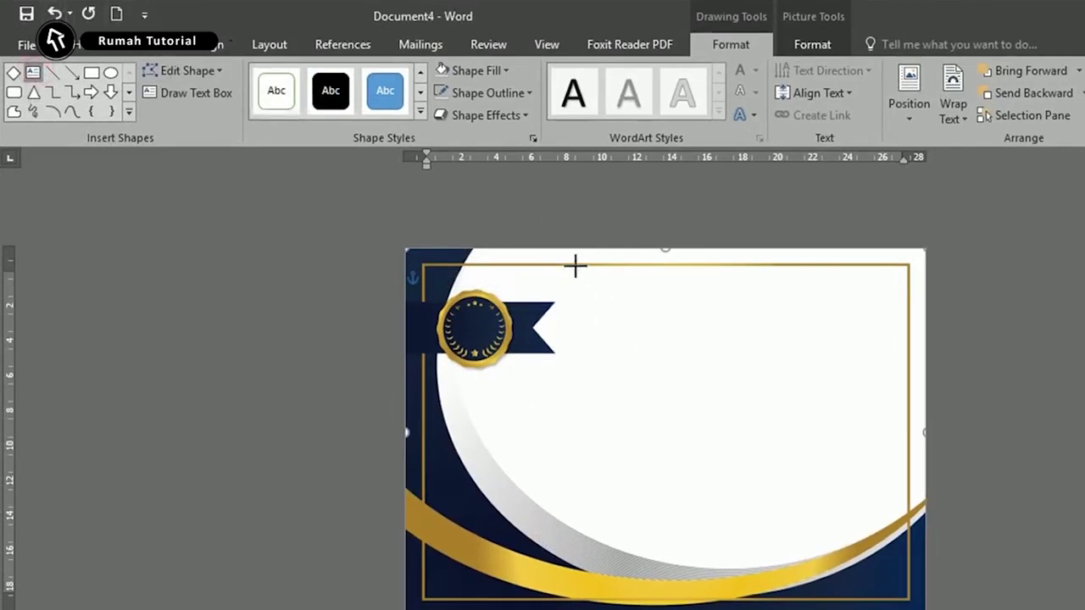
Draw a text box over the certificate's right side with No Fill and No Outline.
drag(577, 264, 887, 598)
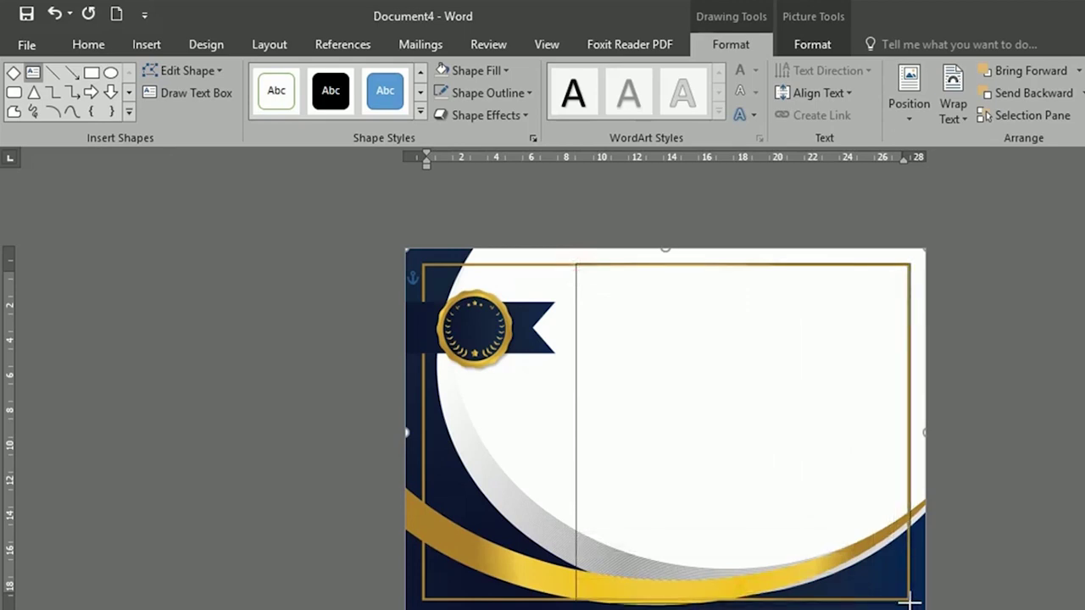
drag(908, 602, 910, 603)
right_click(634, 270)
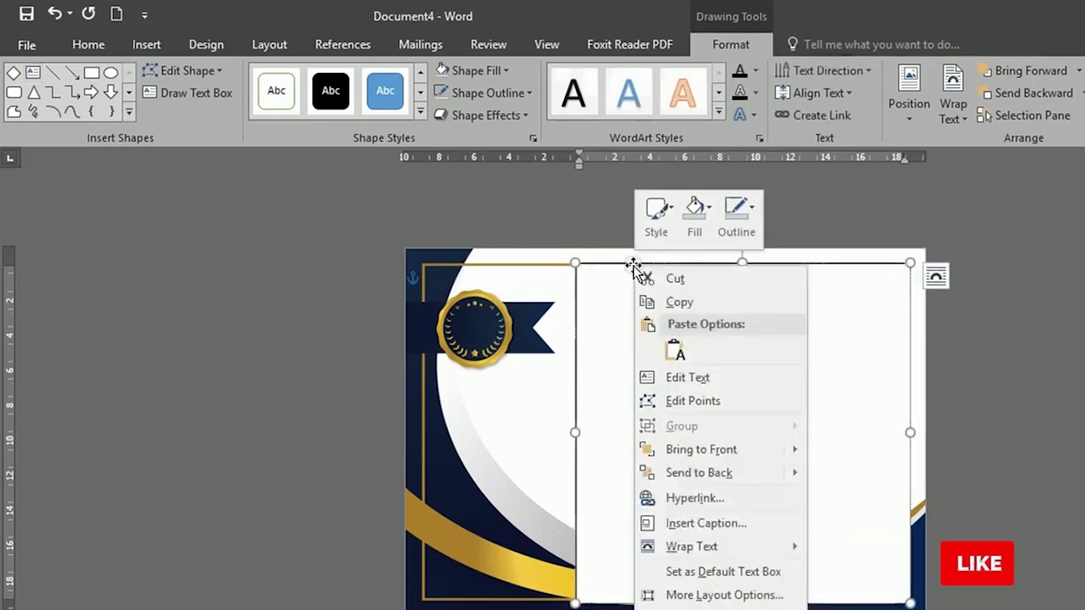
click(695, 215)
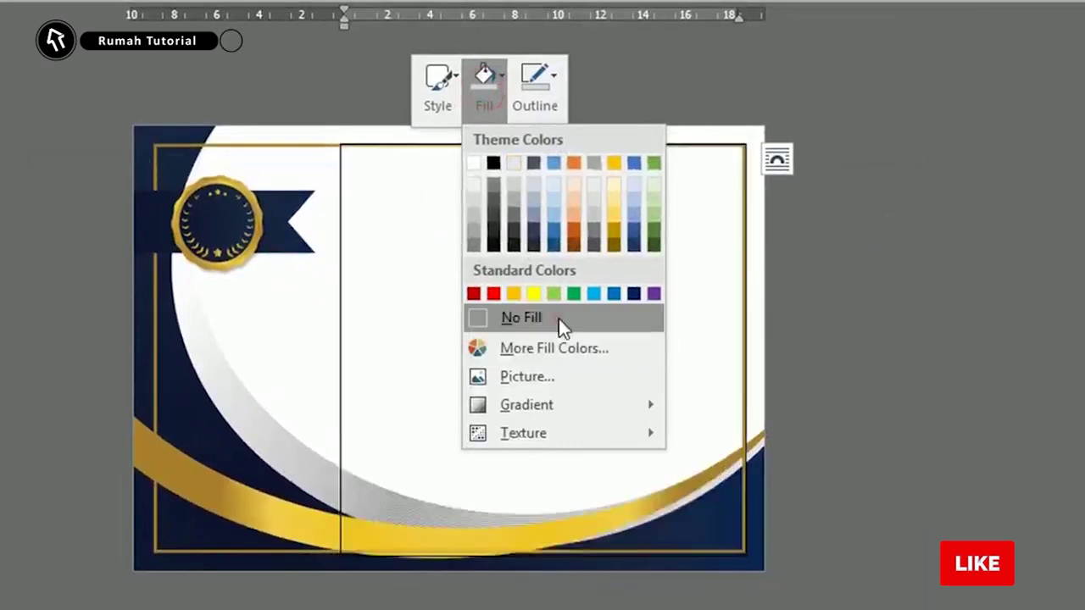
click(558, 318)
click(527, 89)
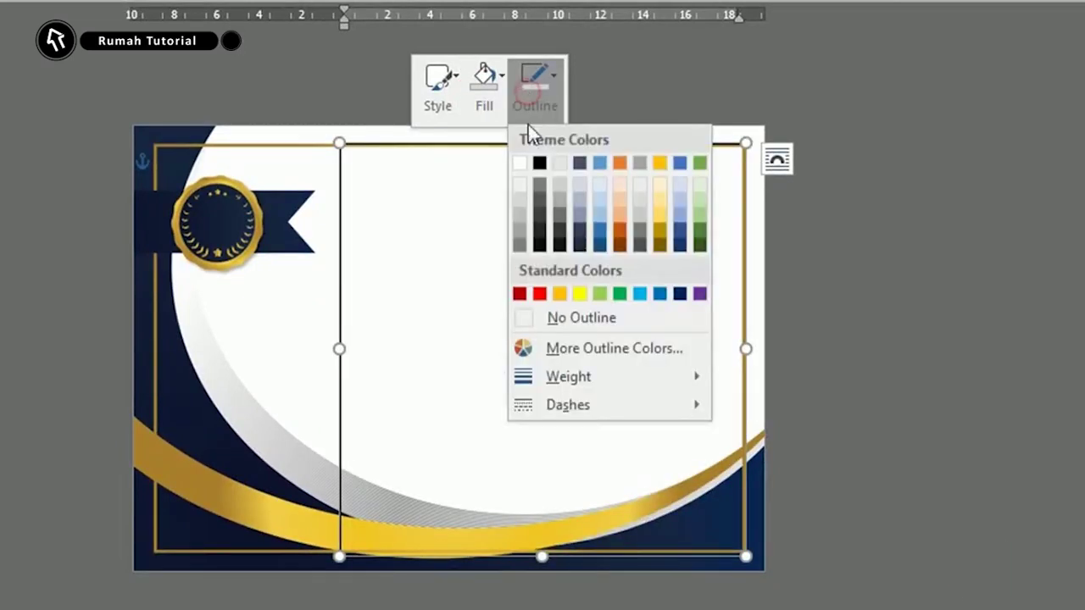
click(574, 319)
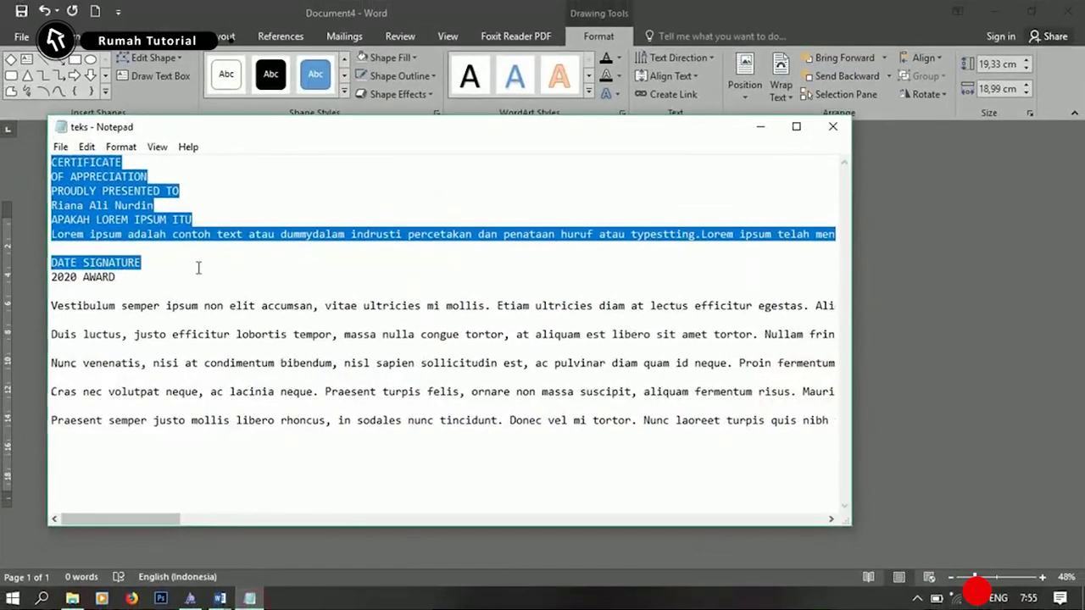
Copy the certificate wording from Notepad, then minimize Notepad.
right_click(128, 208)
click(166, 263)
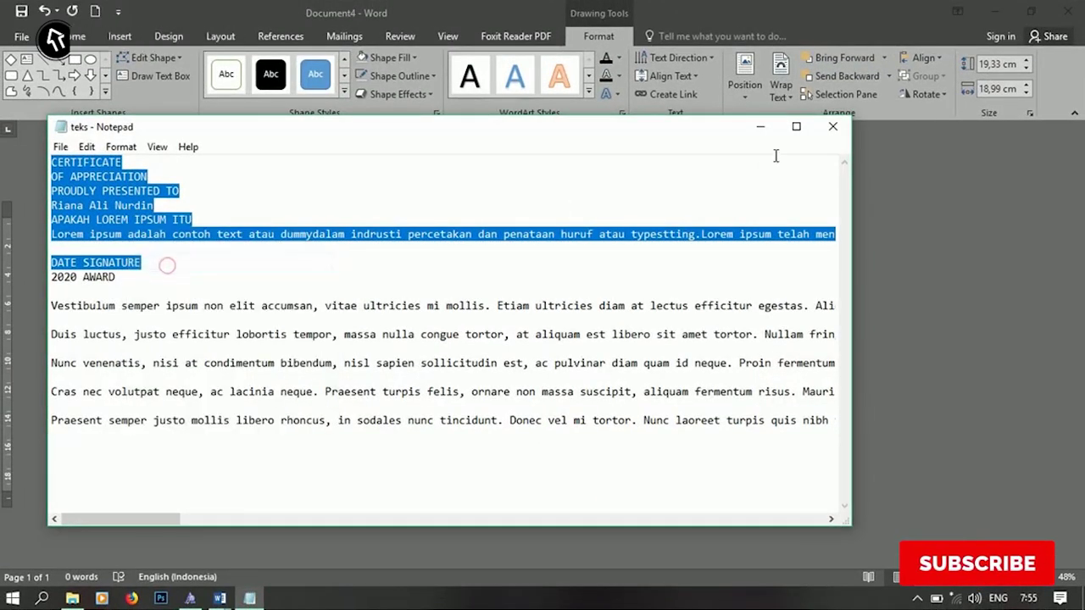
click(762, 129)
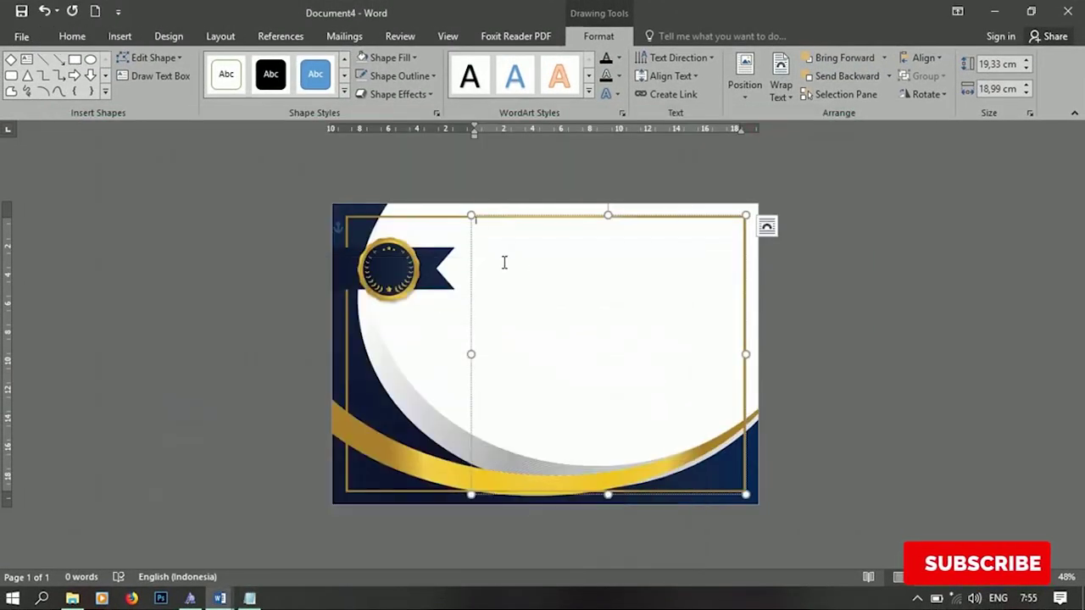
Paste the certificate wording into the text box, enlarge it, and nudge the box right.
key(ctrl+v)
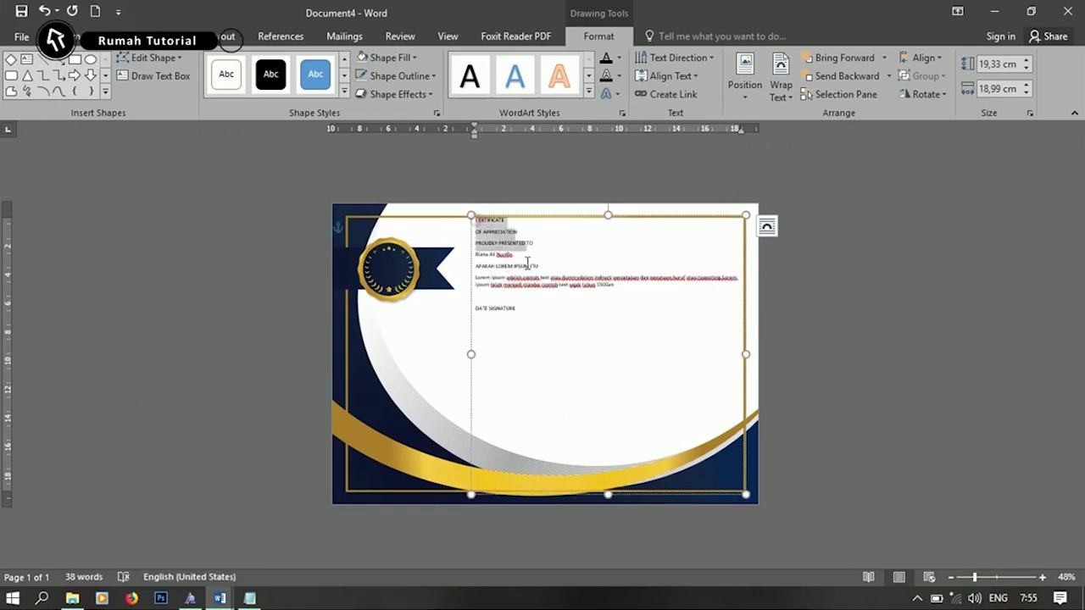
drag(527, 264, 610, 339)
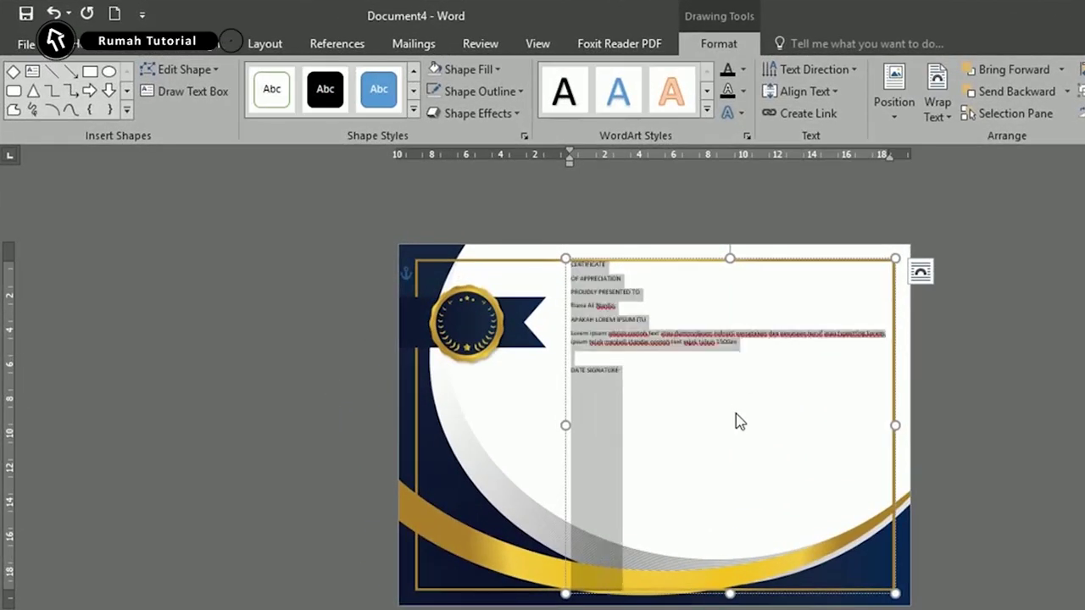
key(ctrl+bracketright)
key(ctrl+bracketright)
key(ctrl+bracketright)
key(ctrl+bracketright)
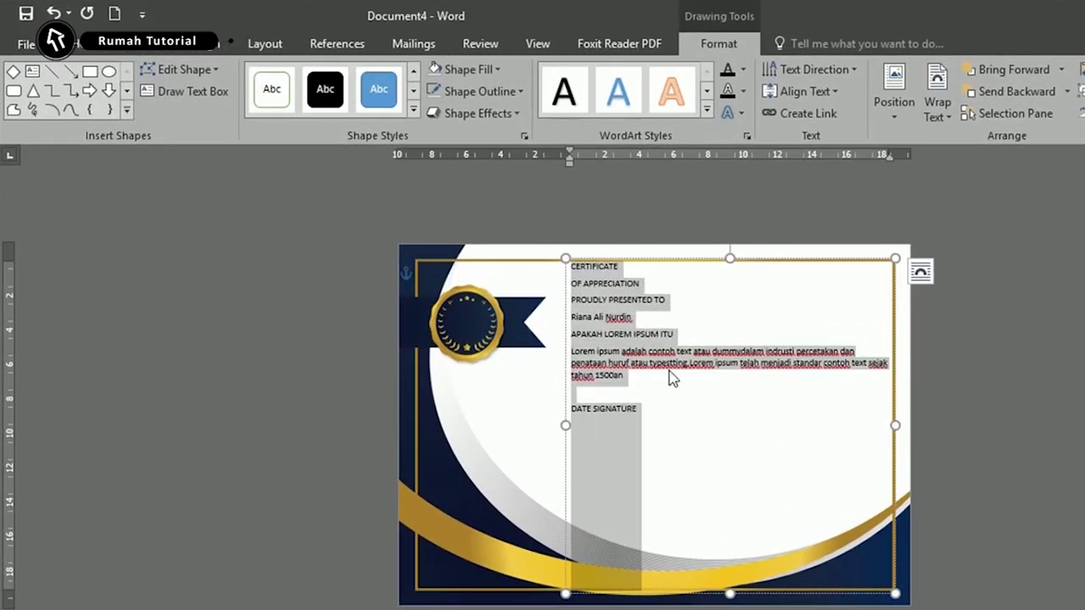
click(586, 270)
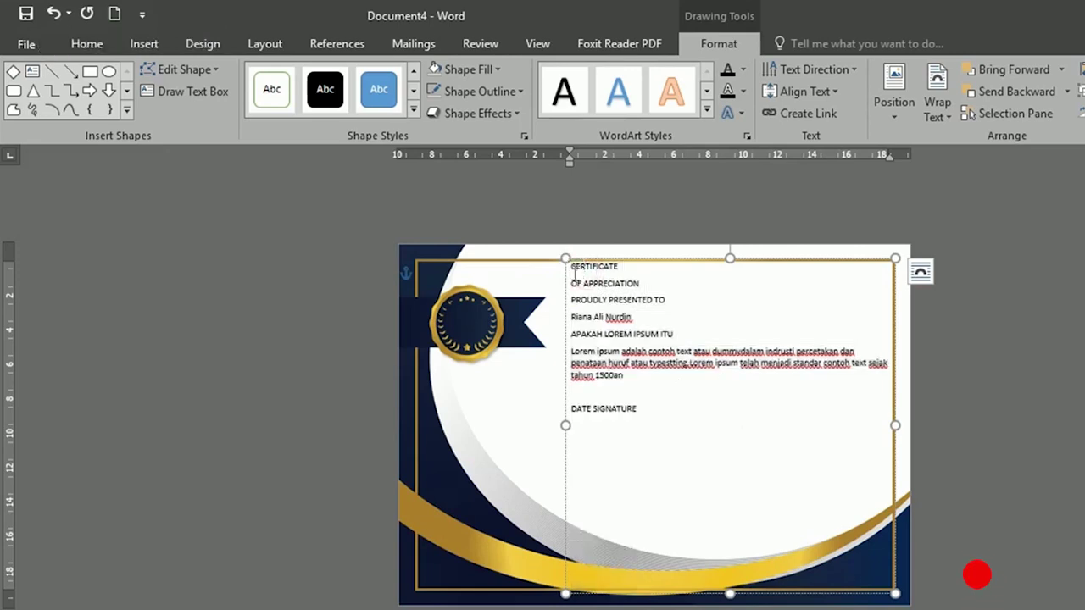
mouse_move(584, 271)
mouse_down()
mouse_move(575, 266)
mouse_move(599, 269)
mouse_up()
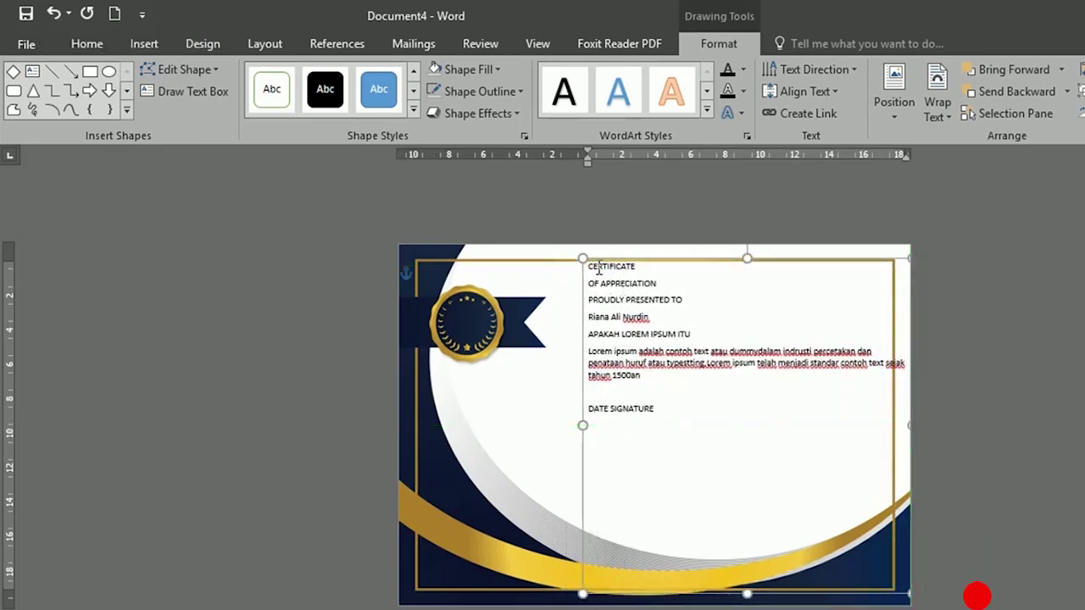
Right-align the CERTIFICATE heading and shift the text box left and down.
double_click(617, 269)
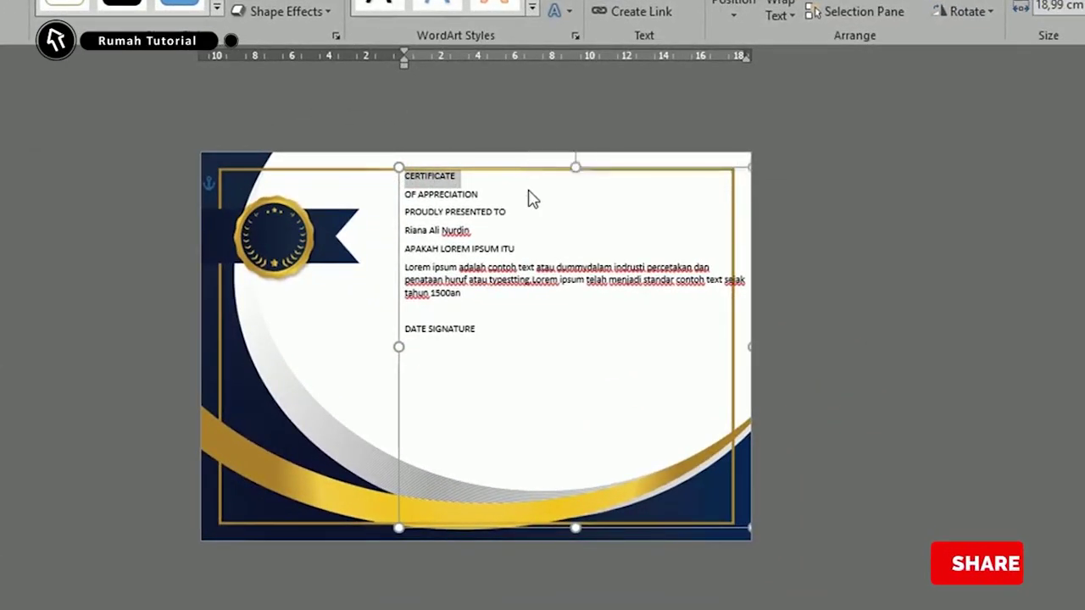
key(ctrl+r)
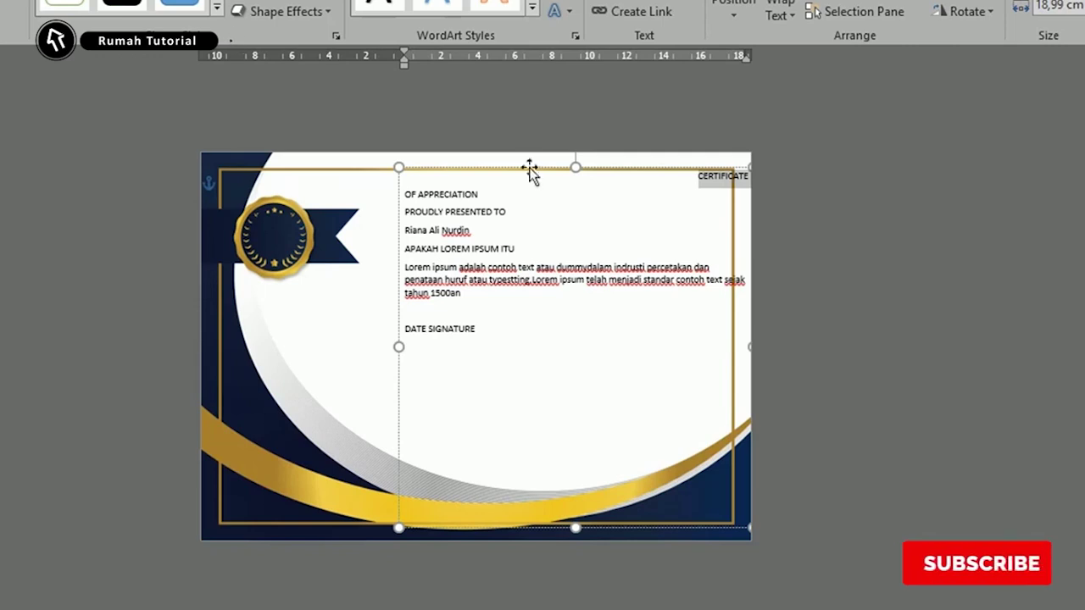
drag(530, 169, 499, 184)
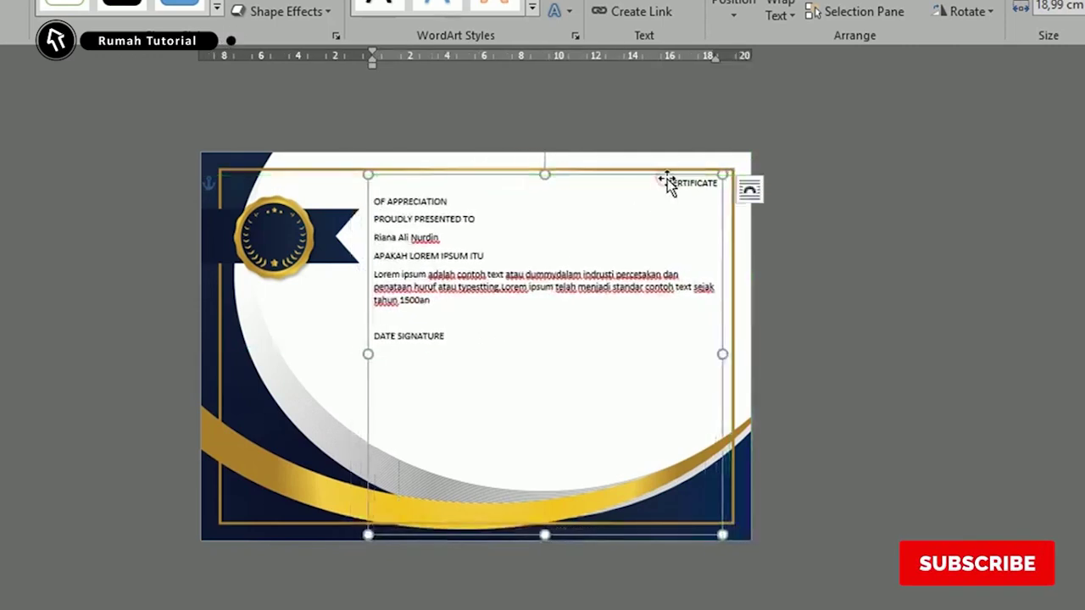
Give CERTIFICATE the script Certificate font at size 72.
double_click(678, 183)
right_click(701, 193)
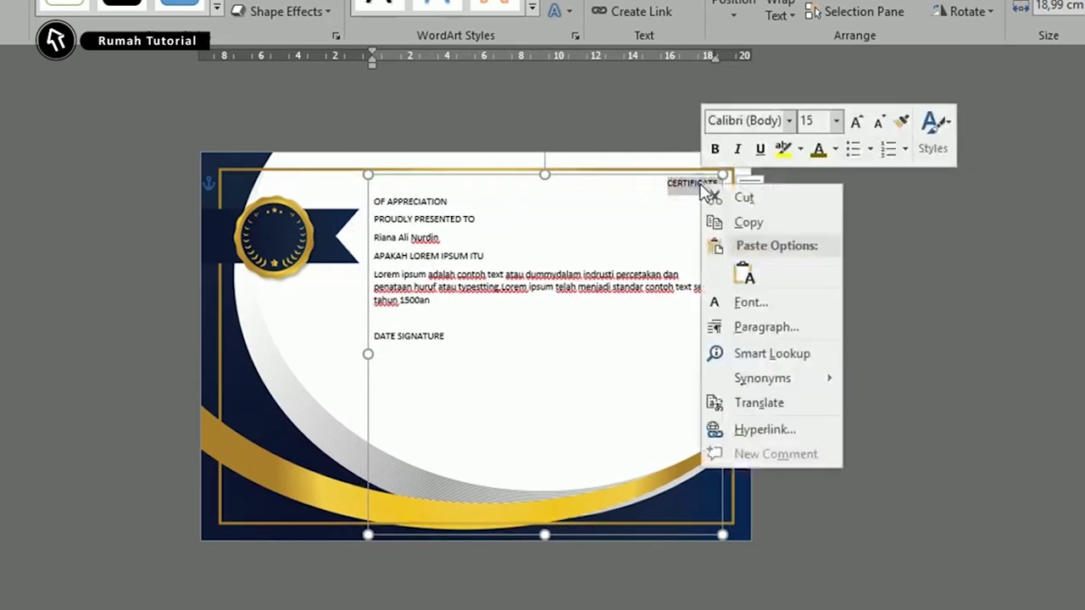
click(788, 121)
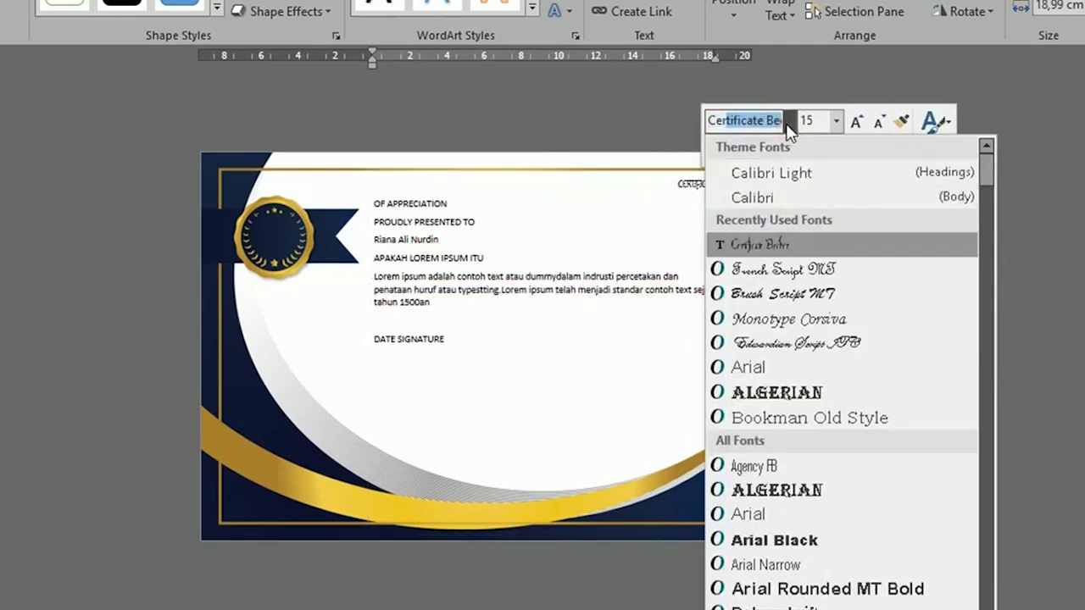
click(758, 244)
click(836, 121)
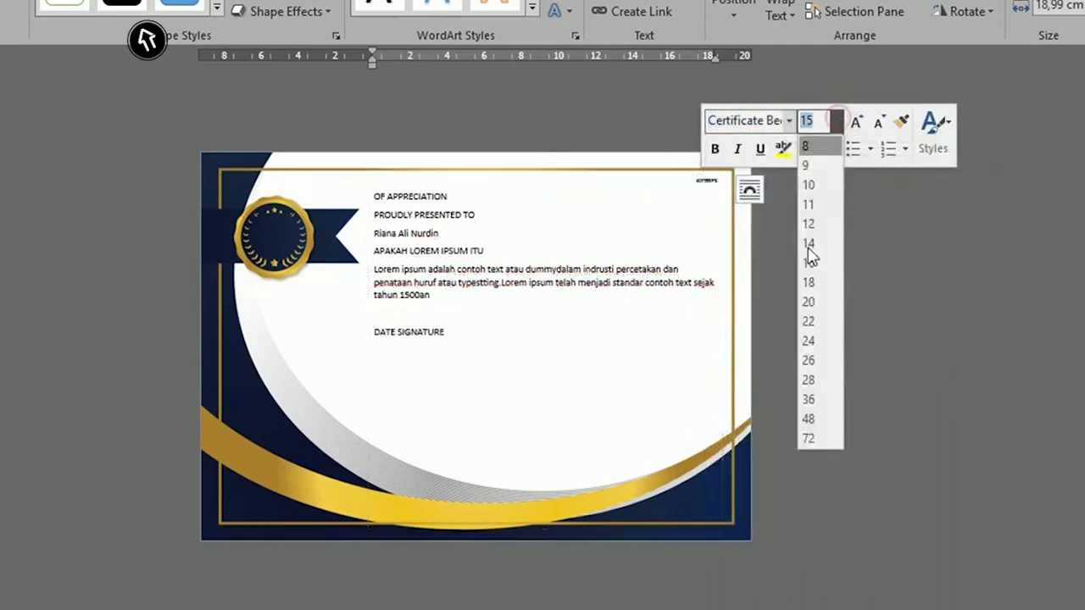
click(807, 438)
Enlarge the Certificate heading further with Ctrl+Shift+>.
drag(527, 203, 721, 216)
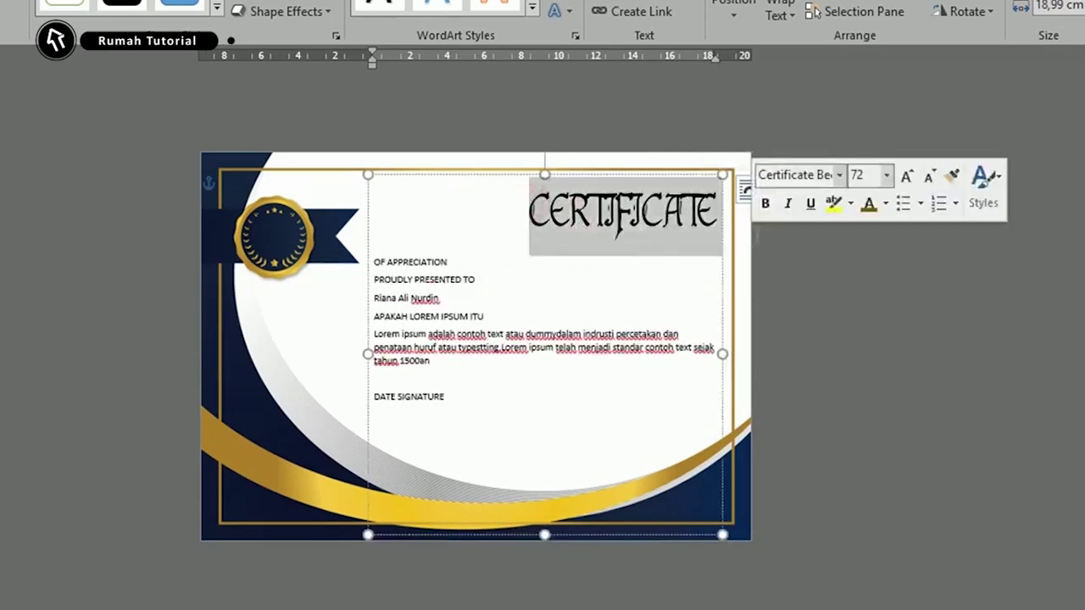
key(Delete)
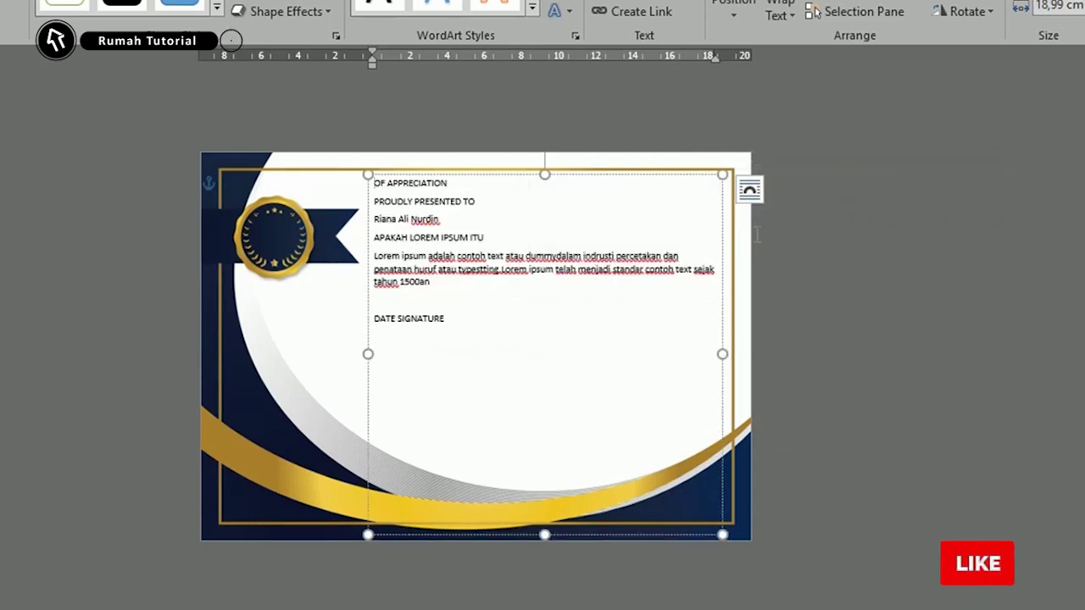
key(ctrl+z)
key(ctrl+z)
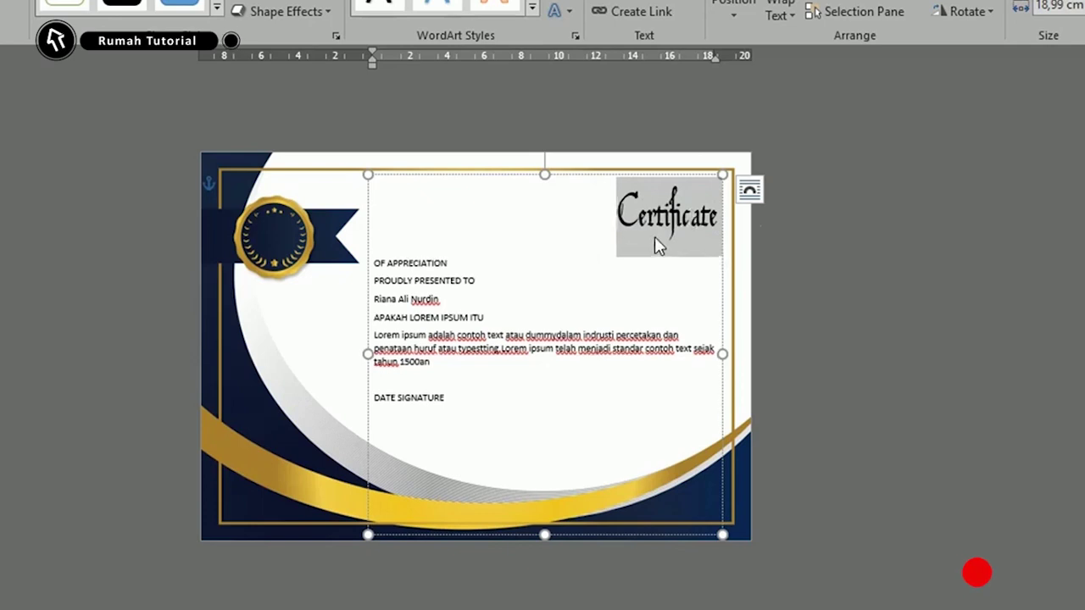
key(ctrl+shift+period)
key(ctrl+shift+period)
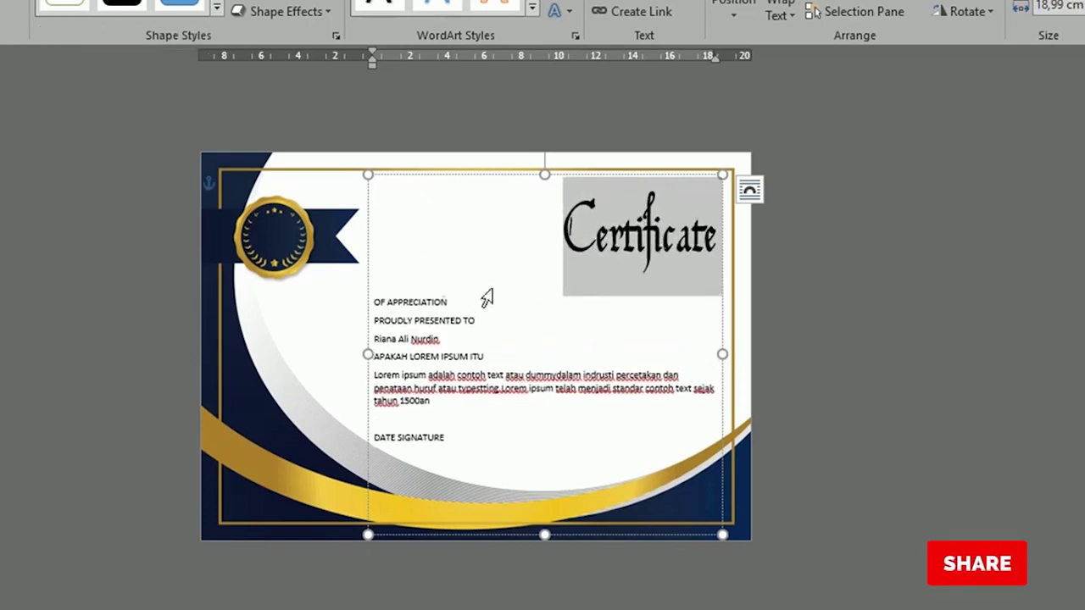
Right-align OF APPRECIATION and set it to size 22.
drag(377, 301, 500, 310)
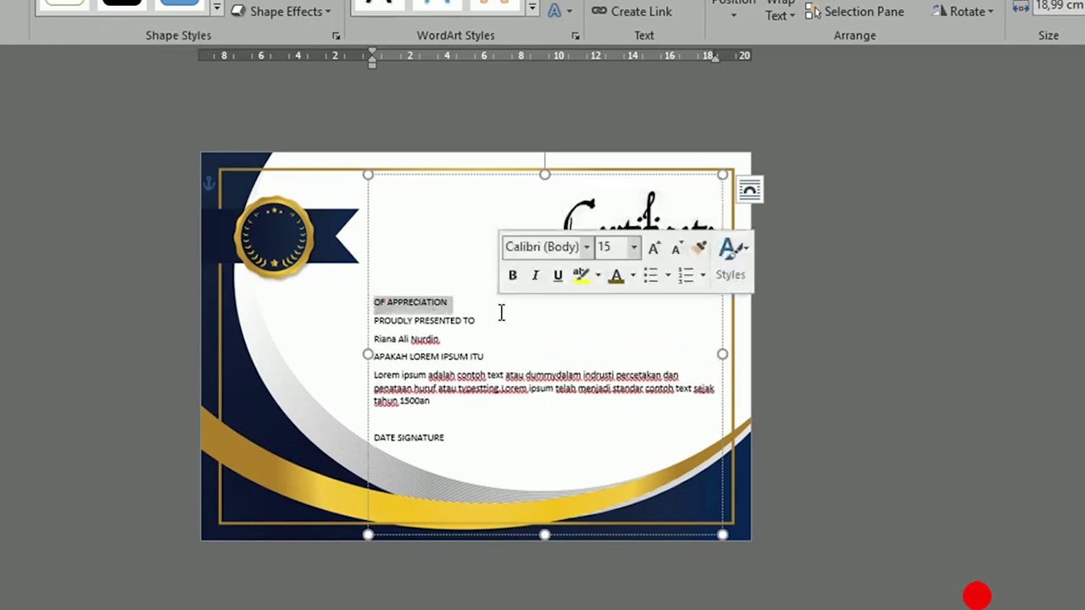
key(ctrl+e)
key(ctrl+r)
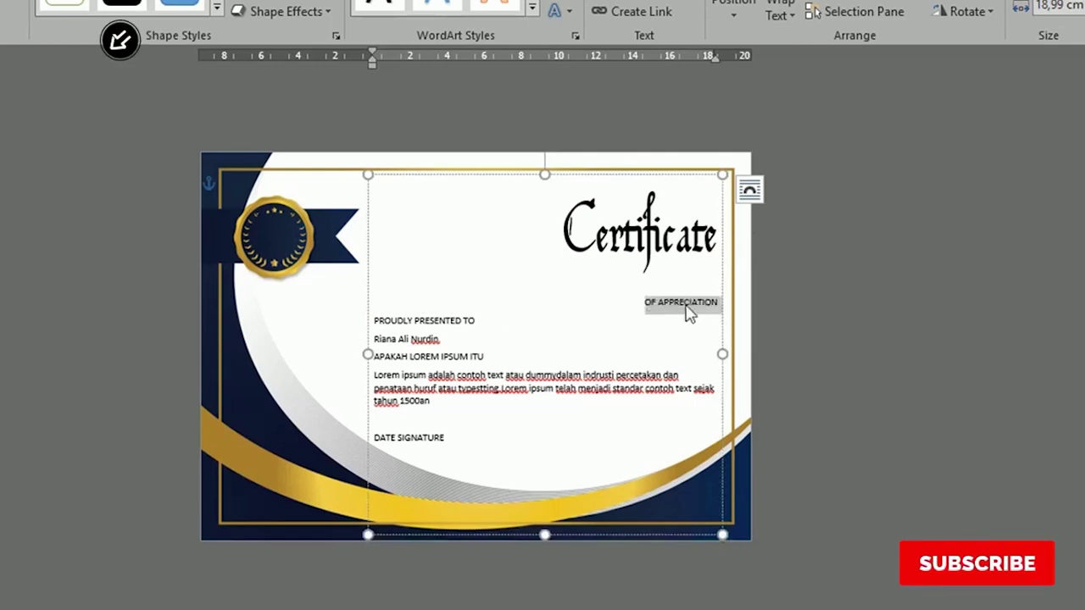
click(628, 322)
click(882, 246)
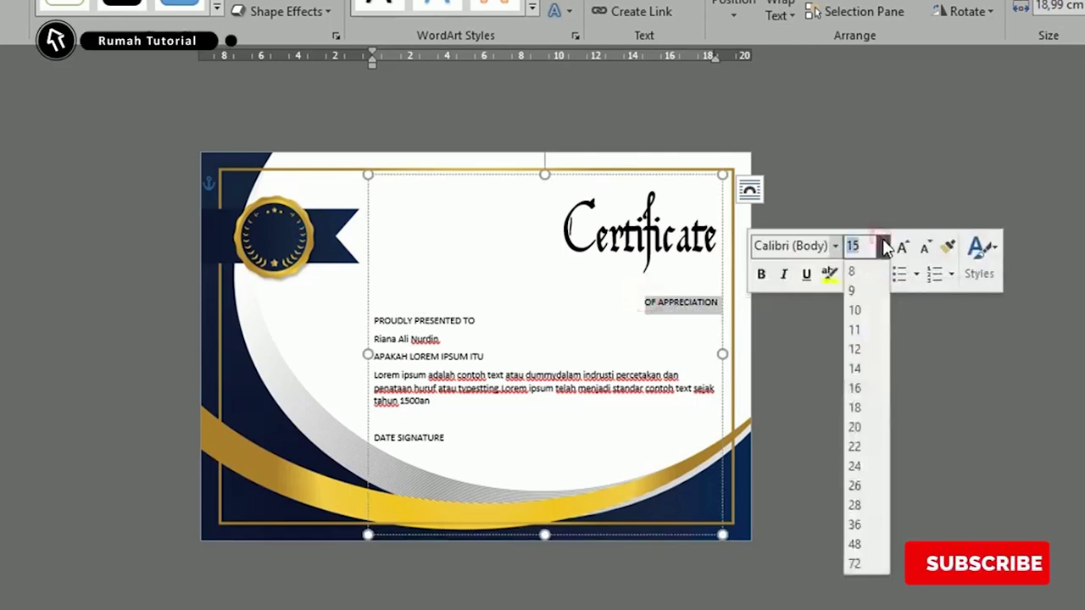
click(875, 447)
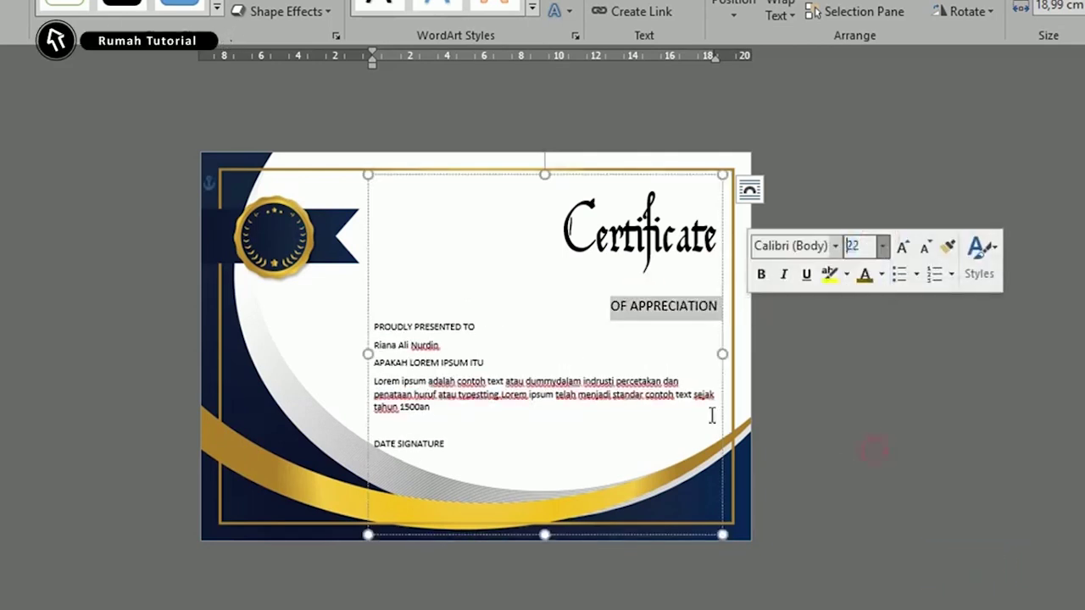
Centre PROUDLY PRESENTED TO and set it to size 20.
drag(374, 326, 521, 338)
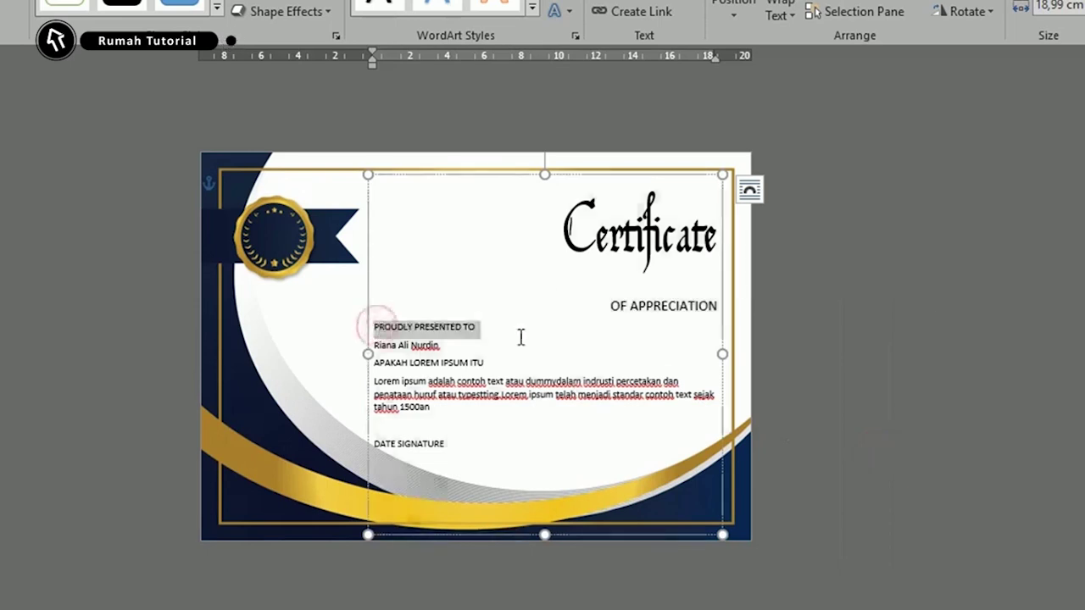
key(ctrl+e)
right_click(526, 331)
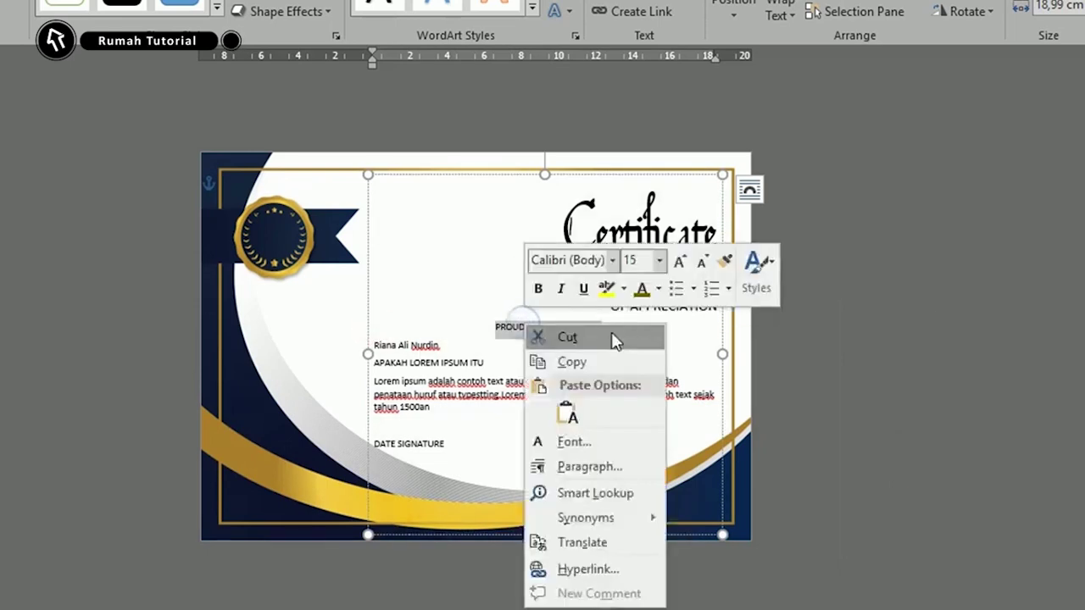
click(659, 259)
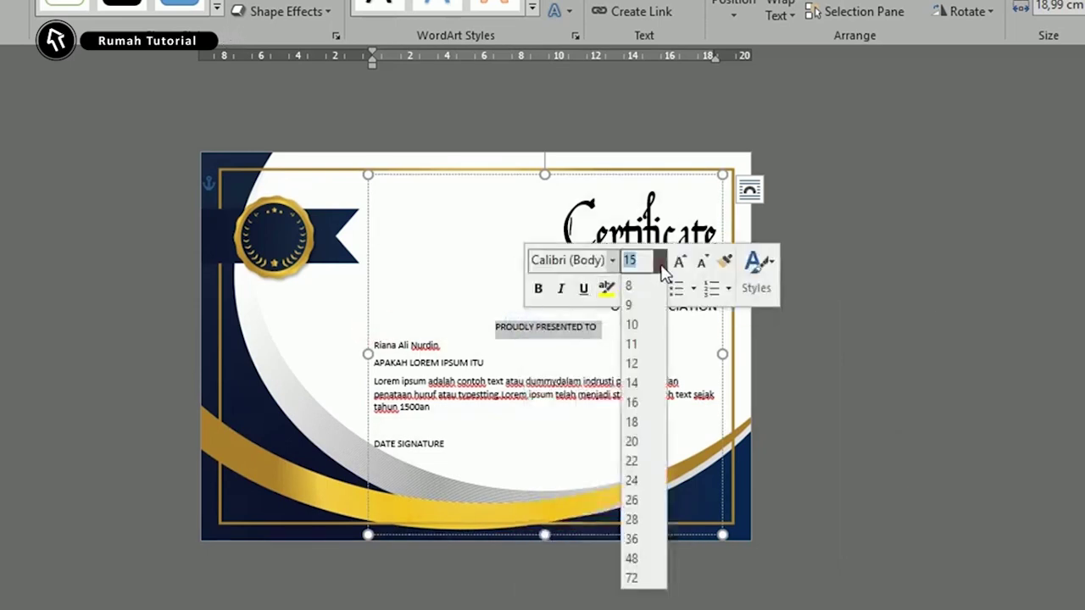
click(644, 443)
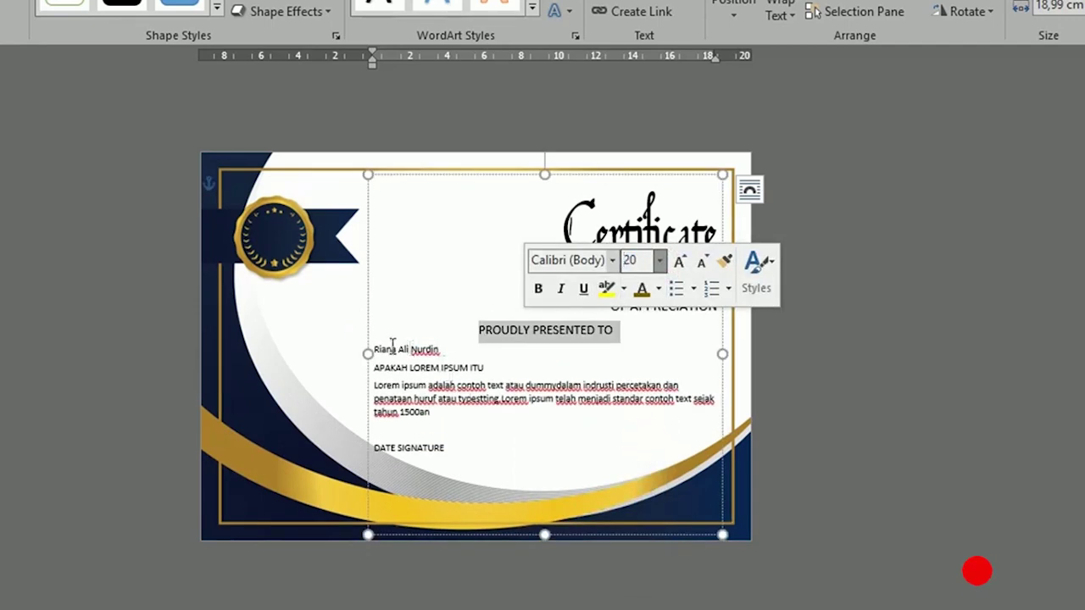
Set the recipient's name to 72 pt Edwardian Script.
drag(374, 348, 492, 354)
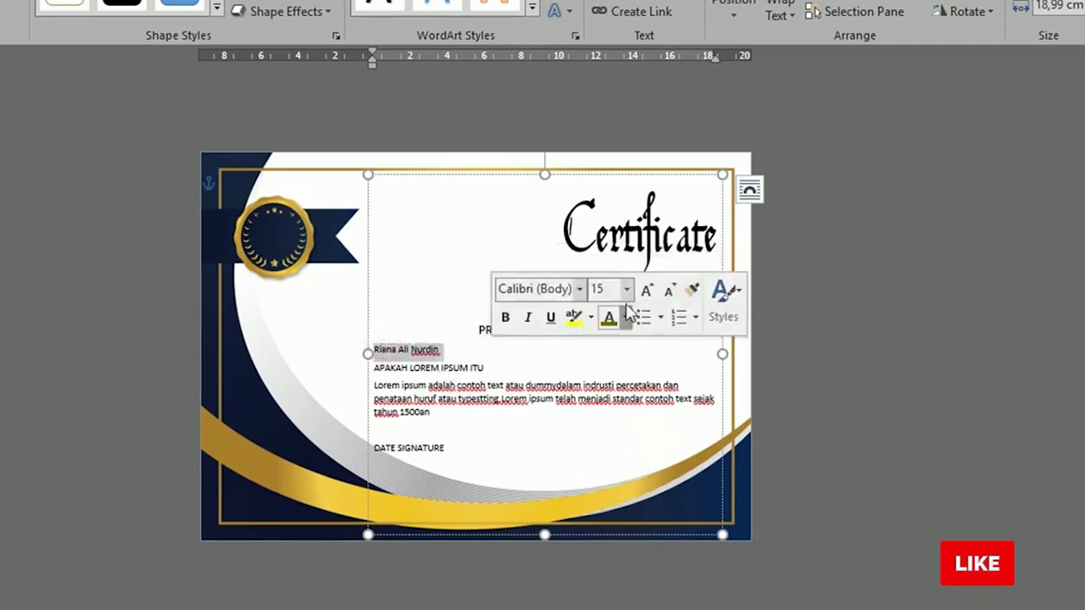
click(626, 289)
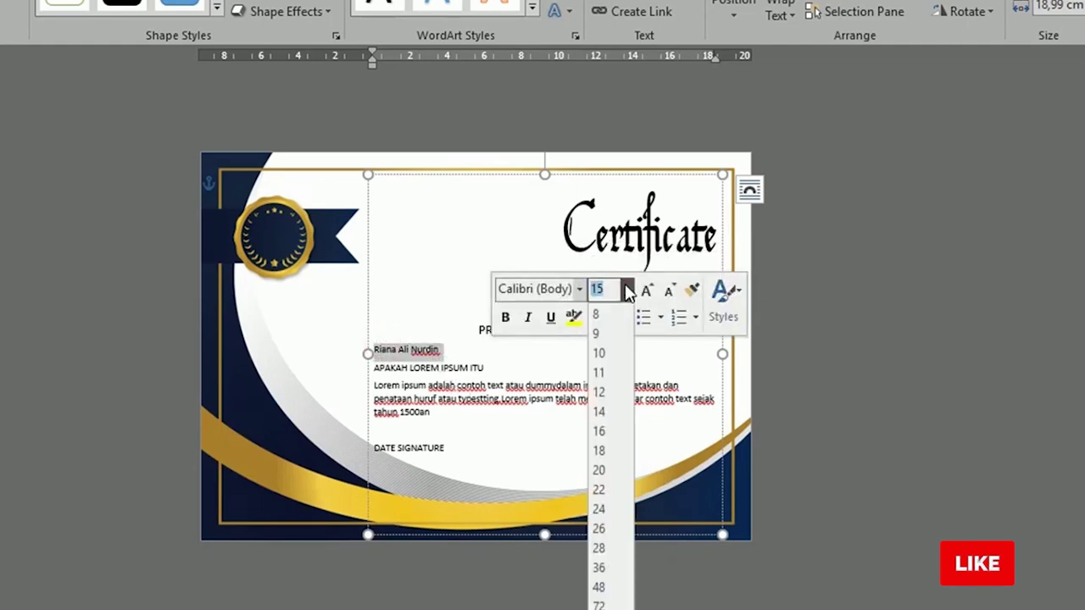
click(599, 605)
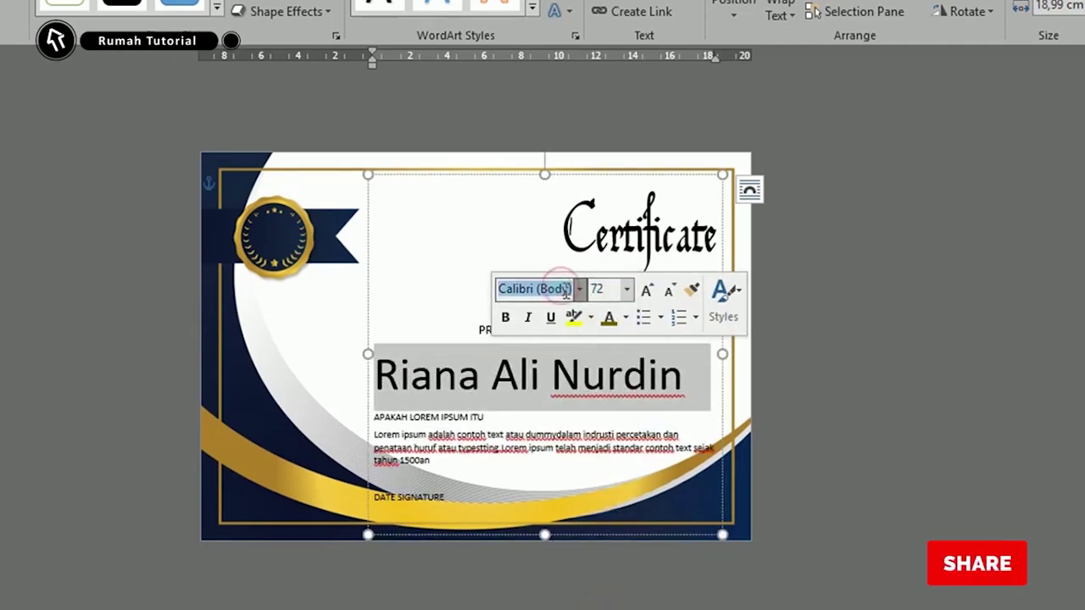
click(539, 289)
text(Edwardian Sc)
key(Return)
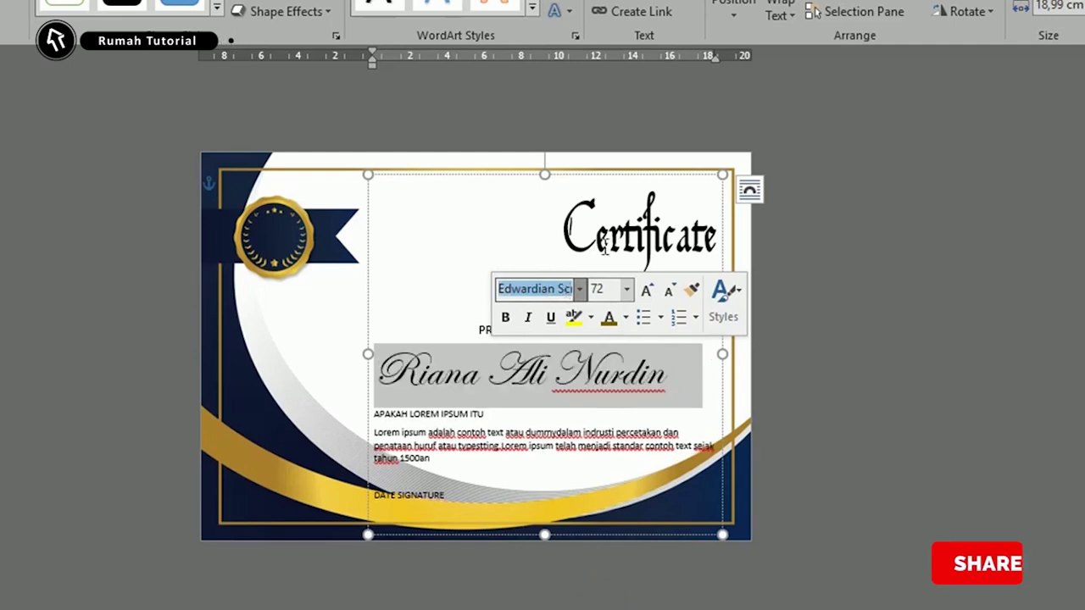
drag(372, 414, 465, 412)
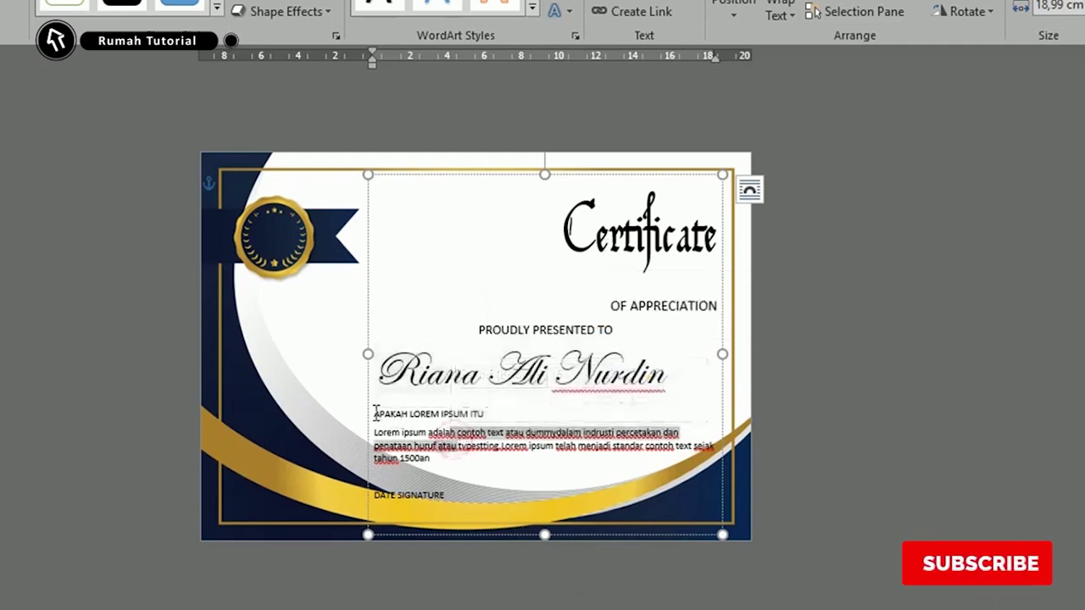
Centre the APAKAH LOREM IPSUM ITU subtitle and tab DATE and SIGNATURE apart.
drag(541, 413, 547, 423)
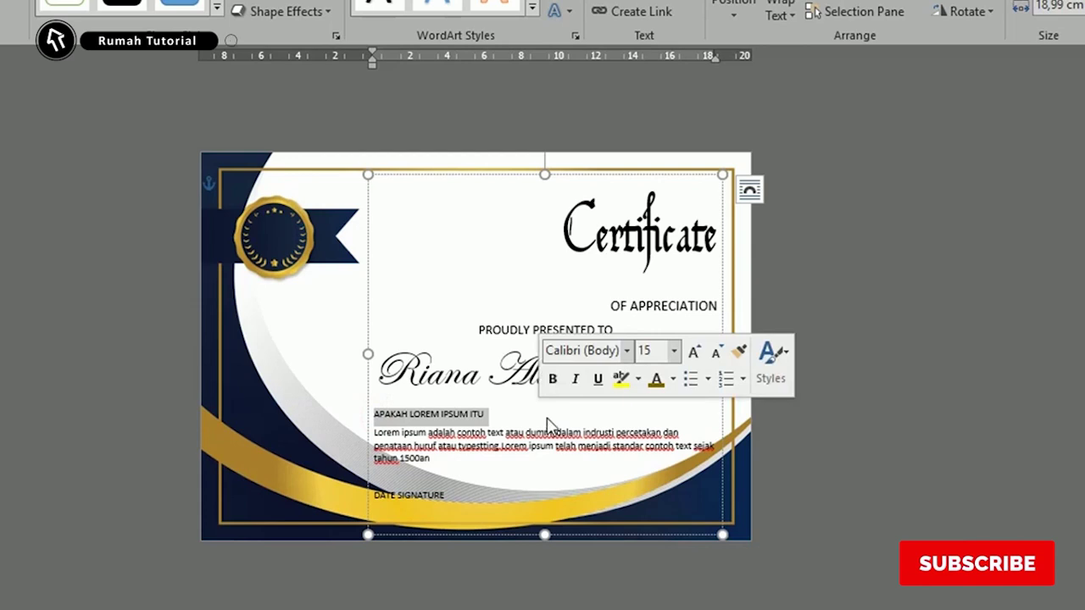
key(ctrl+e)
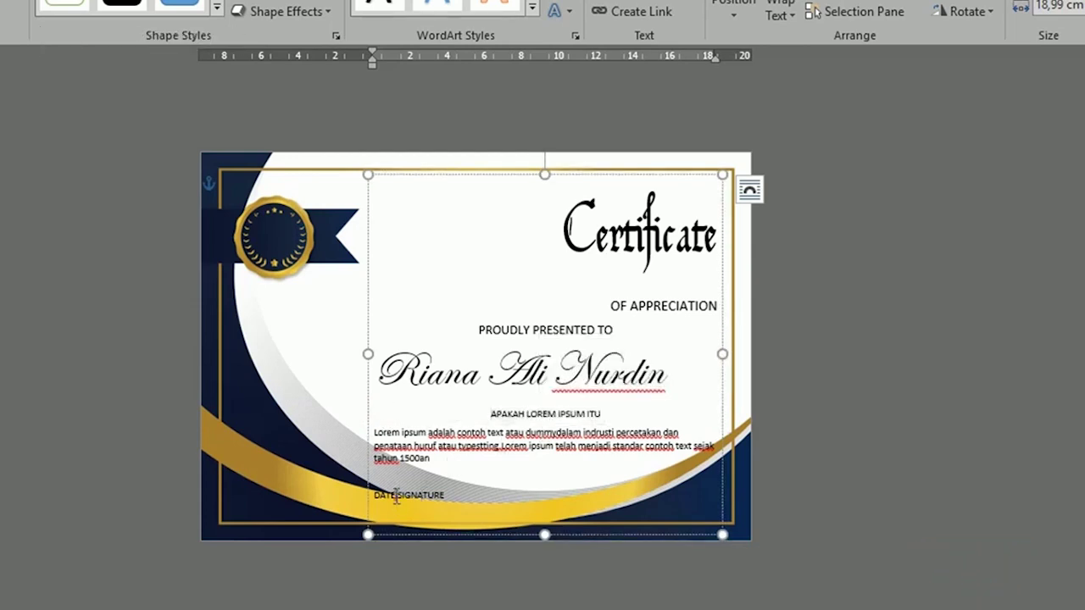
key(Tab)
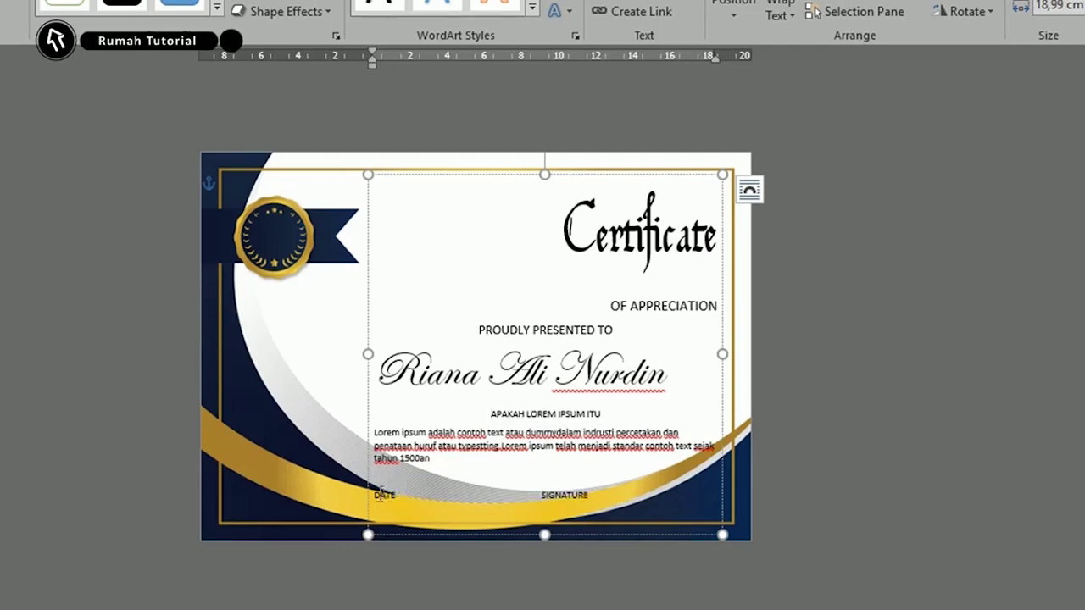
key(ctrl+v)
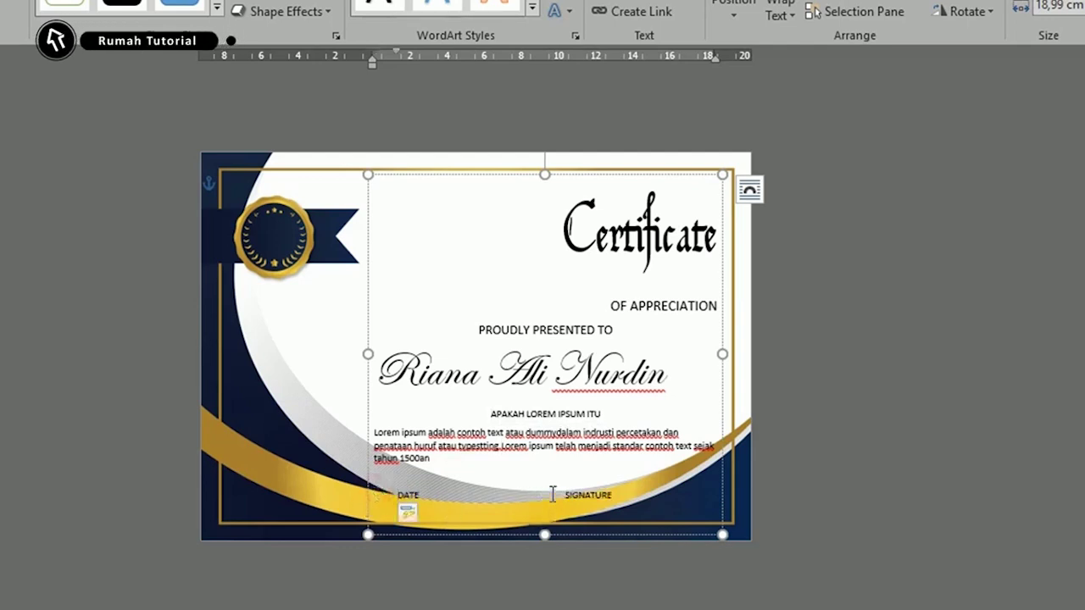
key(Tab)
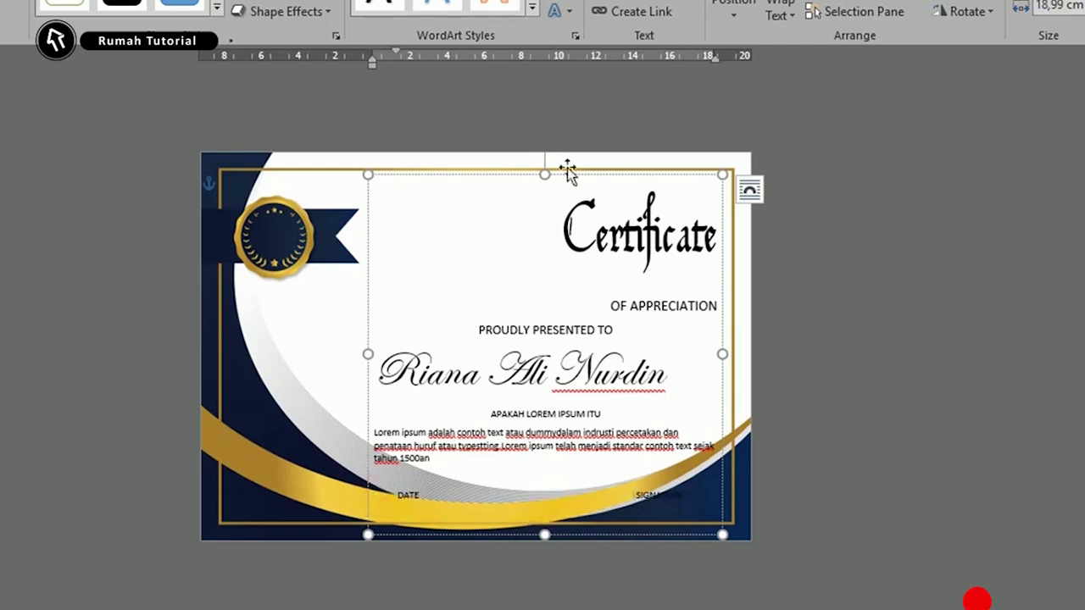
Move the text box up, centre the Lorem ipsum paragraph, and draw a line above DATE.
drag(568, 170, 564, 140)
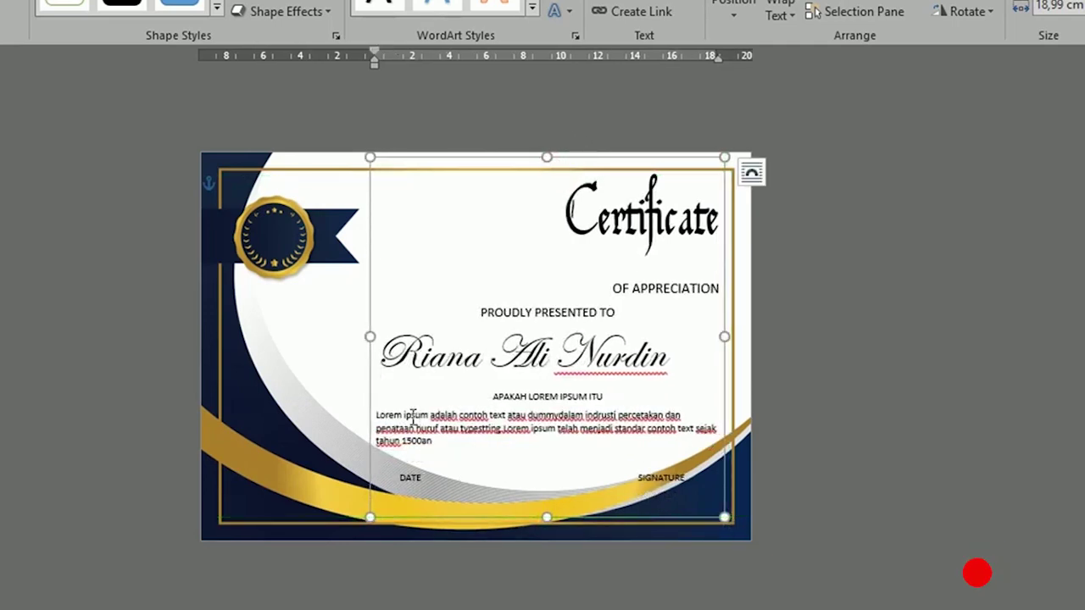
key(ctrl+a)
drag(376, 415, 436, 443)
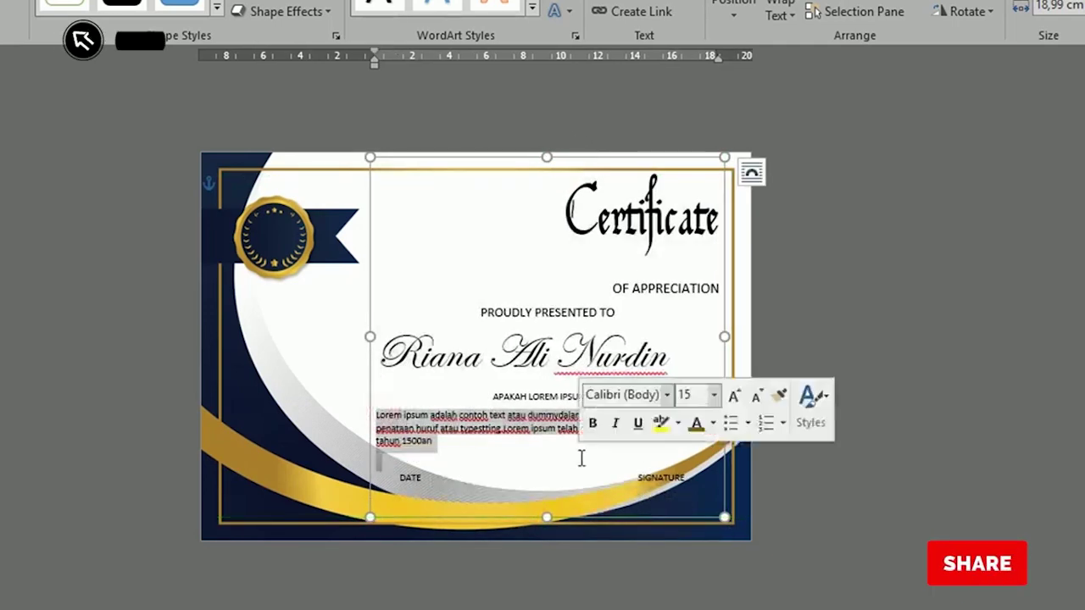
key(ctrl+e)
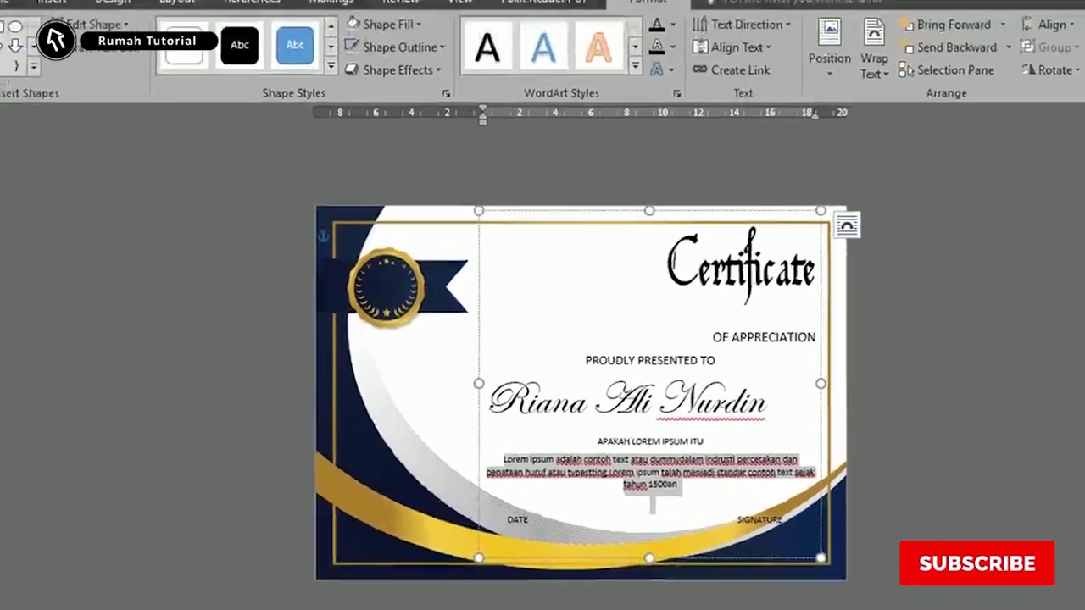
click(605, 551)
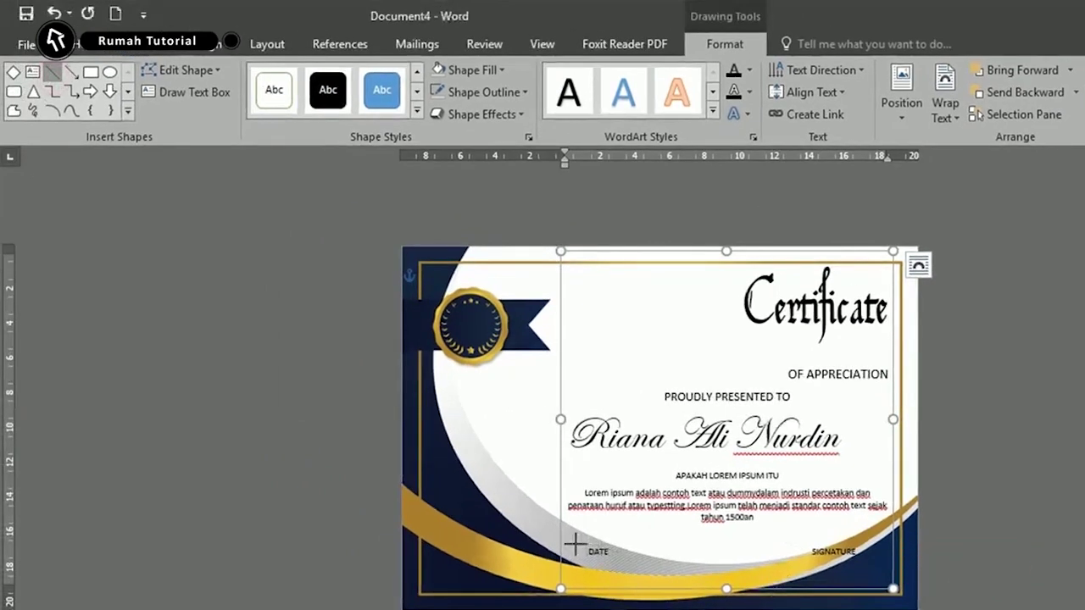
drag(573, 542, 646, 536)
Give the DATE line the dark first Shape Style, nudge it left, and draw another above SIGNATURE.
click(270, 95)
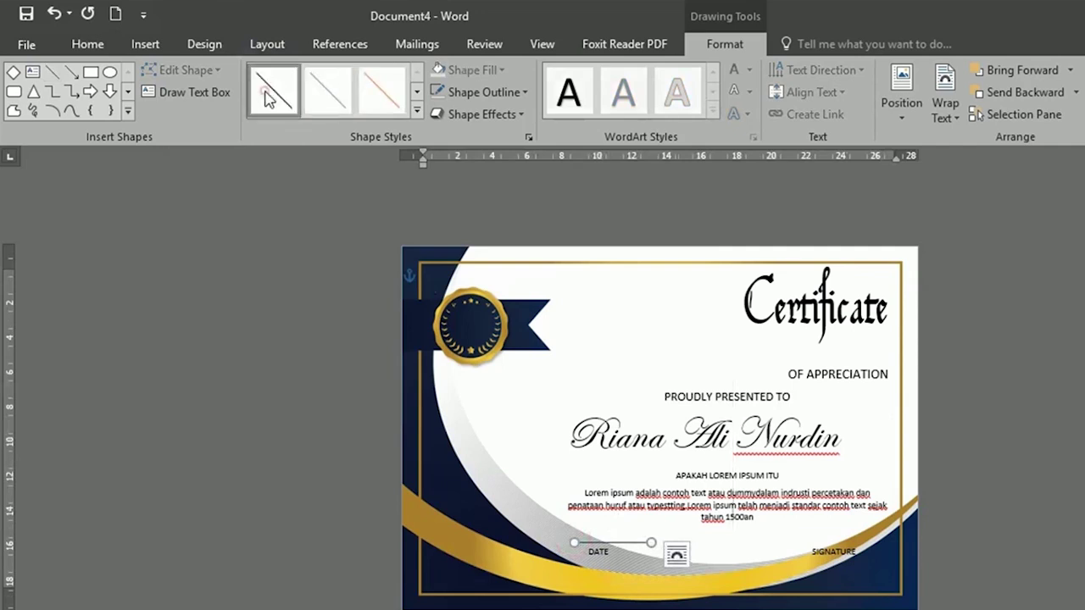
key(Left)
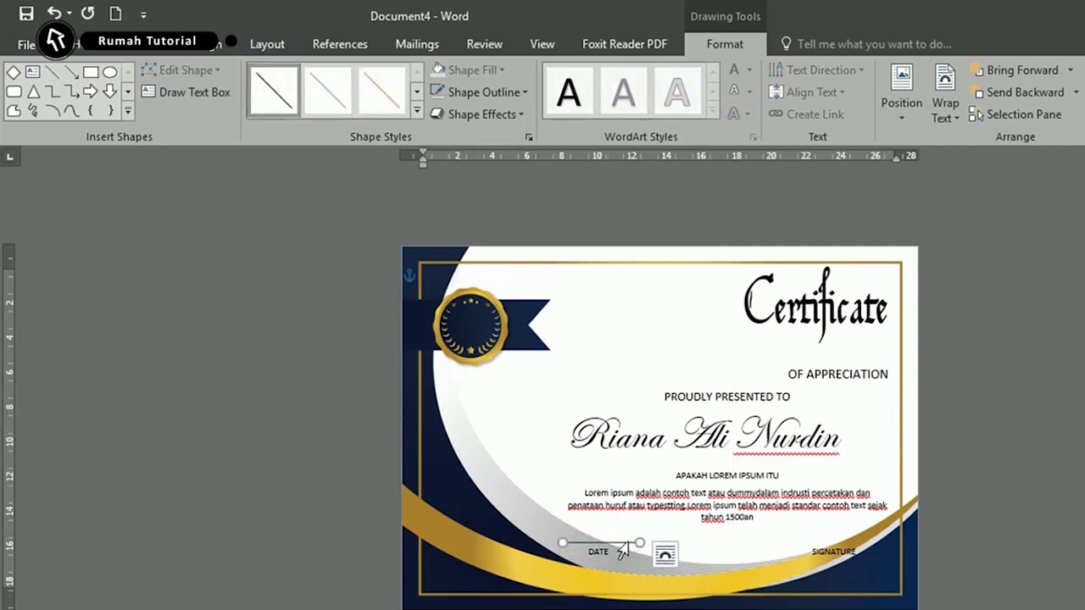
click(527, 591)
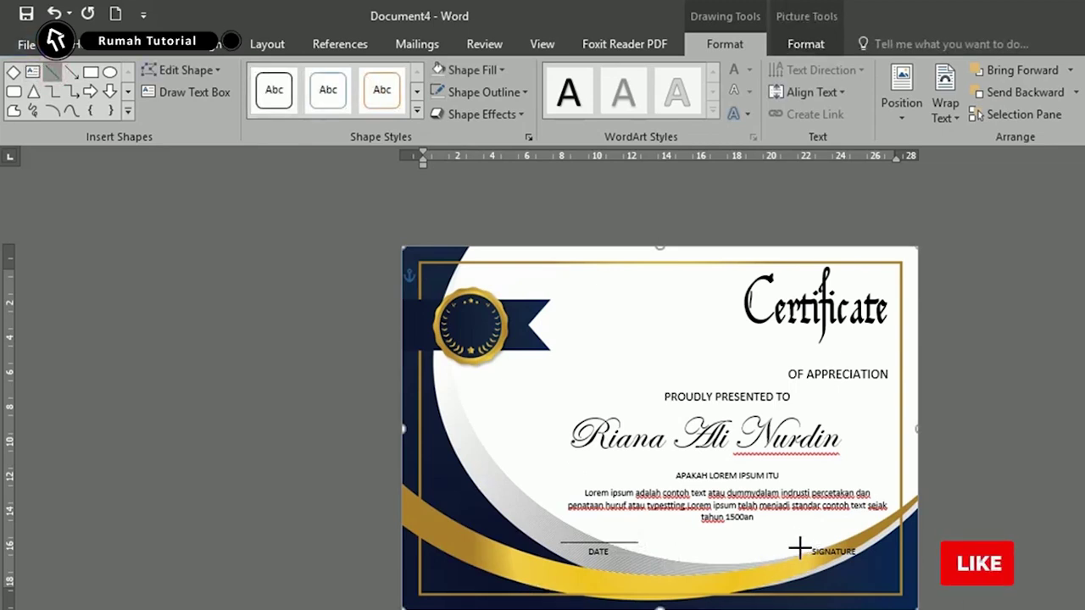
drag(799, 549, 876, 545)
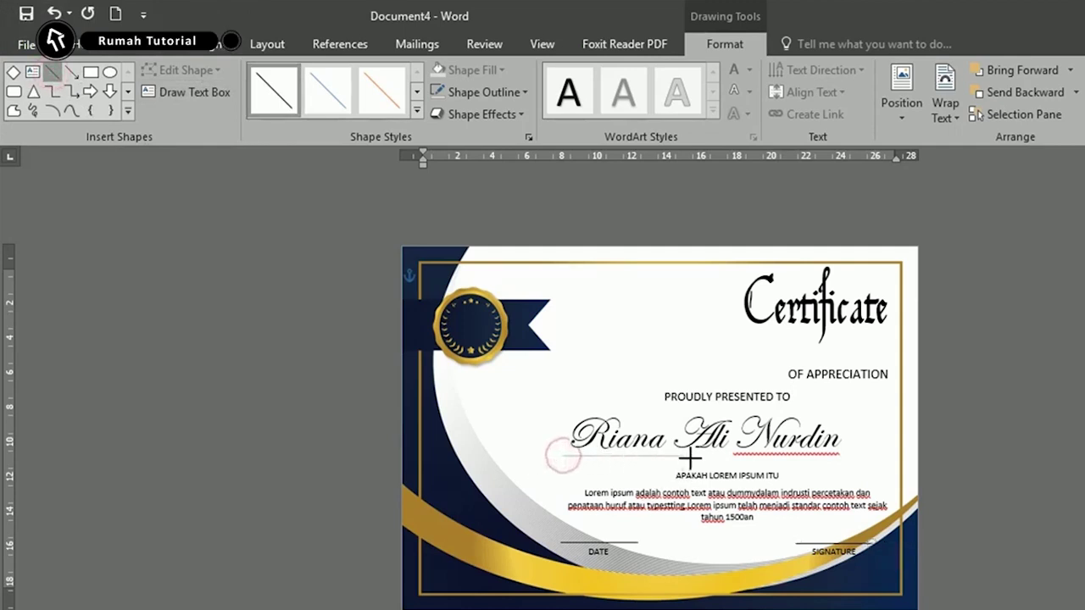
Draw two dark-styled lines under the recipient's name, one beneath each half.
drag(675, 461, 676, 464)
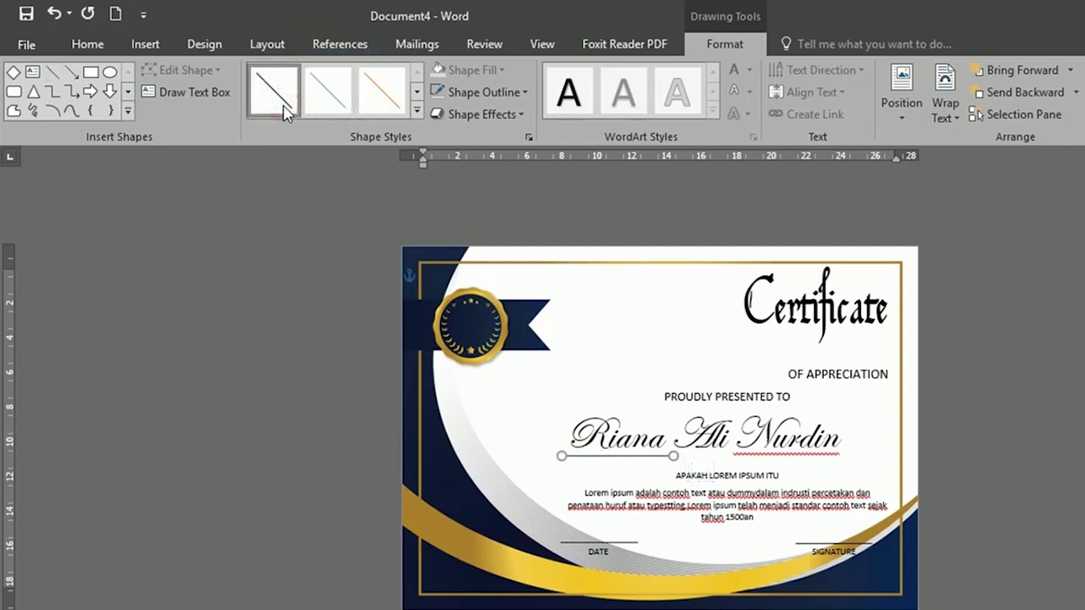
click(53, 72)
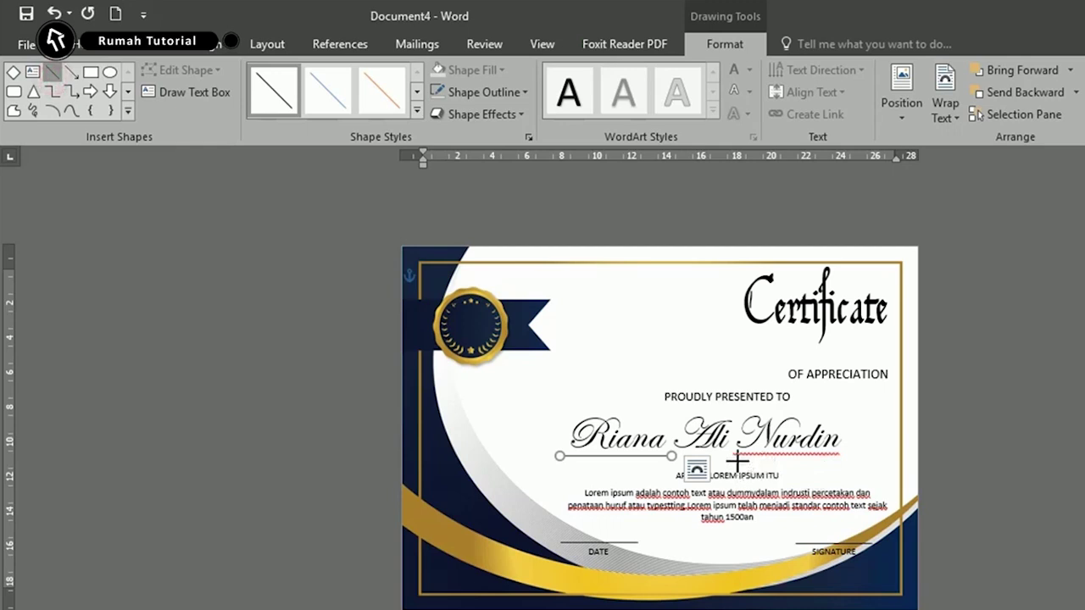
drag(738, 460, 859, 460)
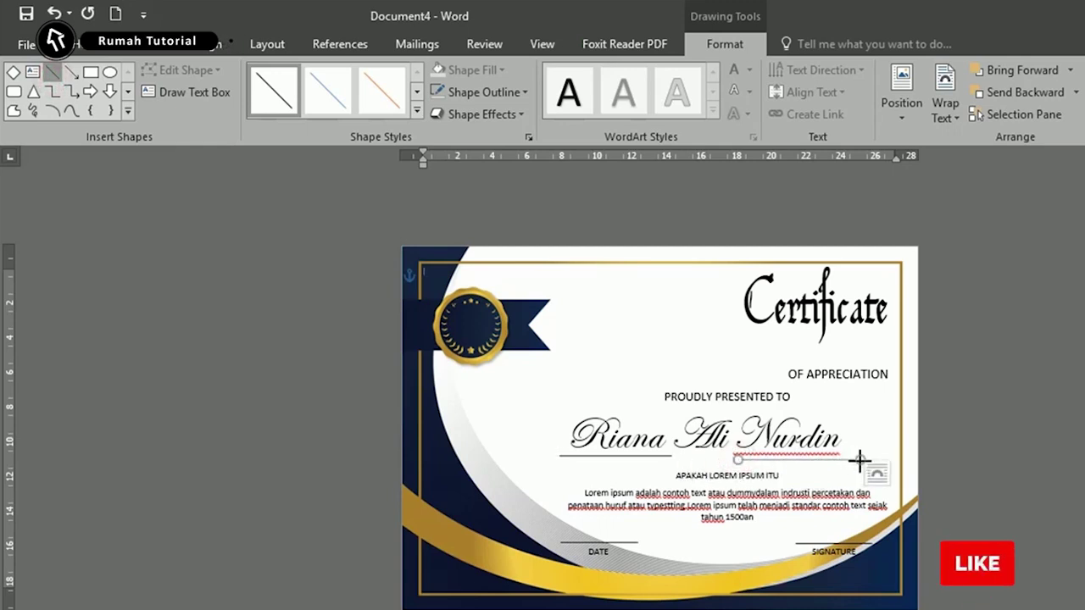
click(286, 100)
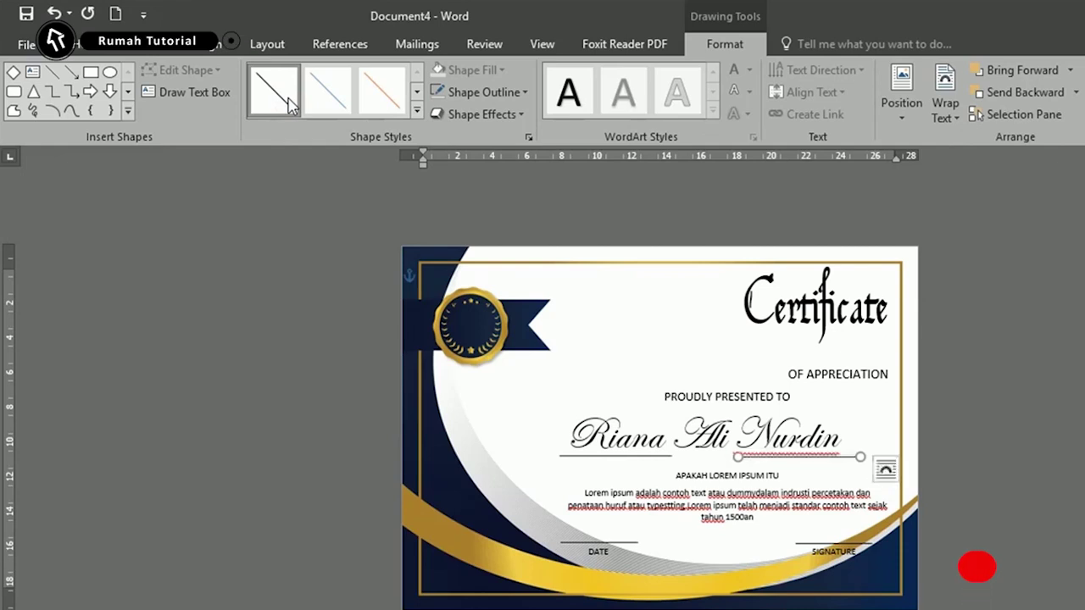
Draw a text box to the left of the Certificate heading.
click(670, 449)
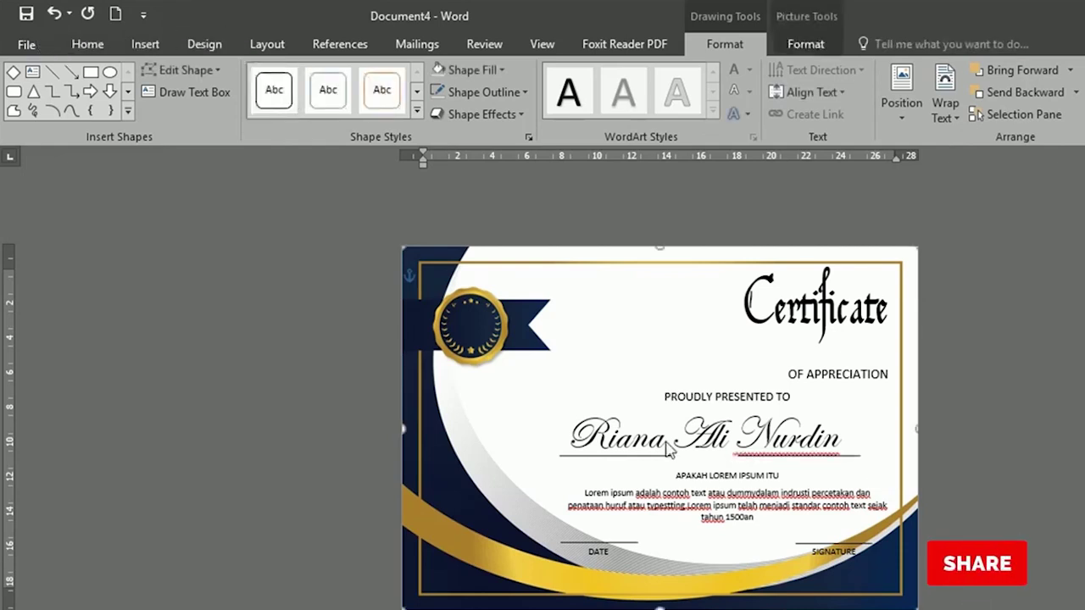
click(32, 71)
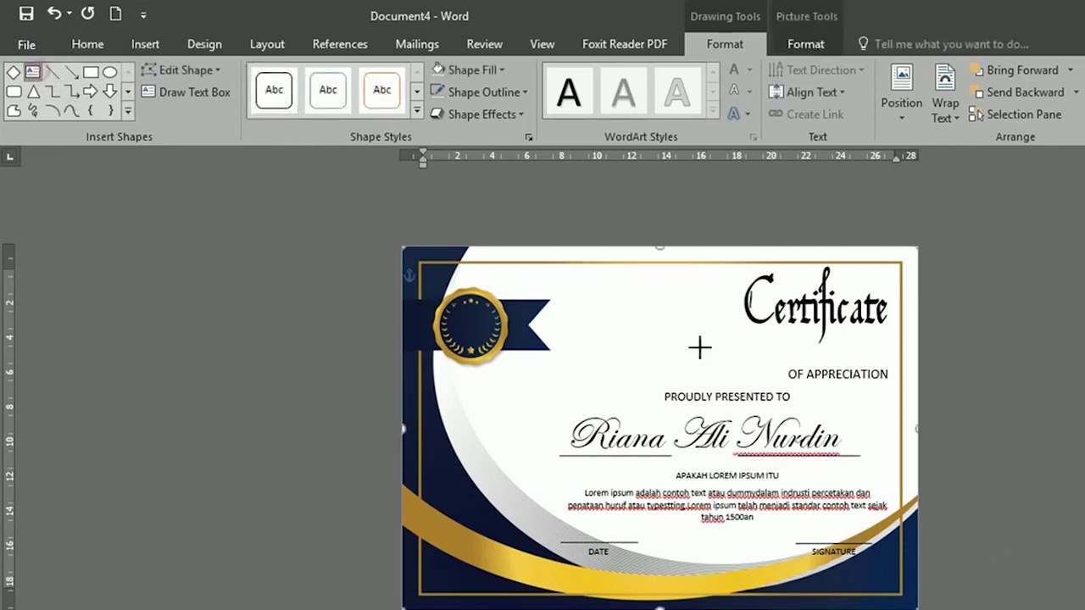
drag(570, 291, 715, 360)
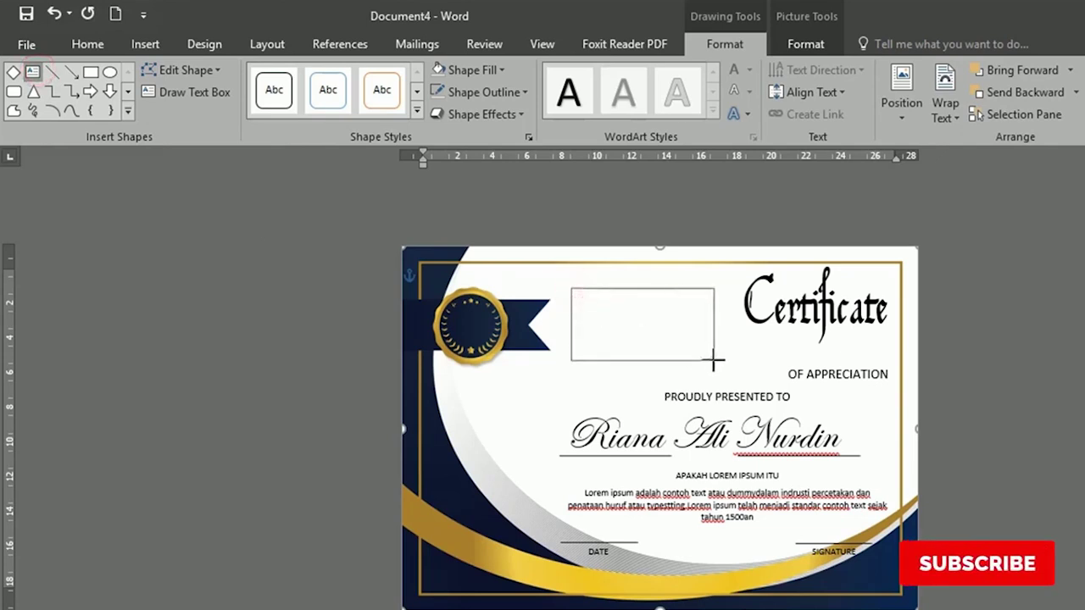
Set the text box to No Fill and No Outline so it is transparent.
right_click(630, 287)
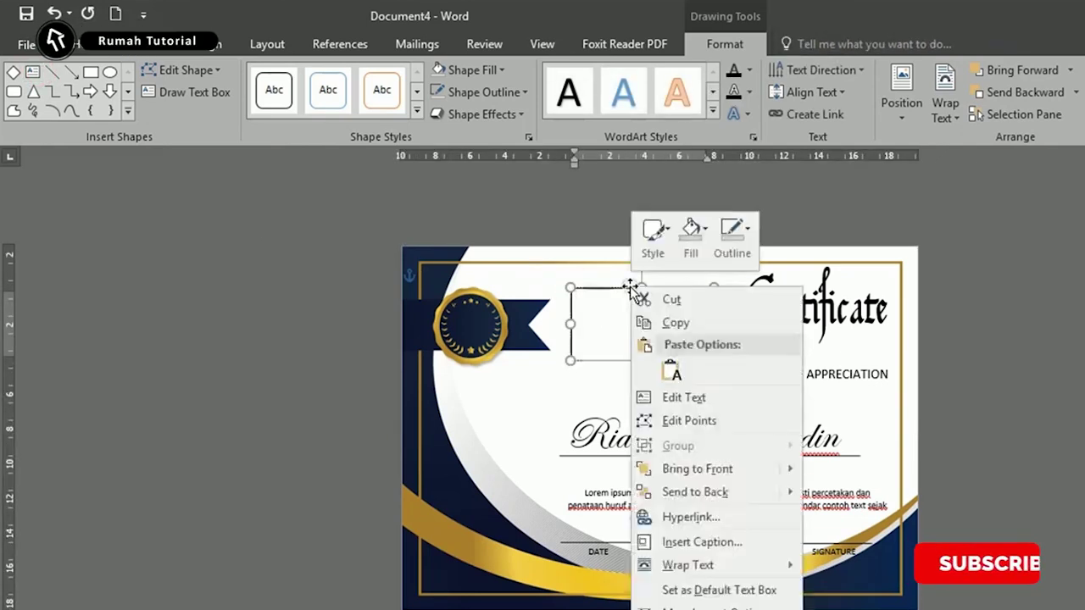
click(690, 230)
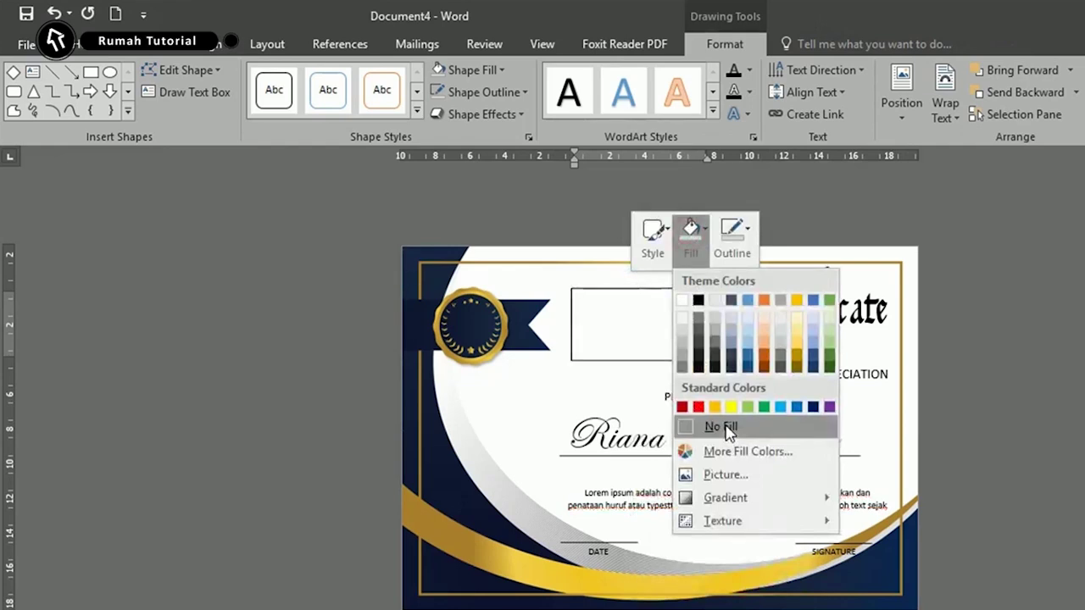
click(724, 428)
click(739, 236)
click(734, 426)
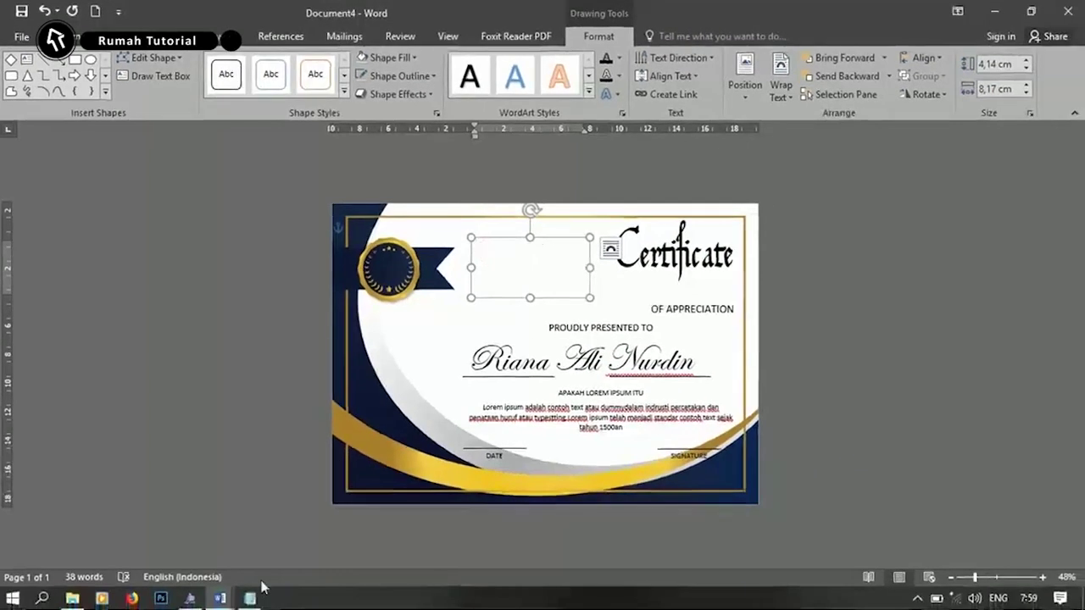
click(249, 599)
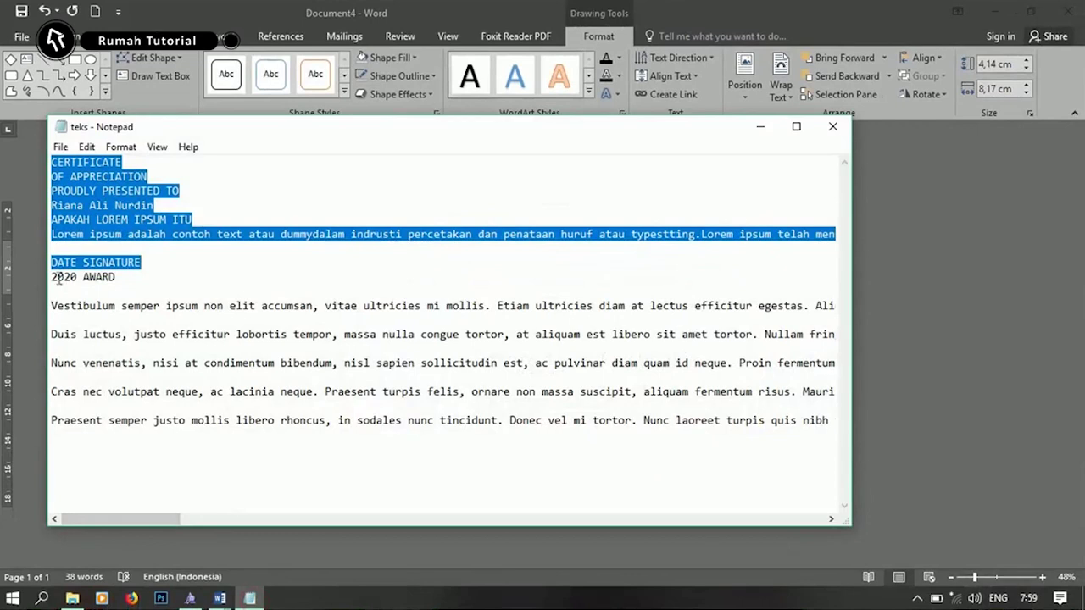
Copy the '2020 AWARD' line from the Notepad notes into the new Word text box.
drag(57, 278, 98, 280)
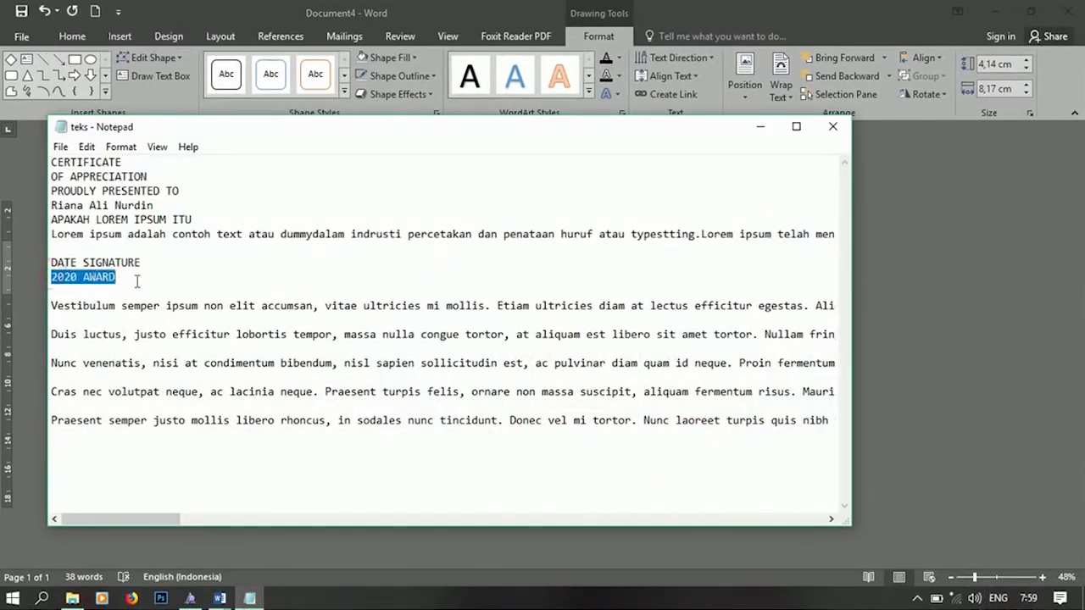
click(760, 127)
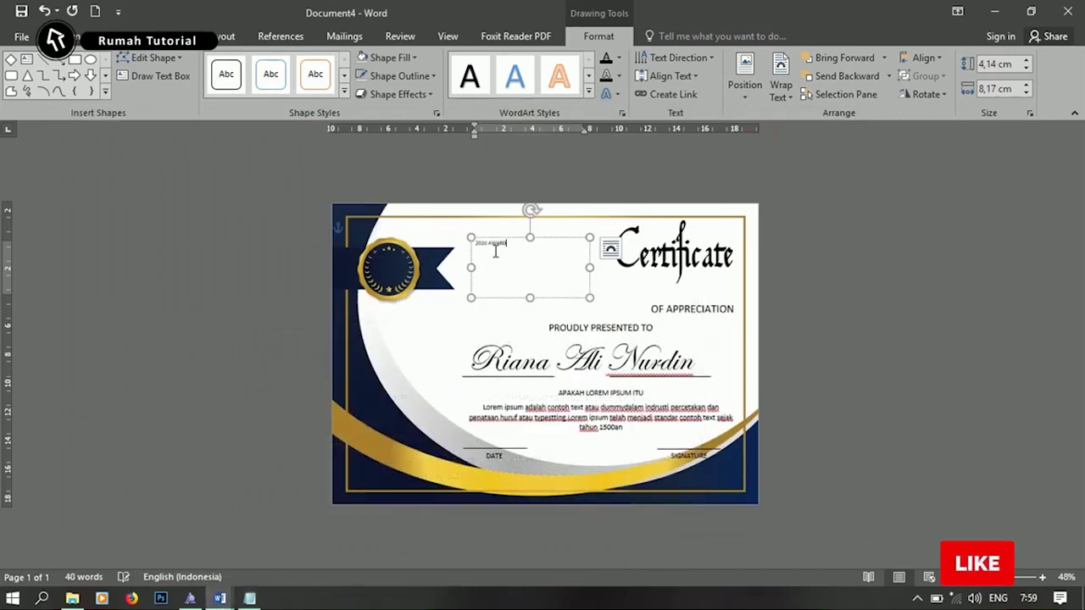
drag(477, 243, 513, 254)
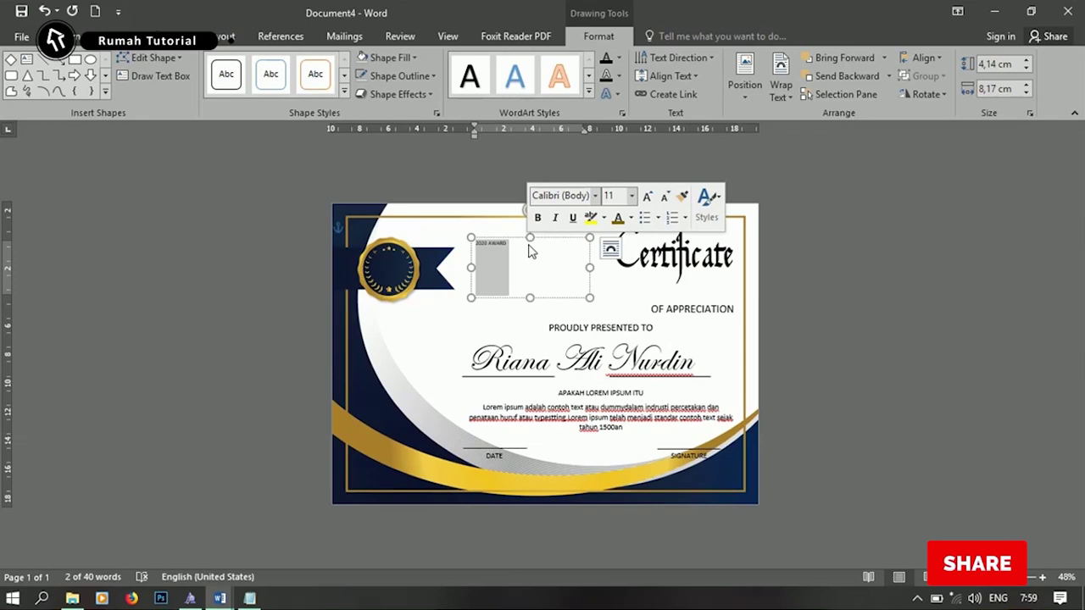
Make '2020 AWARD' 22 pt, break it onto two centred lines, and shorten the box.
click(634, 196)
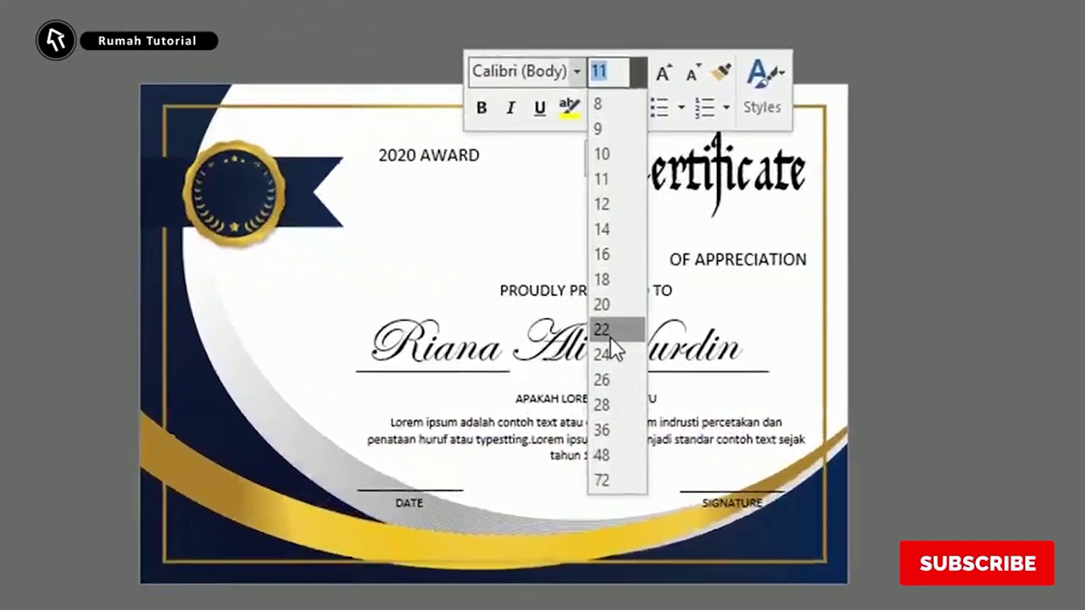
click(611, 339)
click(420, 162)
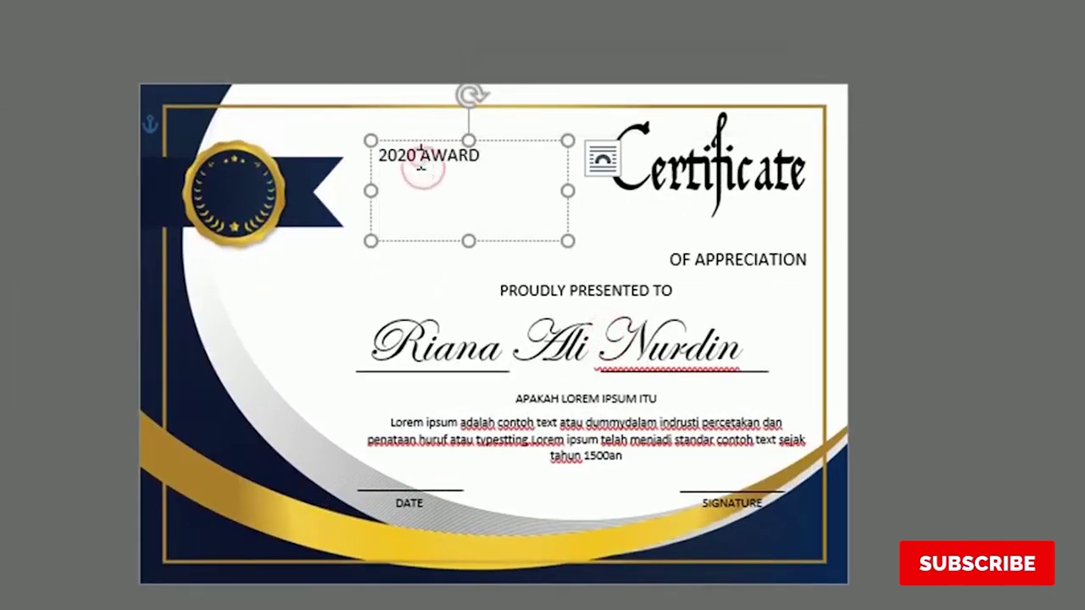
key(Return)
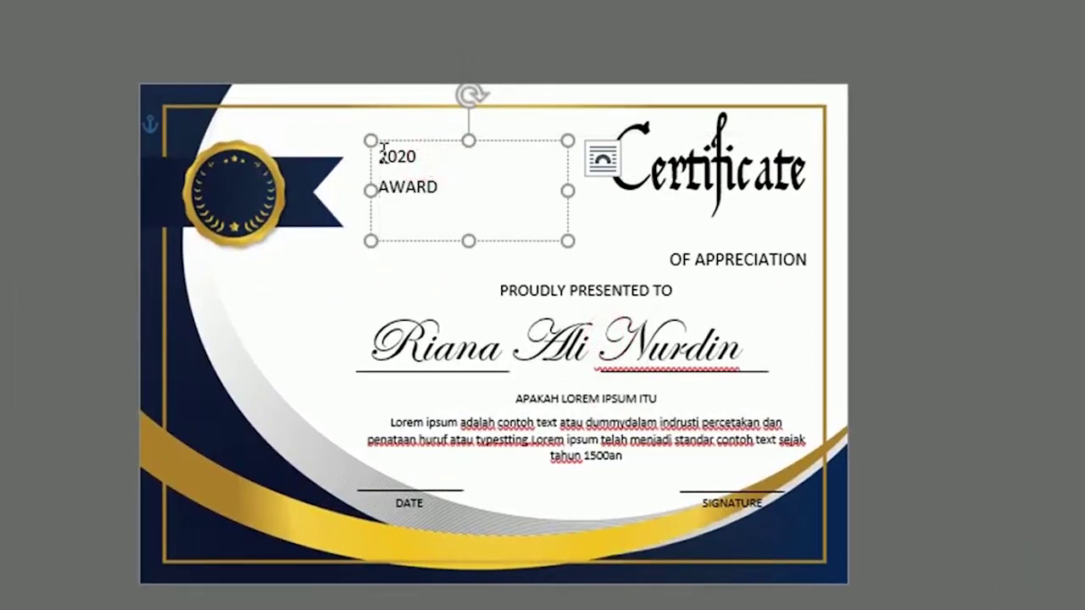
drag(396, 164, 460, 208)
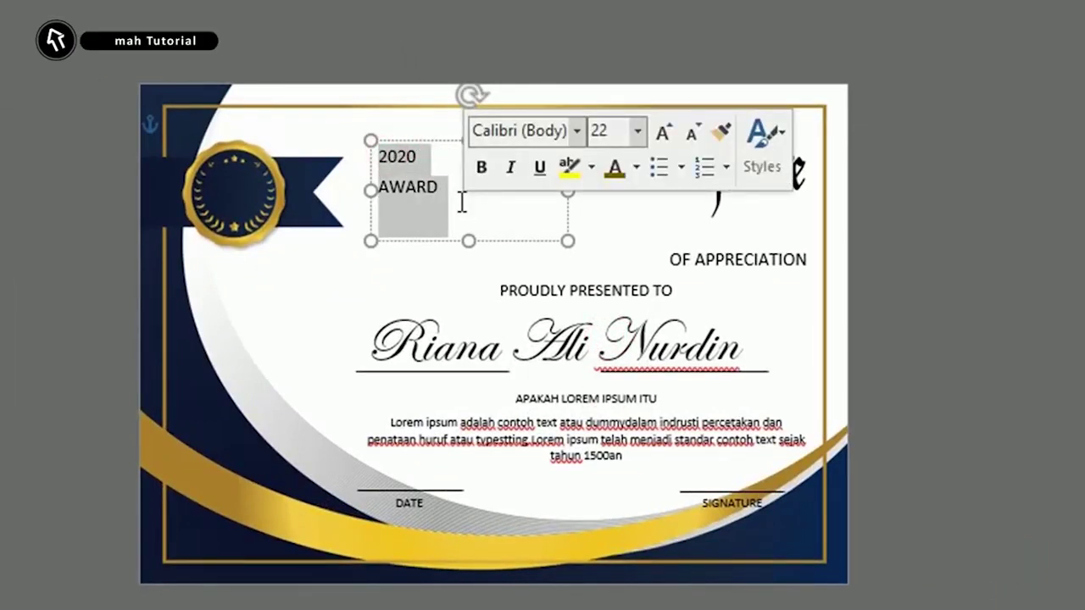
key(ctrl+e)
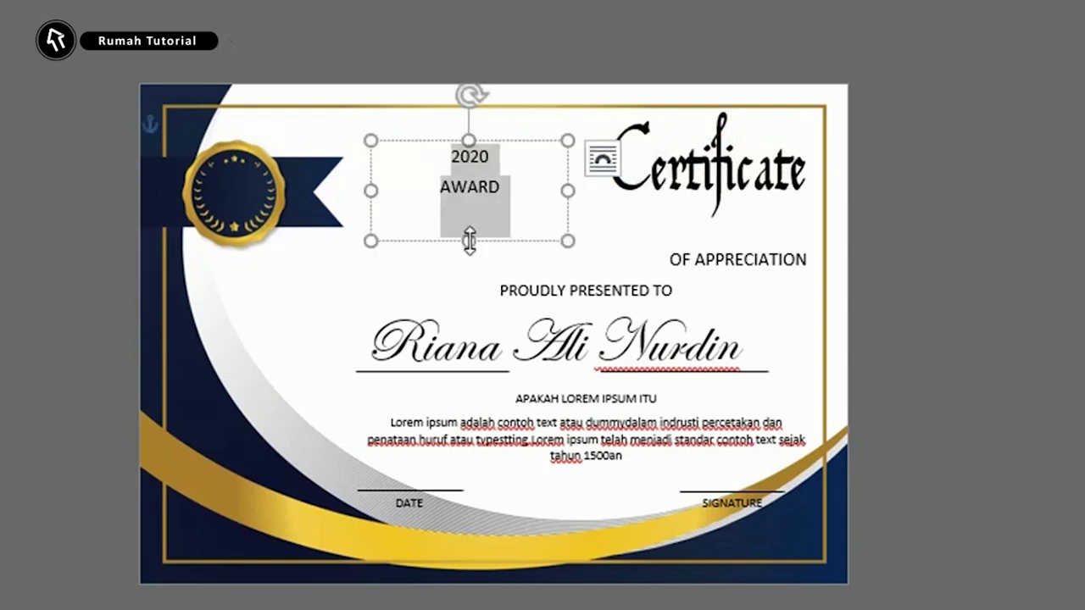
mouse_move(468, 240)
mouse_down()
mouse_move(470, 212)
mouse_move(483, 221)
mouse_up()
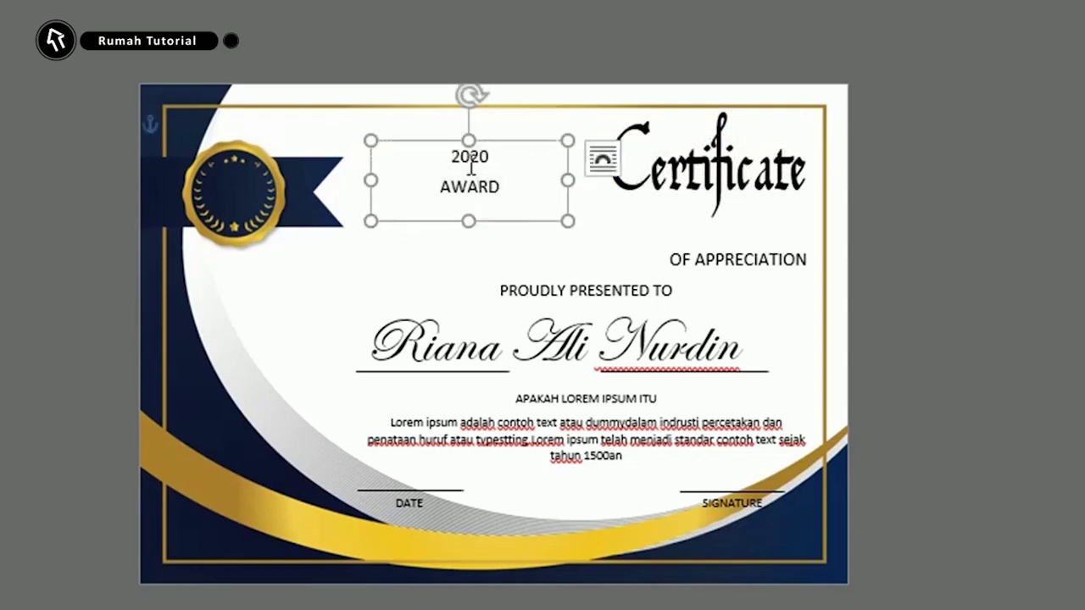
Colour the award text dark gold with a dark gradient variation.
drag(454, 151, 512, 217)
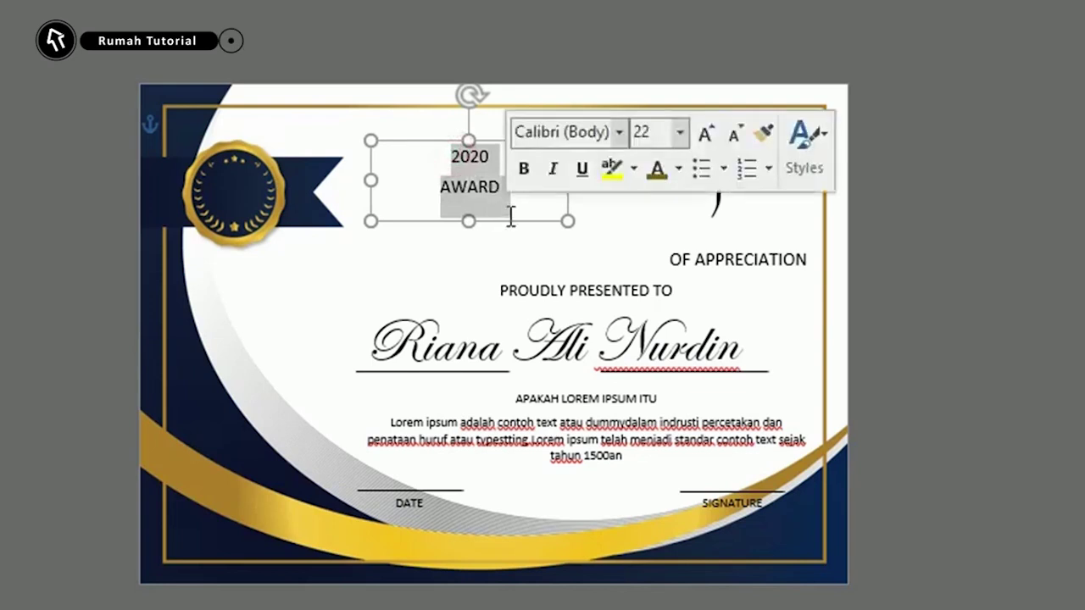
click(678, 172)
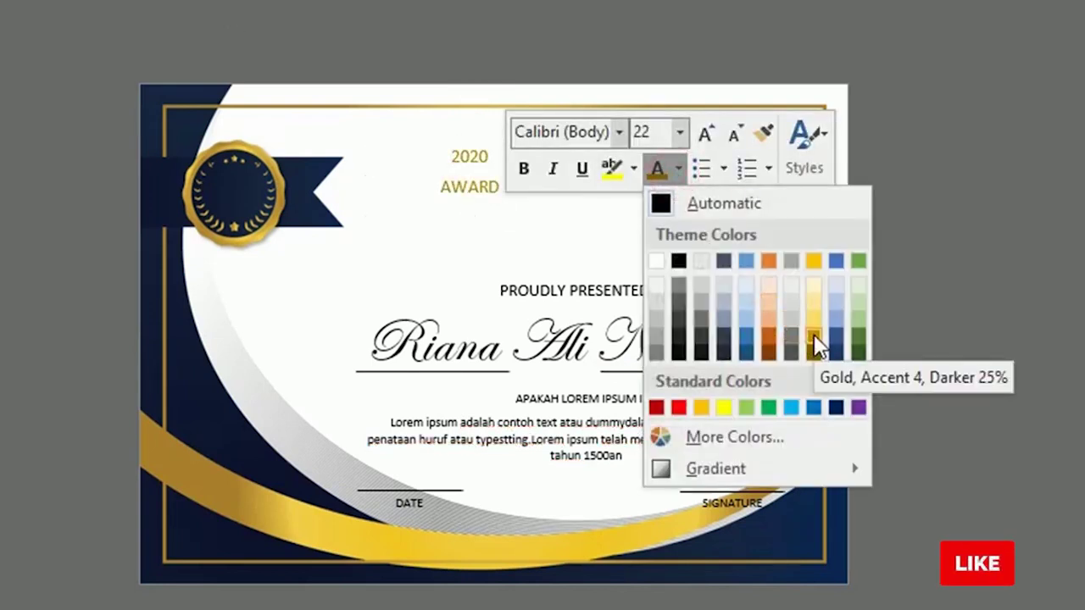
click(815, 356)
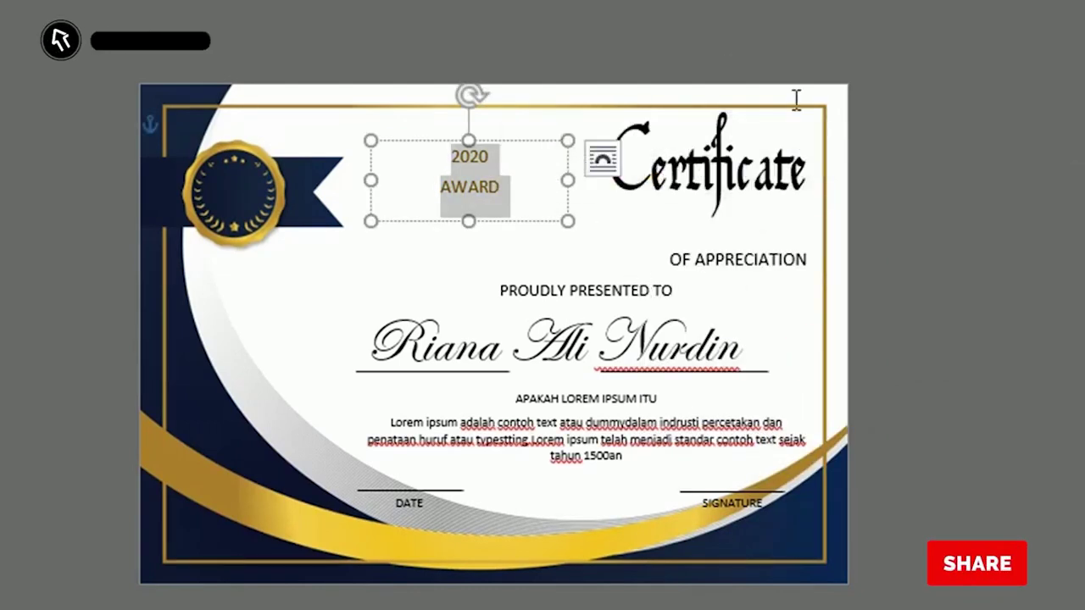
right_click(475, 163)
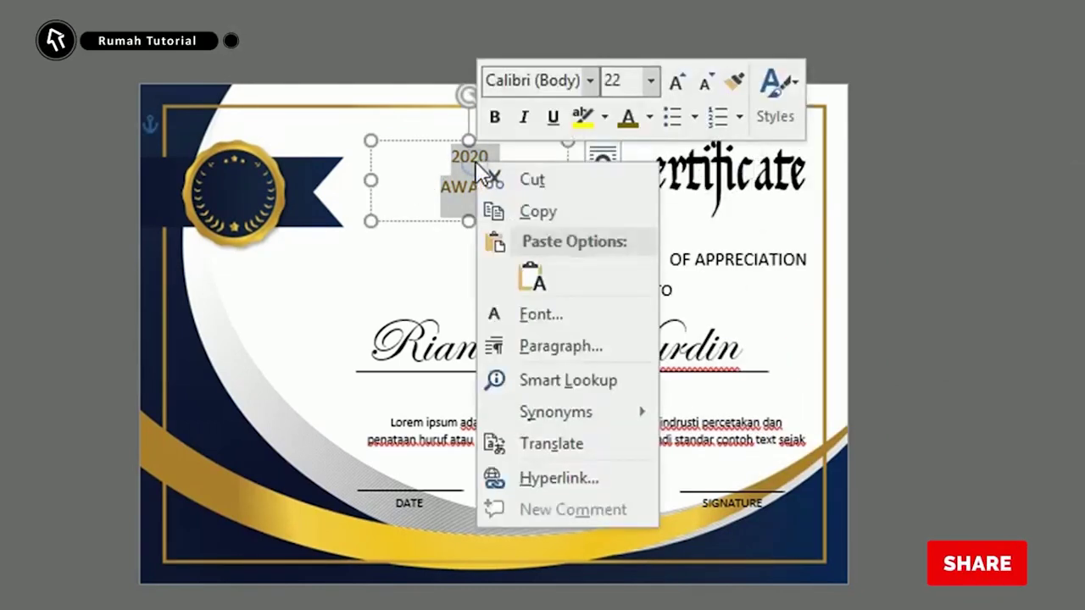
click(651, 119)
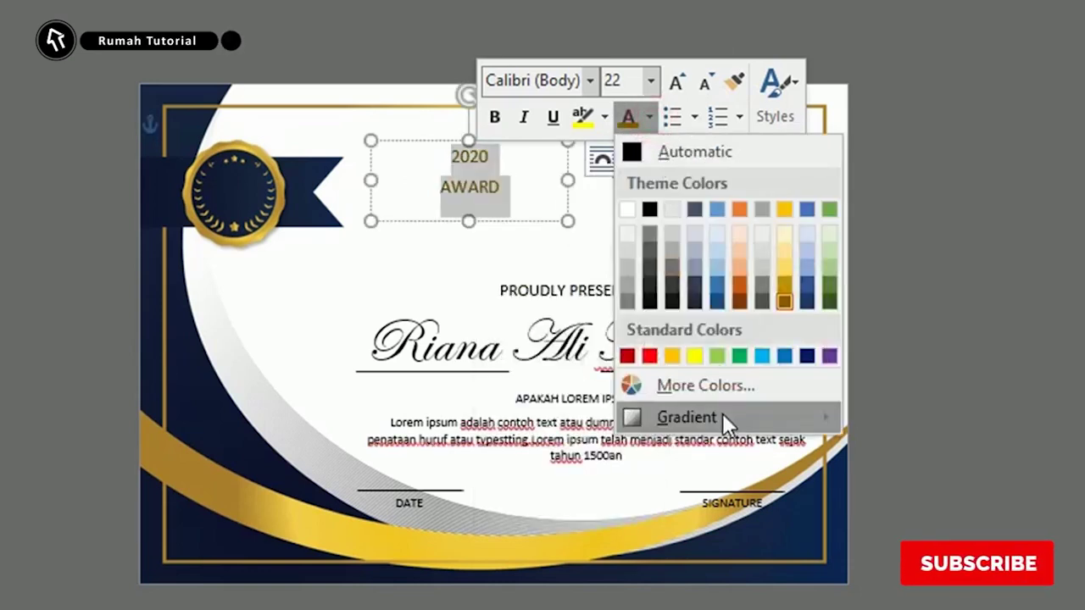
mouse_move(686, 417)
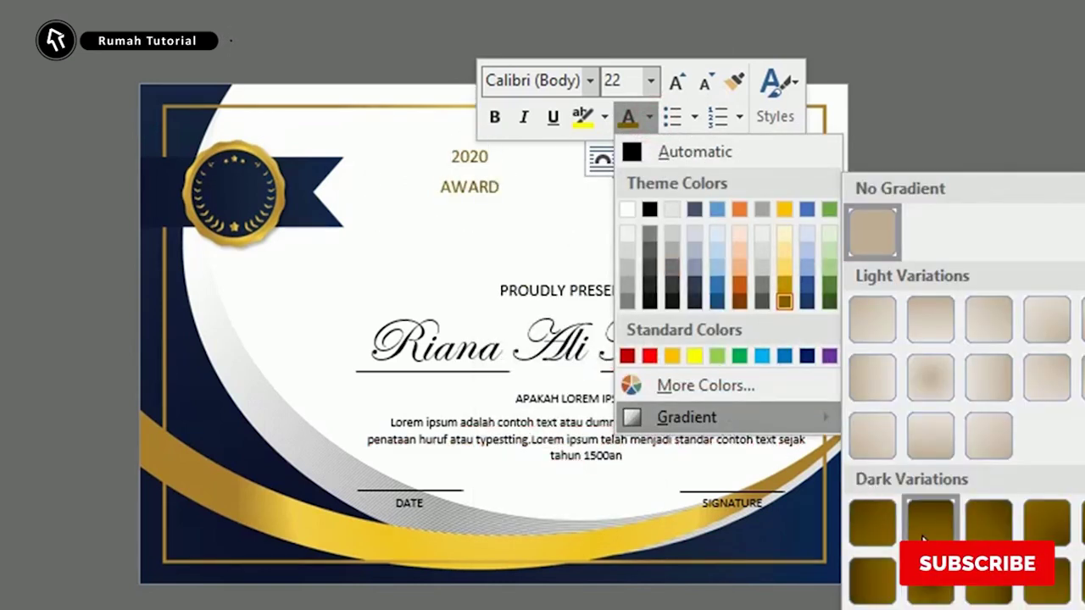
click(870, 542)
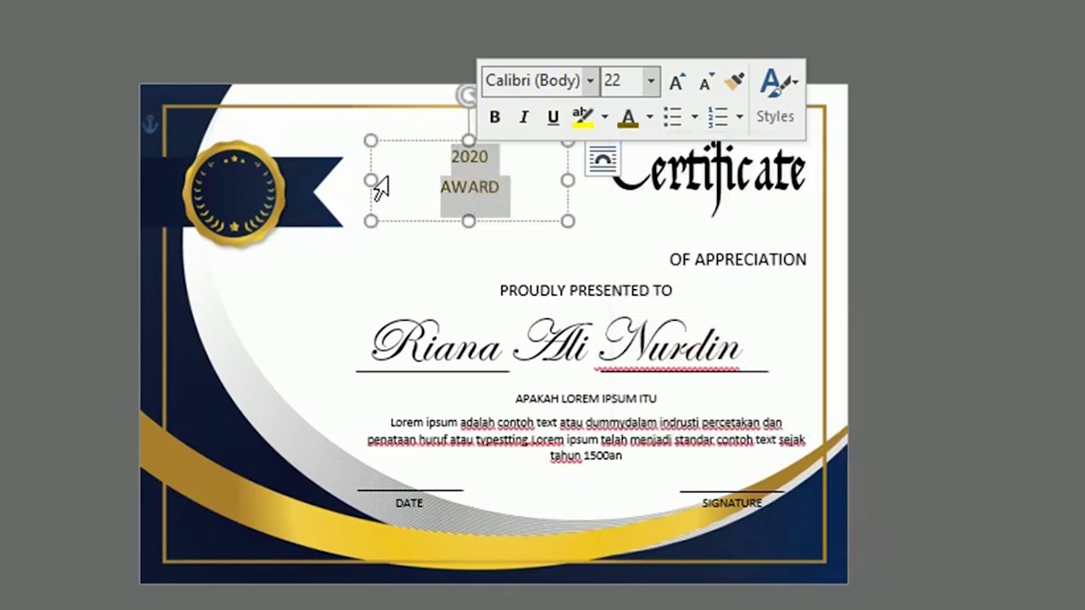
Bold the 2020 AWARD text, narrow its box, and fit it onto the top-left gold seal.
drag(371, 175, 472, 182)
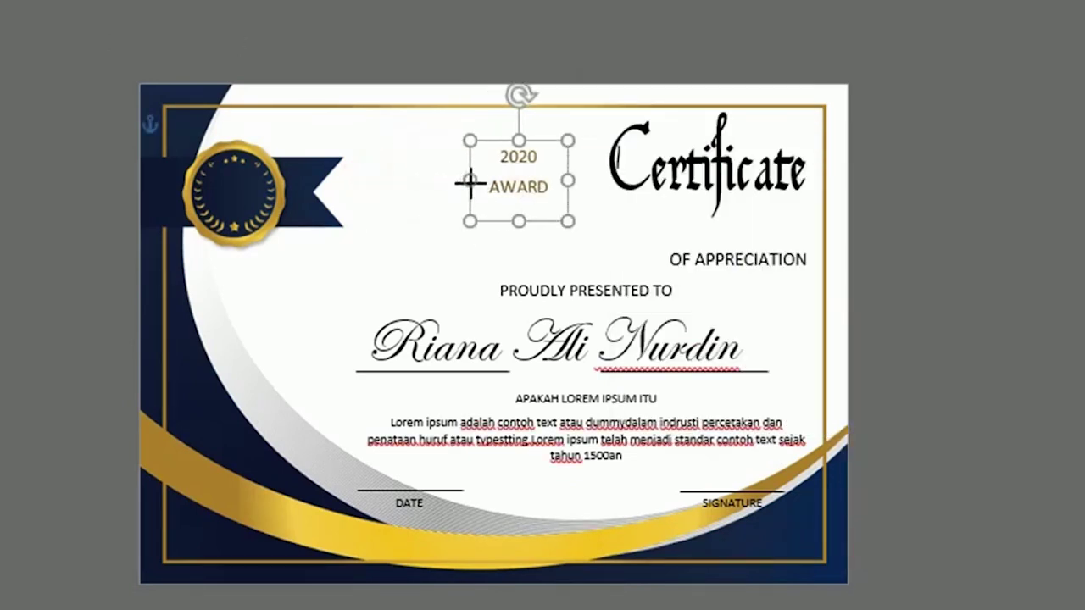
click(491, 119)
drag(457, 141, 205, 162)
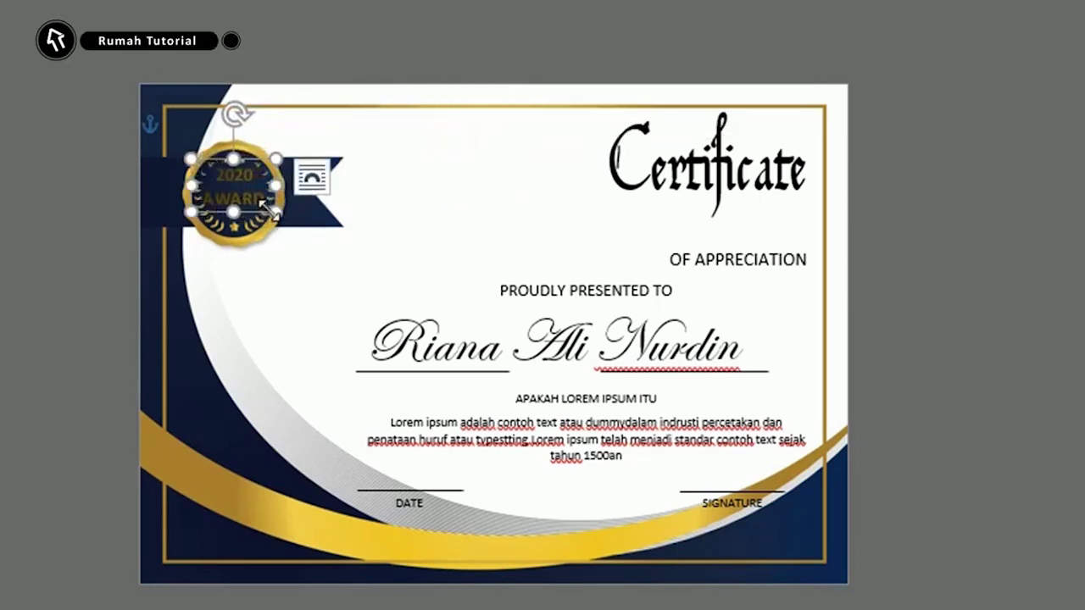
click(312, 178)
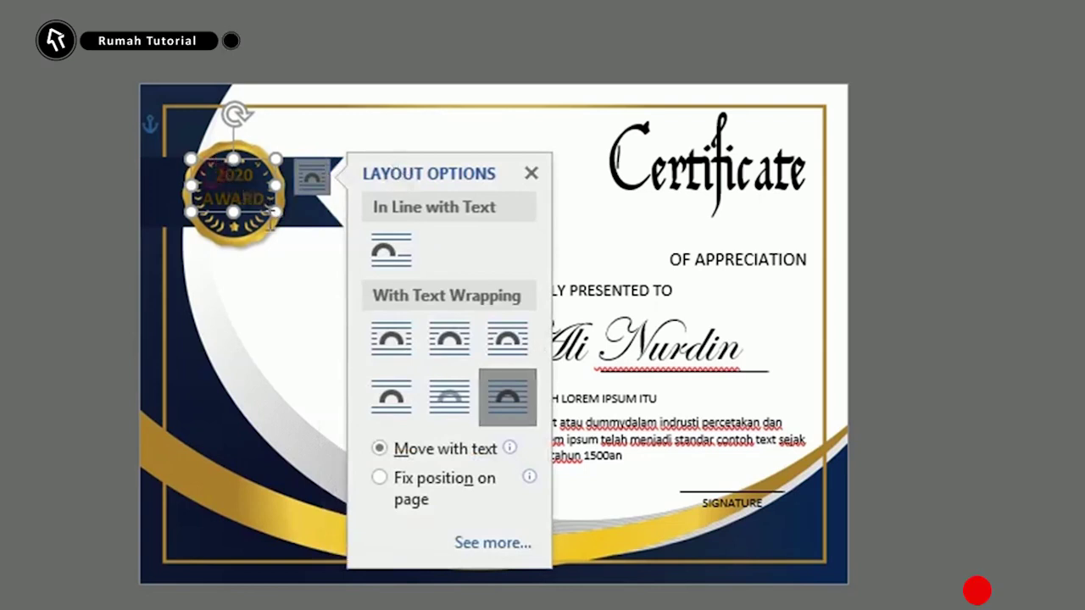
drag(216, 174, 273, 210)
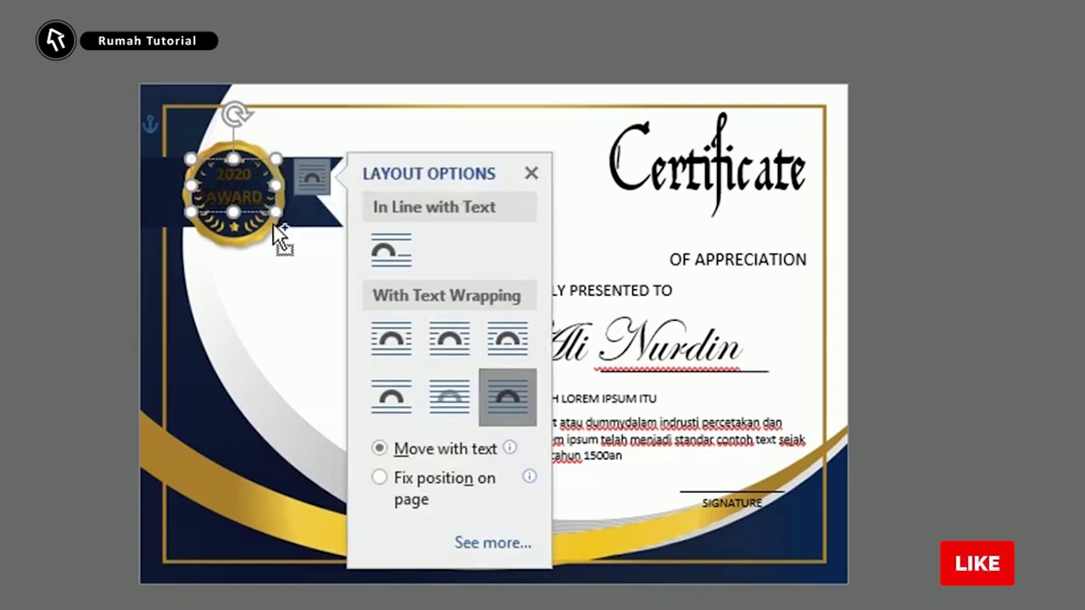
click(265, 166)
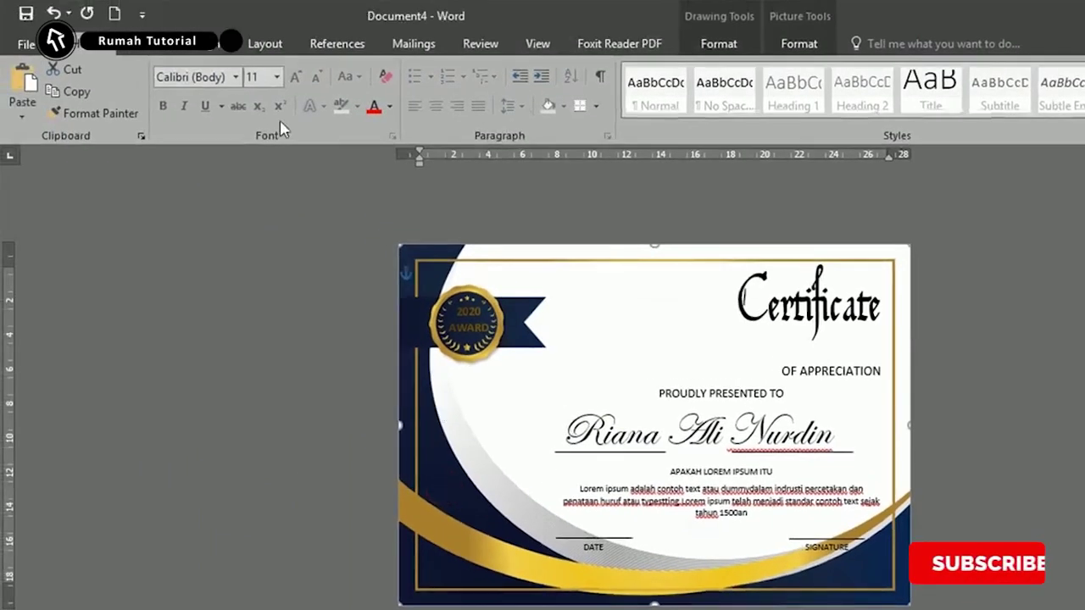
Draw a diamond shape near the top of the certificate.
click(149, 51)
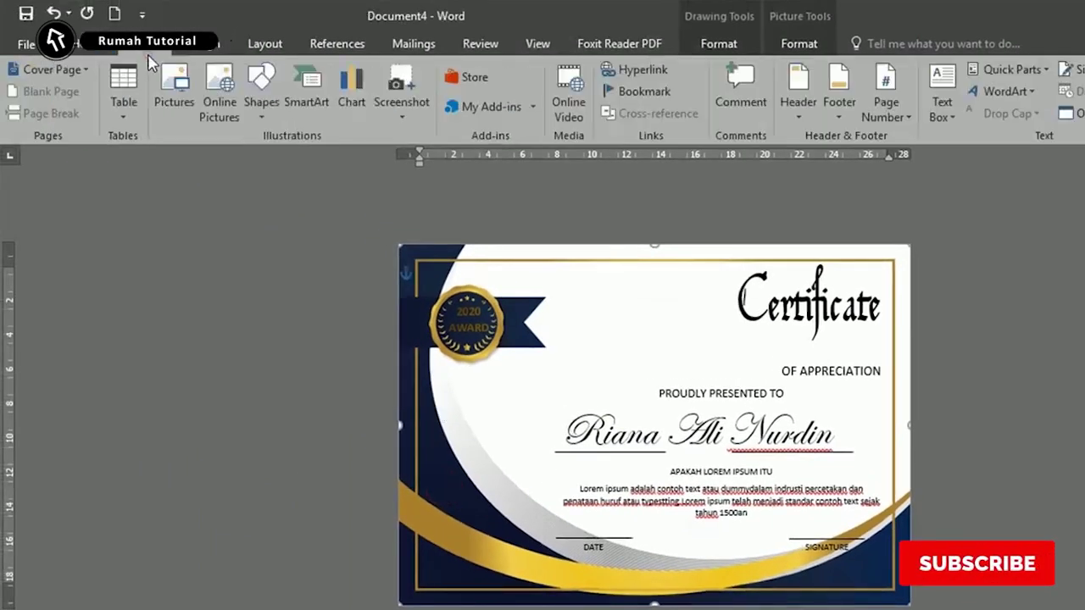
click(260, 89)
click(251, 159)
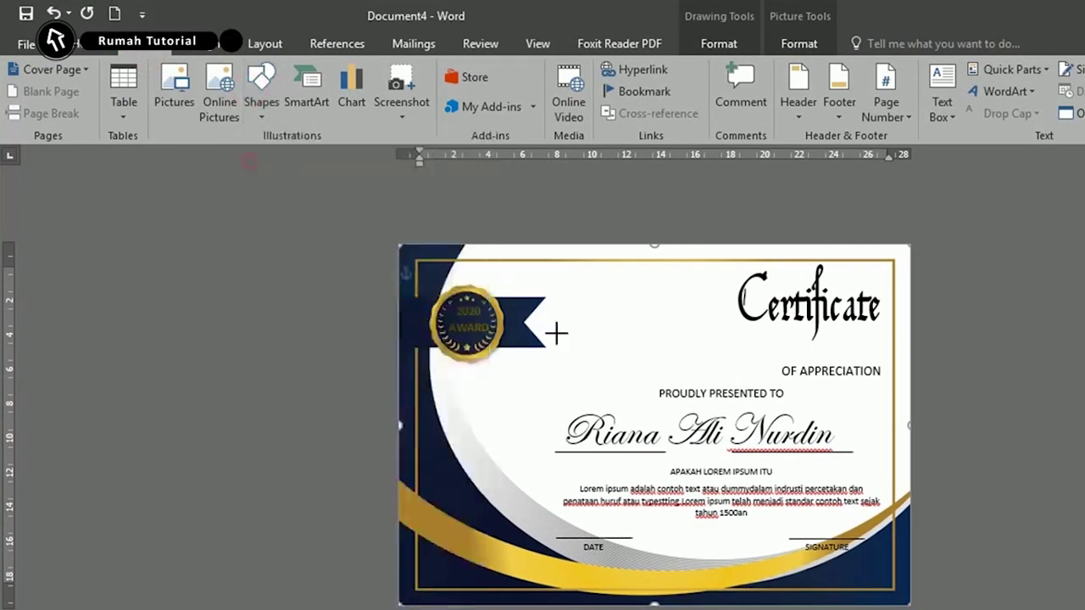
drag(596, 307, 629, 330)
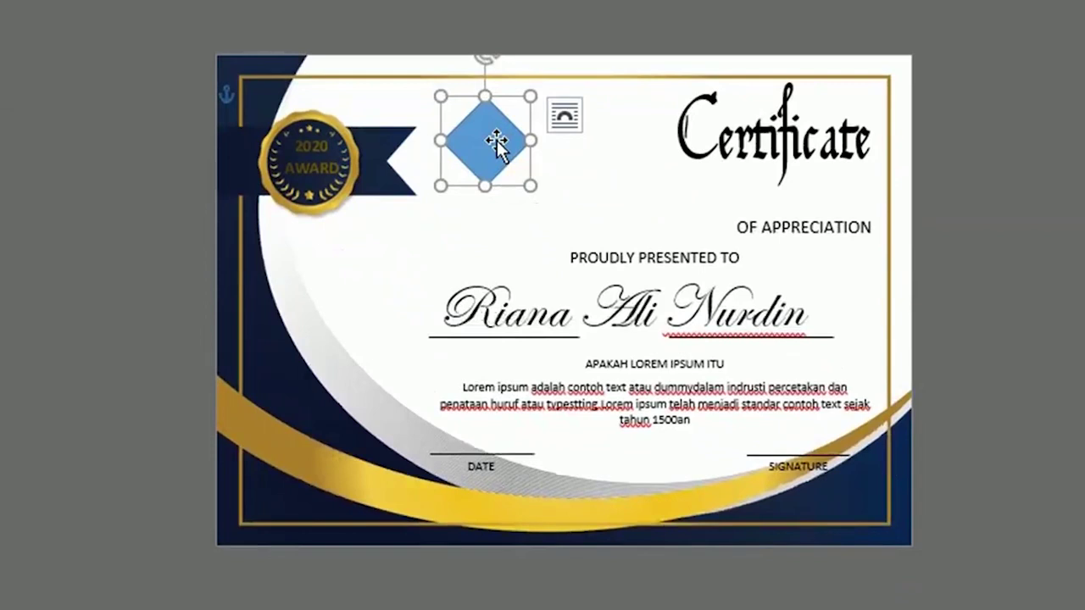
Remove the diamond's outline, fill it gold, and shrink it to a small size.
right_click(497, 144)
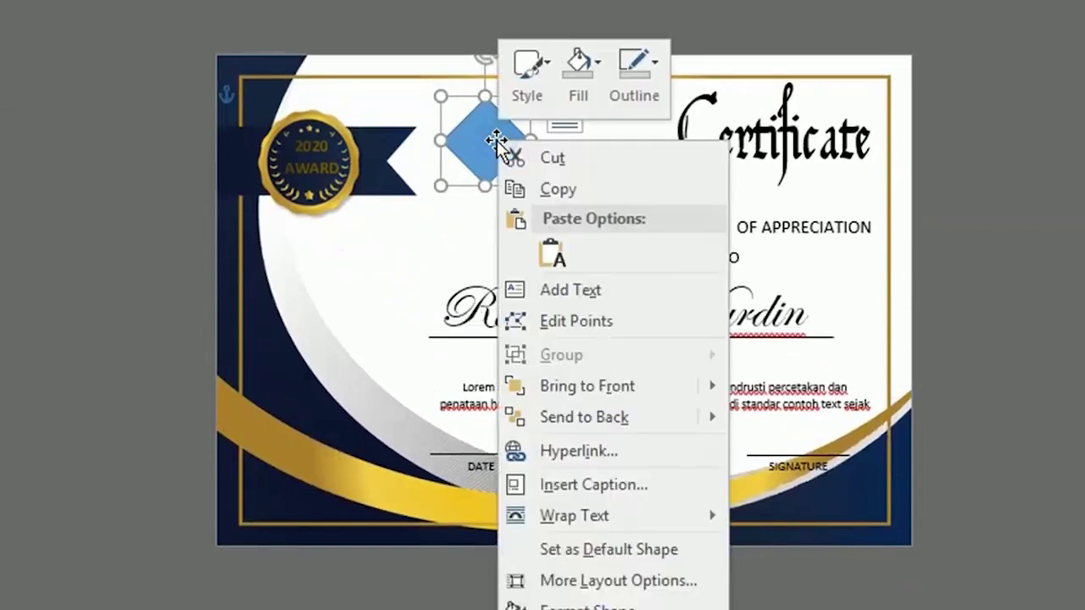
click(624, 85)
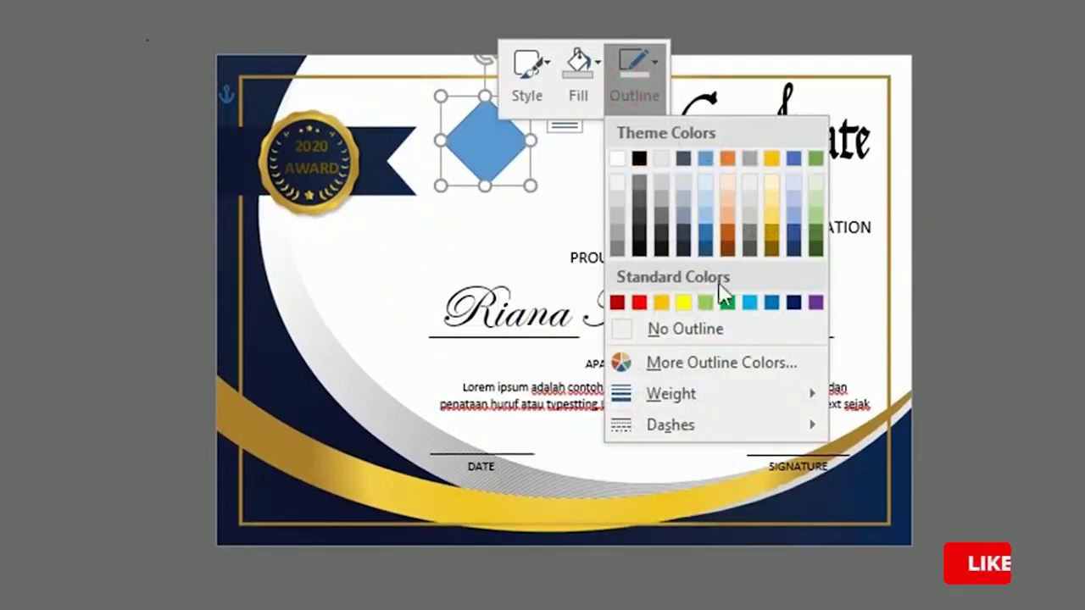
click(685, 329)
click(576, 80)
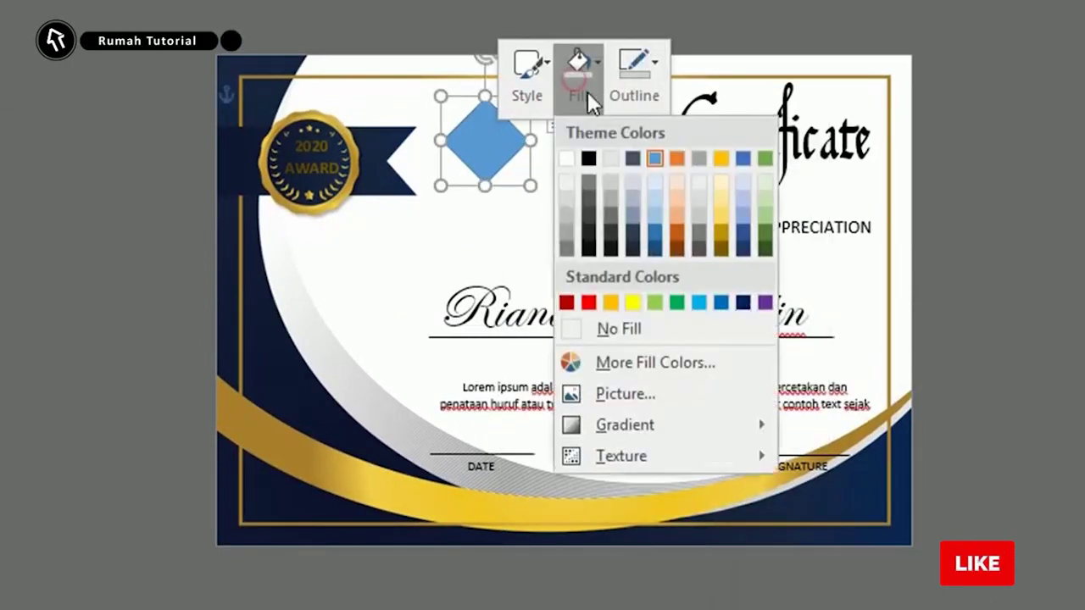
click(719, 231)
mouse_move(532, 184)
mouse_down()
mouse_move(510, 156)
mouse_move(642, 174)
mouse_up()
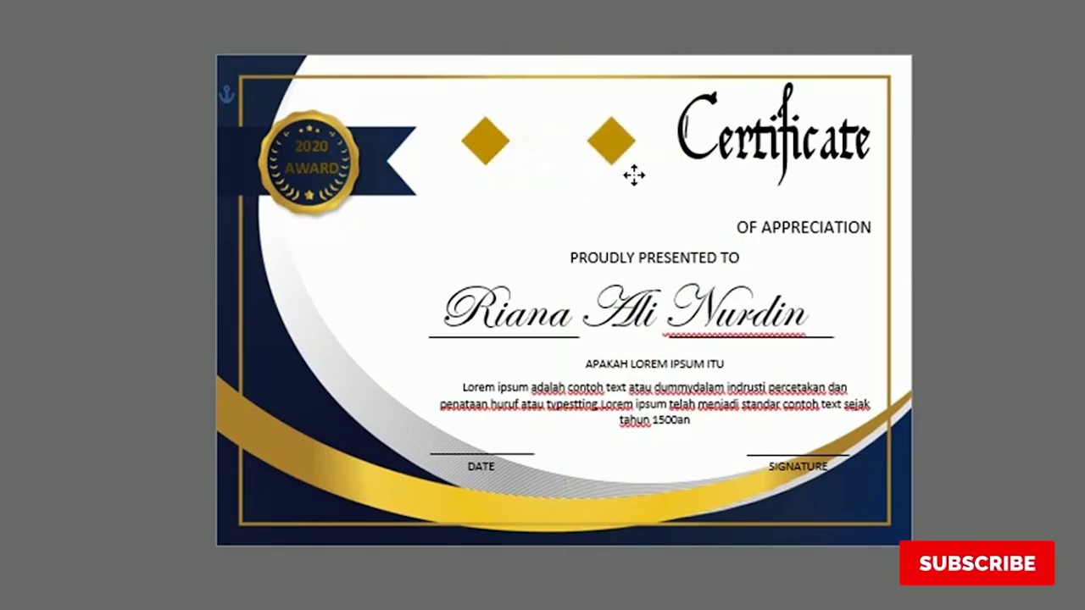
Copy the gold diamond so three sit in a row beside the heading.
click(577, 186)
click(483, 133)
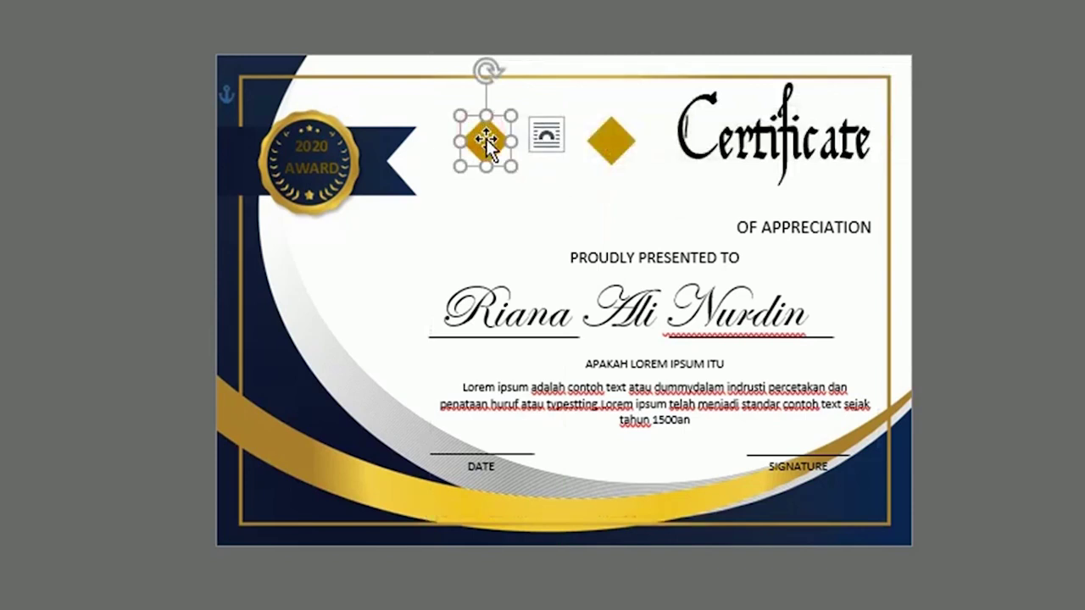
drag(486, 138, 542, 155)
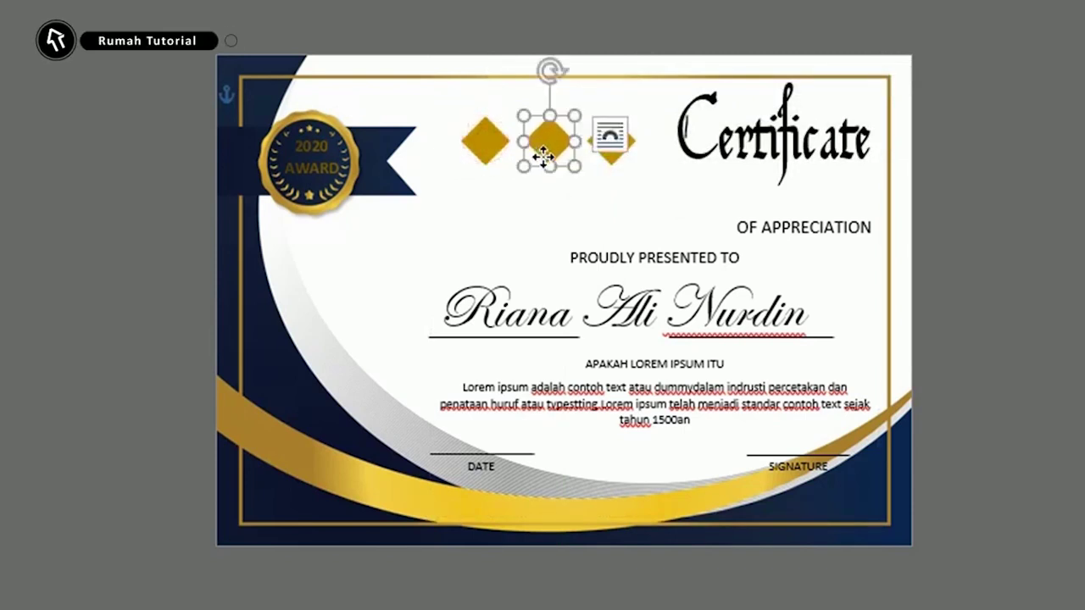
Give the middle diamond no fill and a black 4½ pt outline.
right_click(539, 144)
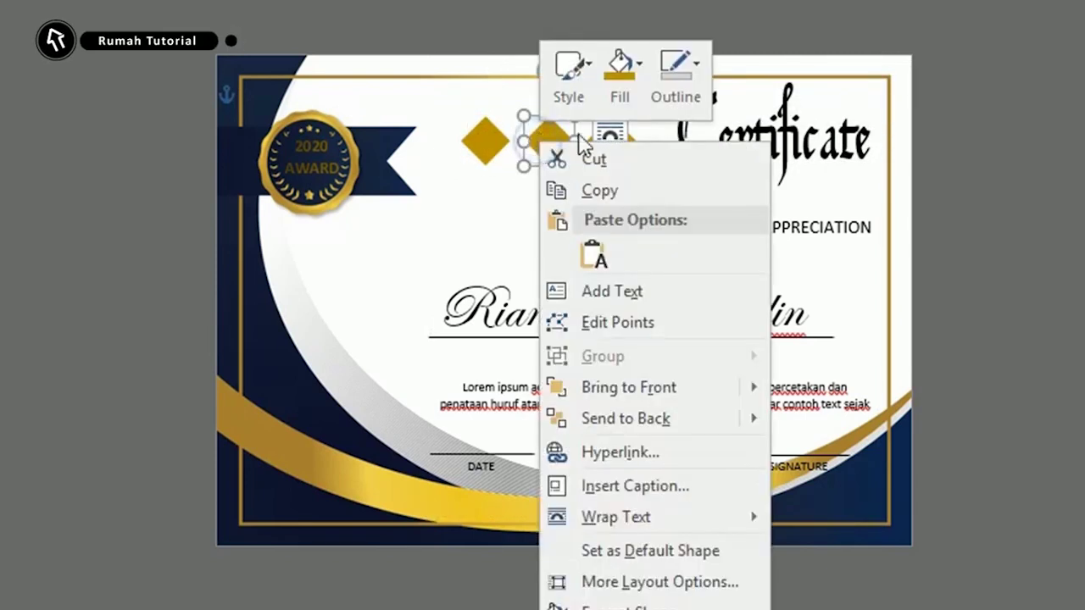
click(617, 85)
click(658, 331)
click(693, 89)
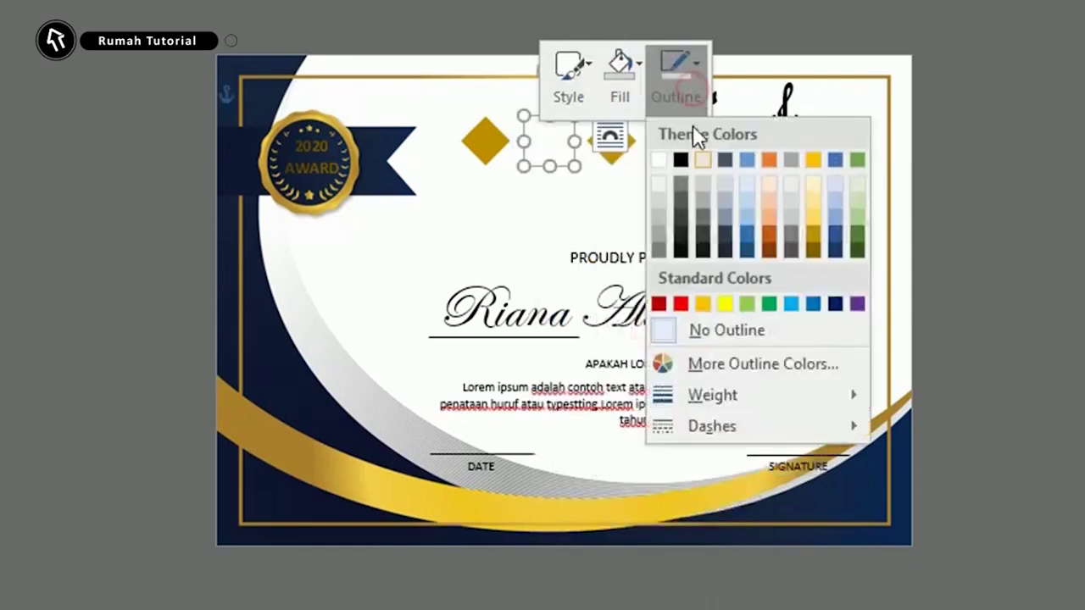
click(680, 161)
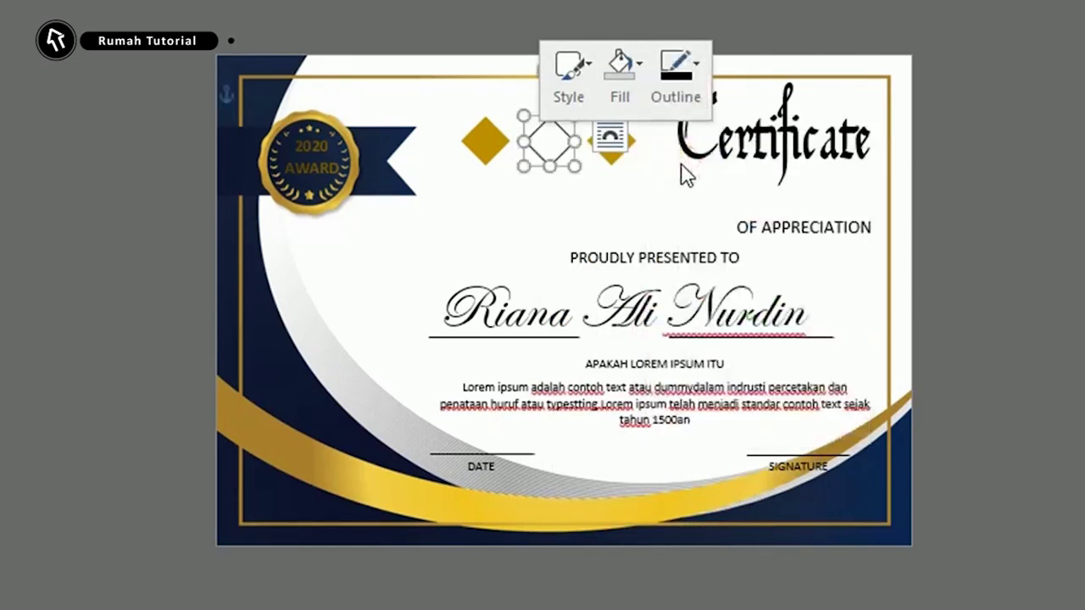
click(689, 88)
mouse_move(712, 395)
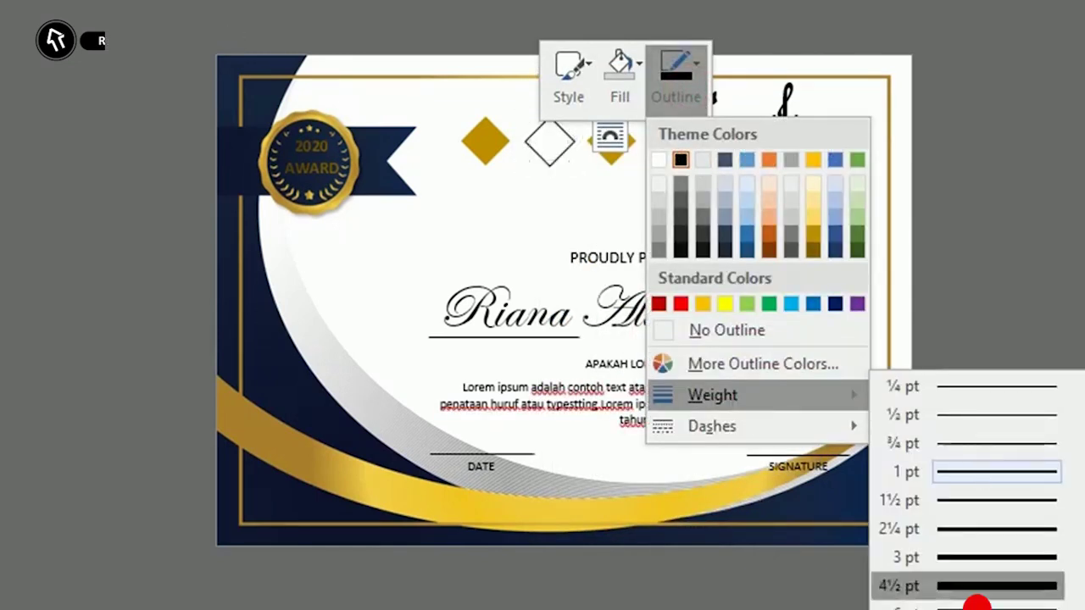
click(968, 584)
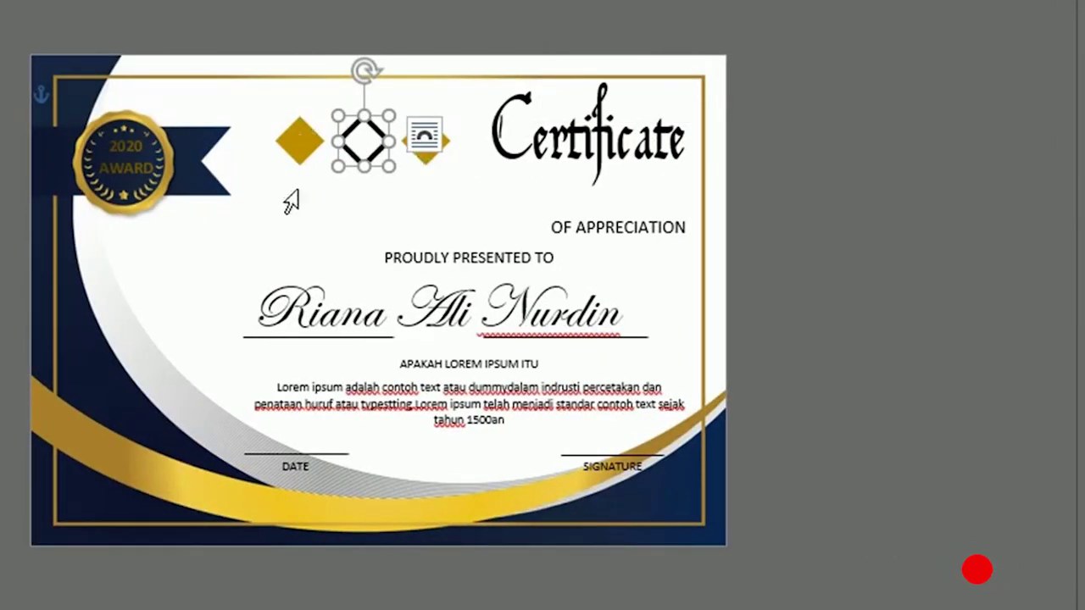
Shrink the left and right gold diamonds together.
click(299, 140)
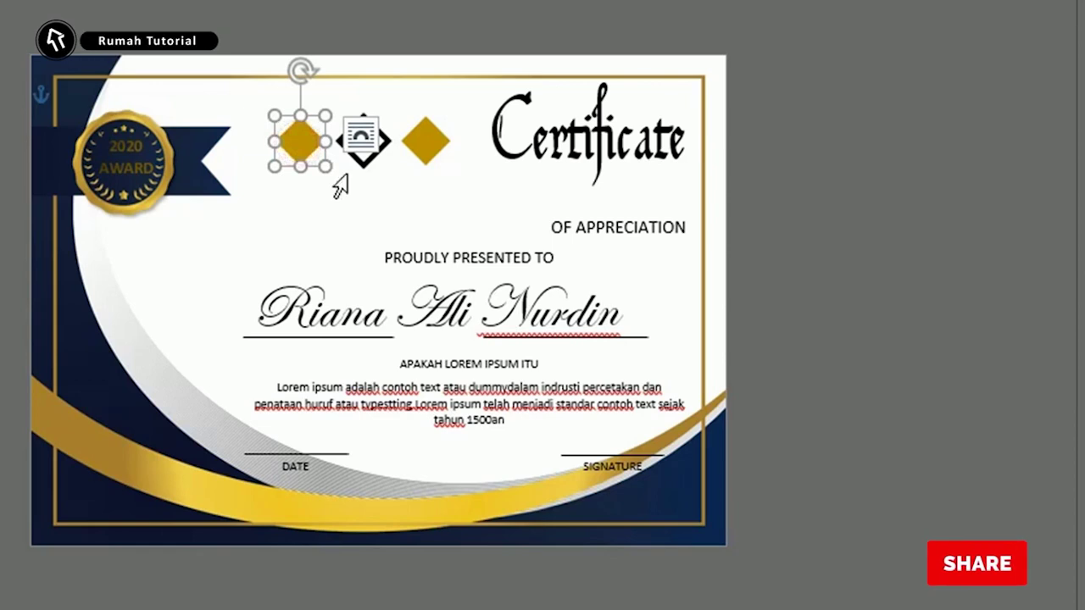
shift+click(428, 144)
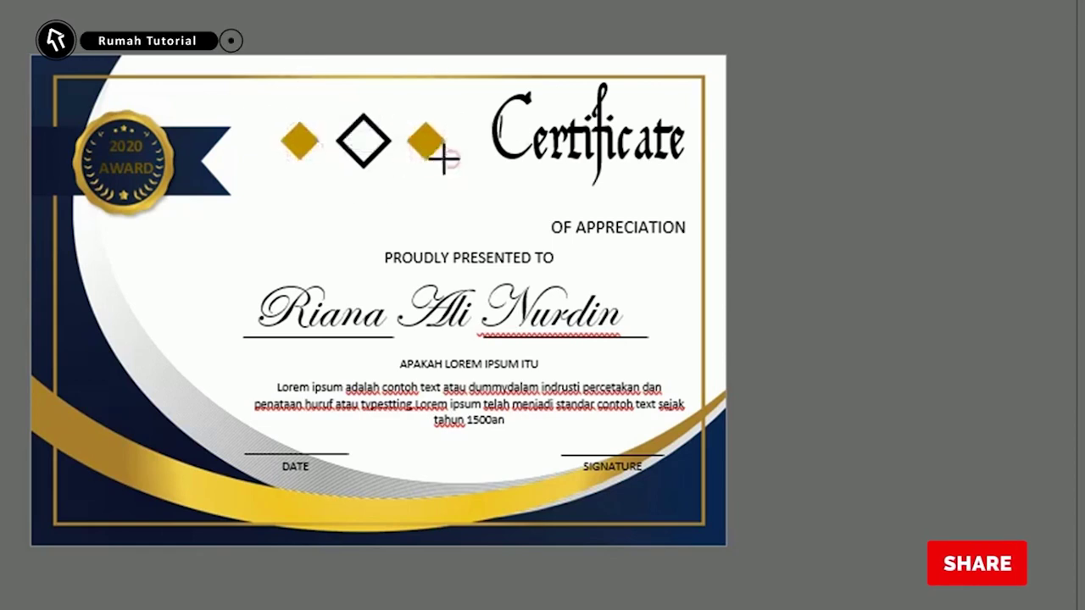
drag(438, 152, 439, 153)
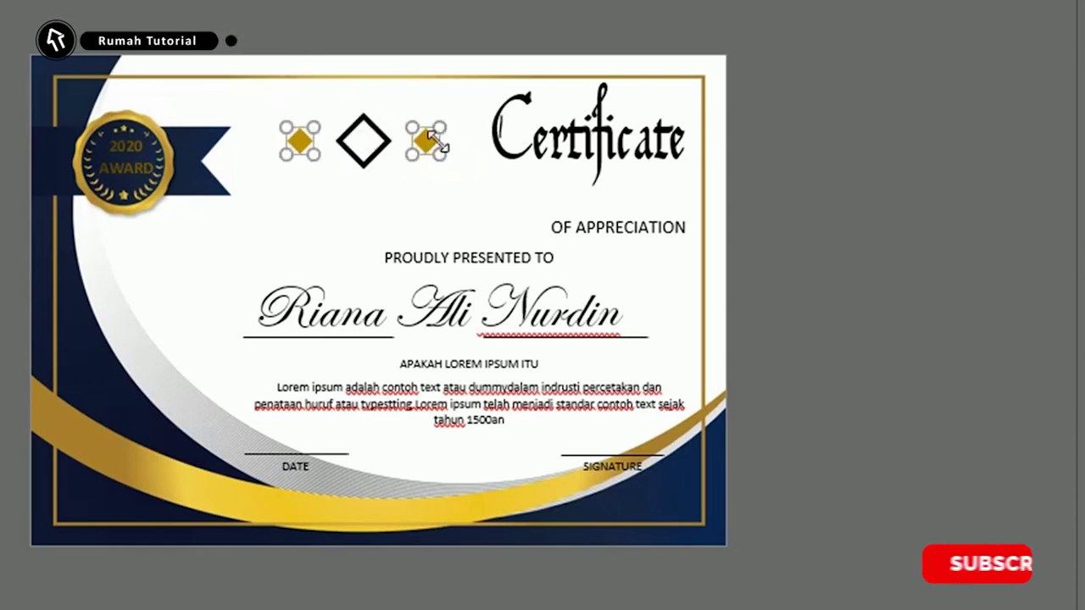
Move both small gold diamonds snugly against the outlined middle diamond.
click(357, 186)
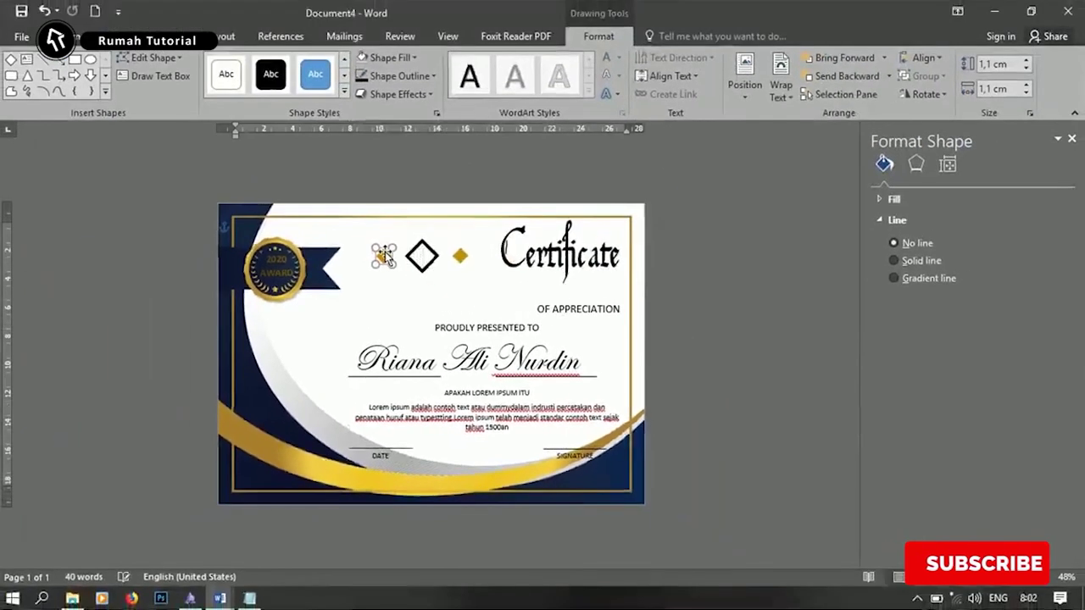
click(385, 254)
drag(385, 254, 390, 256)
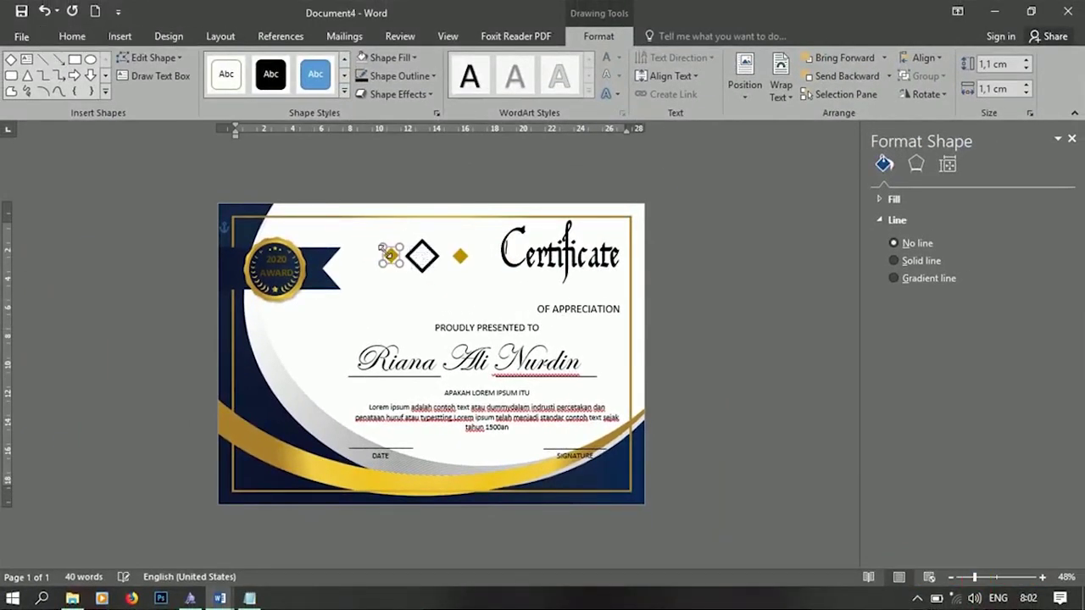
drag(464, 264, 463, 254)
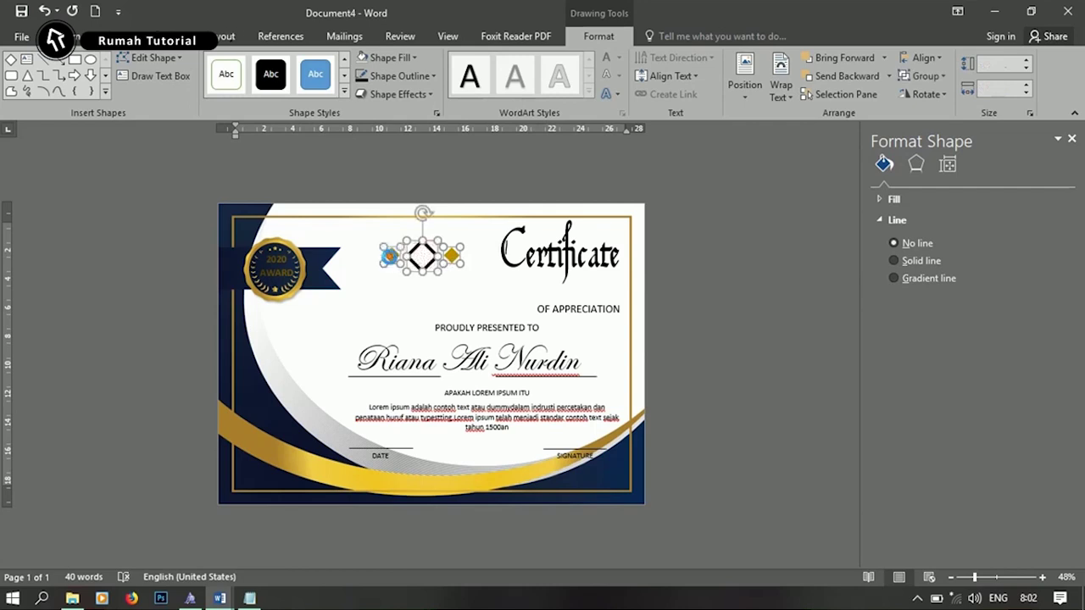
Group the three diamonds into one ornament and resize the group.
click(224, 37)
click(719, 76)
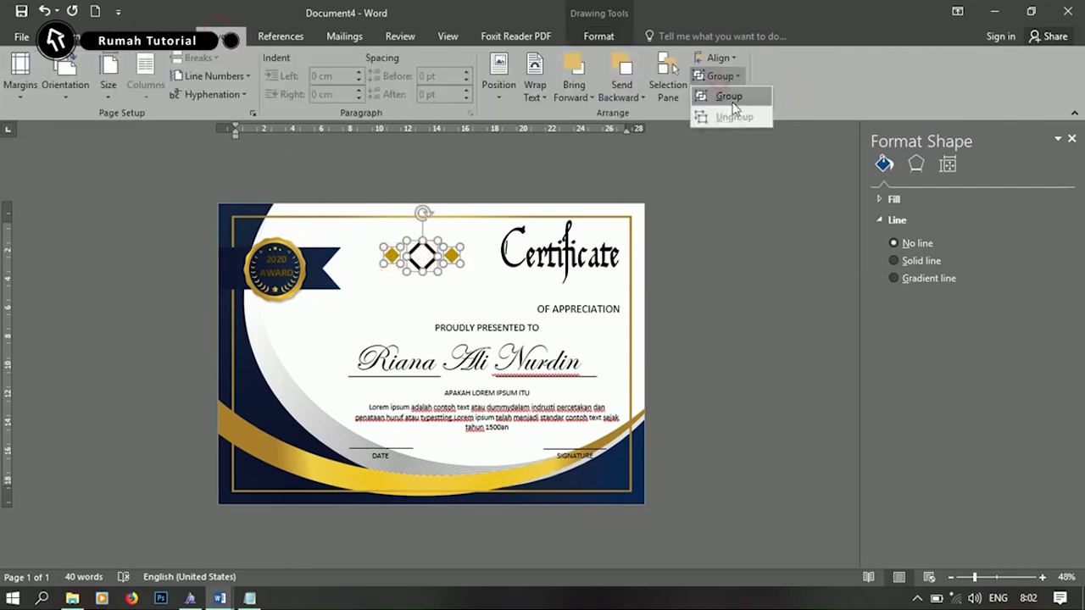
click(732, 100)
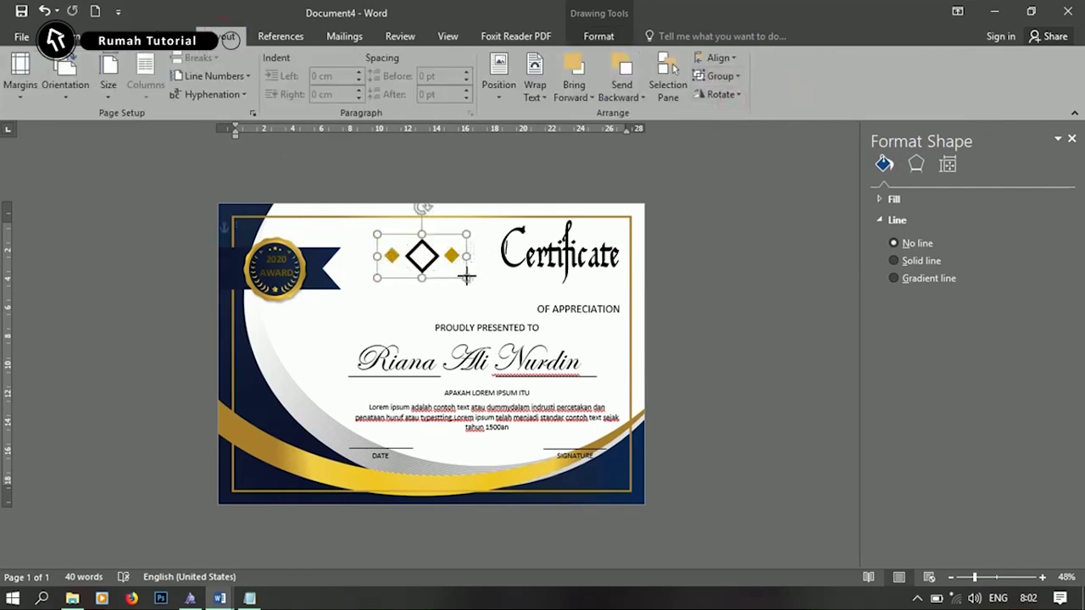
mouse_move(466, 276)
mouse_down()
mouse_move(454, 262)
mouse_move(457, 305)
mouse_up()
Move the diamond ornament below the recipient's name and shrink it between the underlines.
mouse_move(540, 240)
mouse_down()
mouse_move(545, 119)
mouse_move(553, 156)
mouse_move(573, 153)
mouse_move(552, 177)
mouse_move(512, 140)
mouse_move(600, 321)
mouse_move(593, 364)
mouse_move(582, 361)
mouse_up()
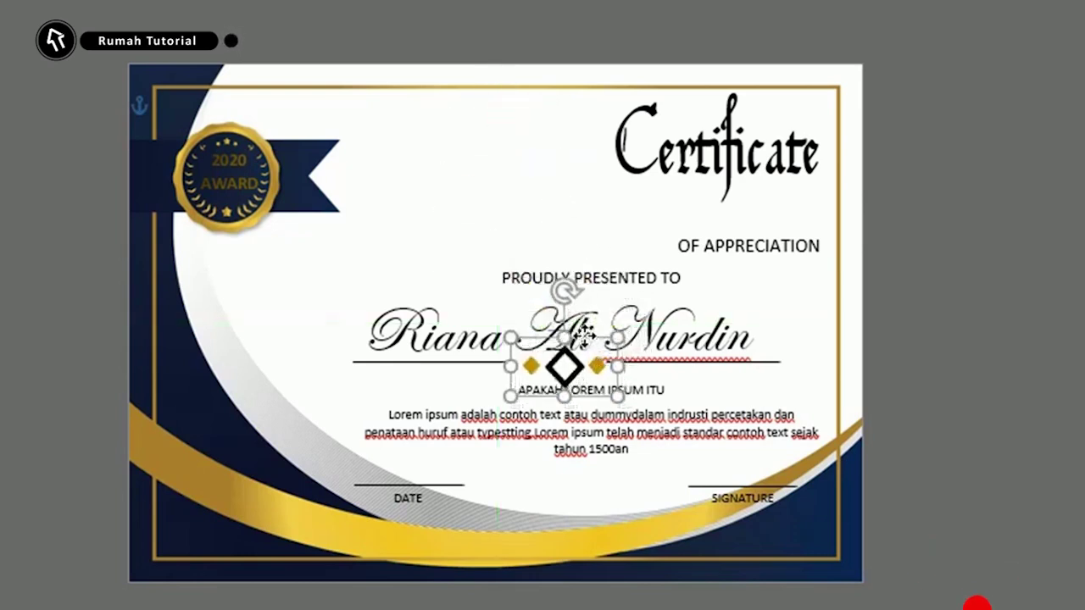
drag(617, 394, 598, 378)
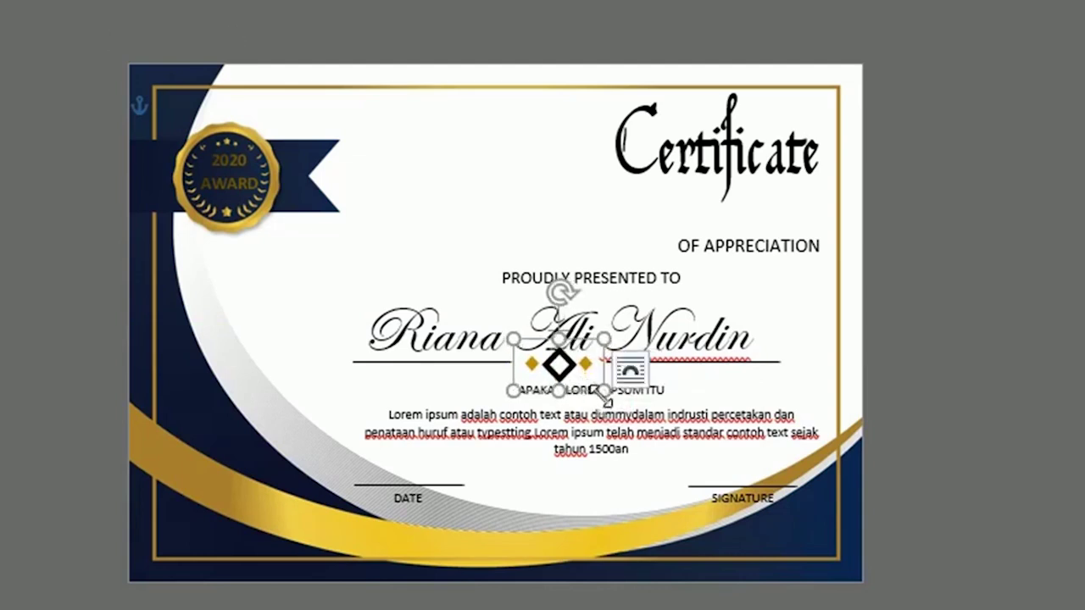
drag(604, 395, 587, 374)
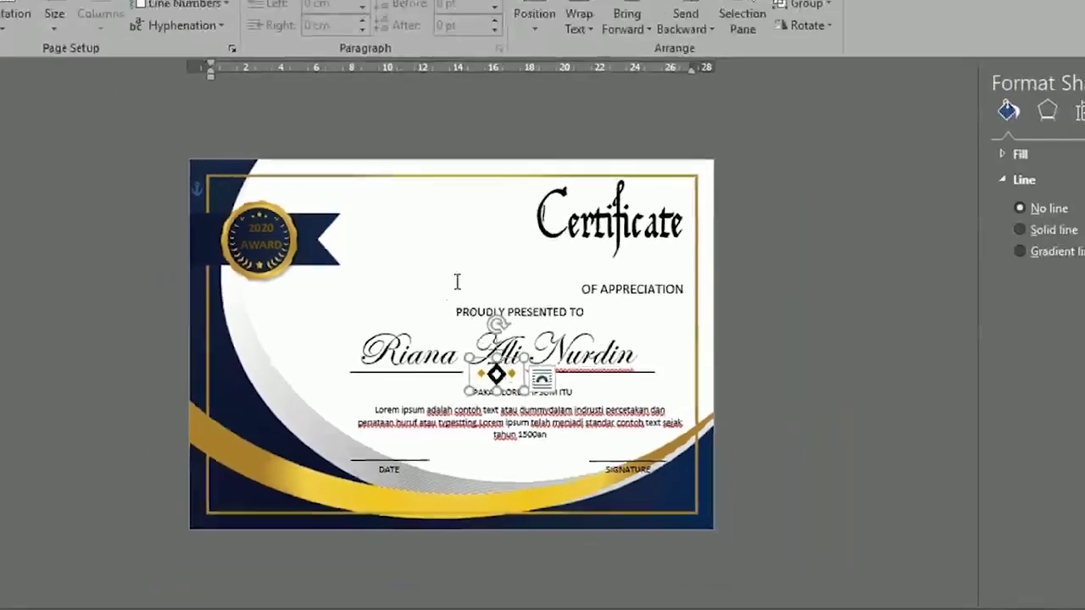
Reapply Group to the ornament's diamonds.
click(429, 303)
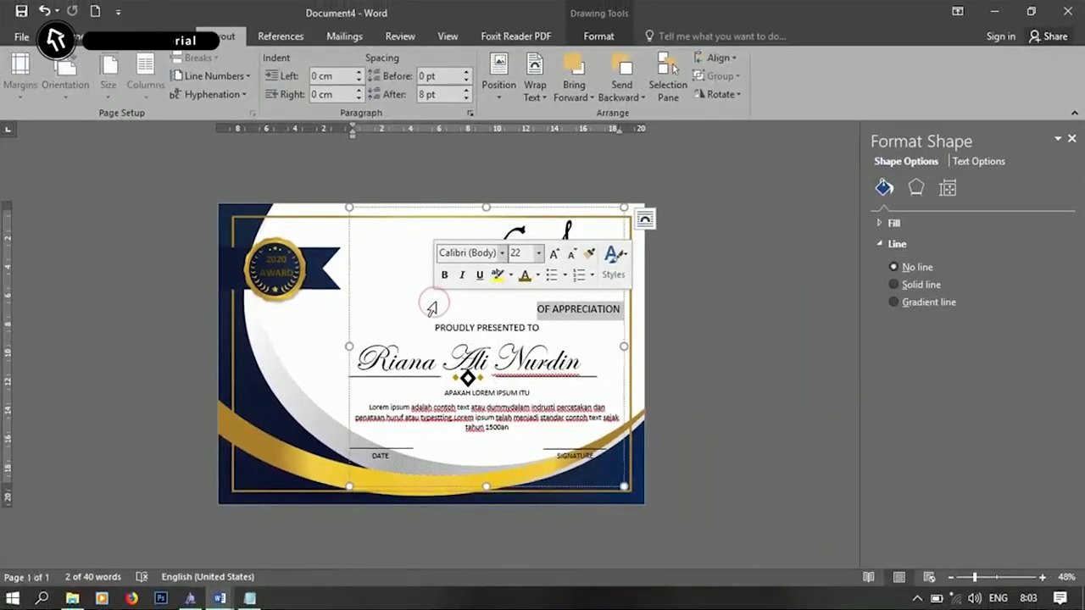
click(466, 384)
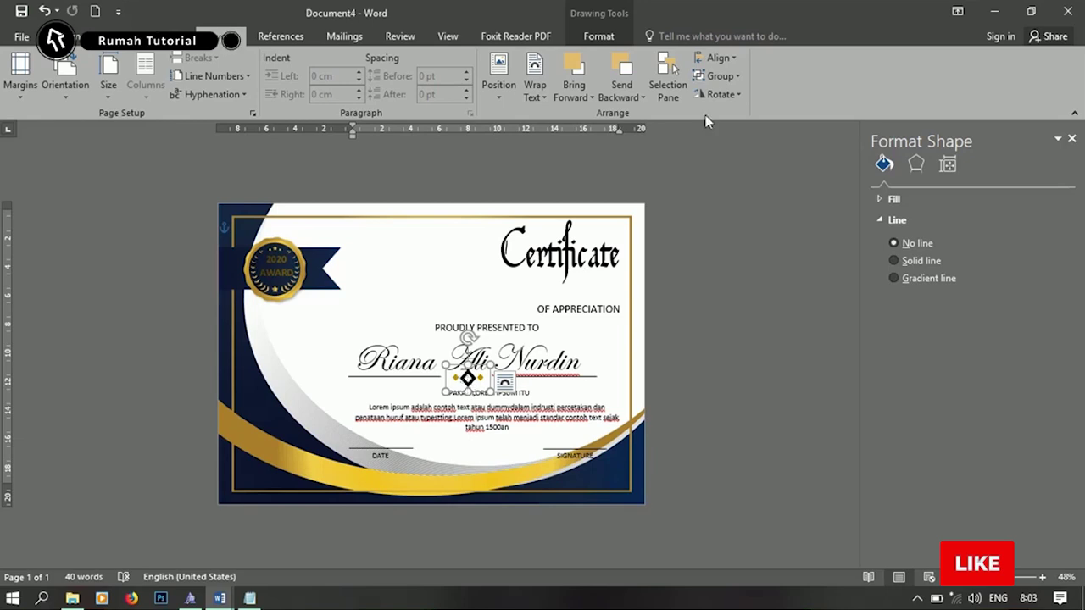
click(714, 76)
click(721, 112)
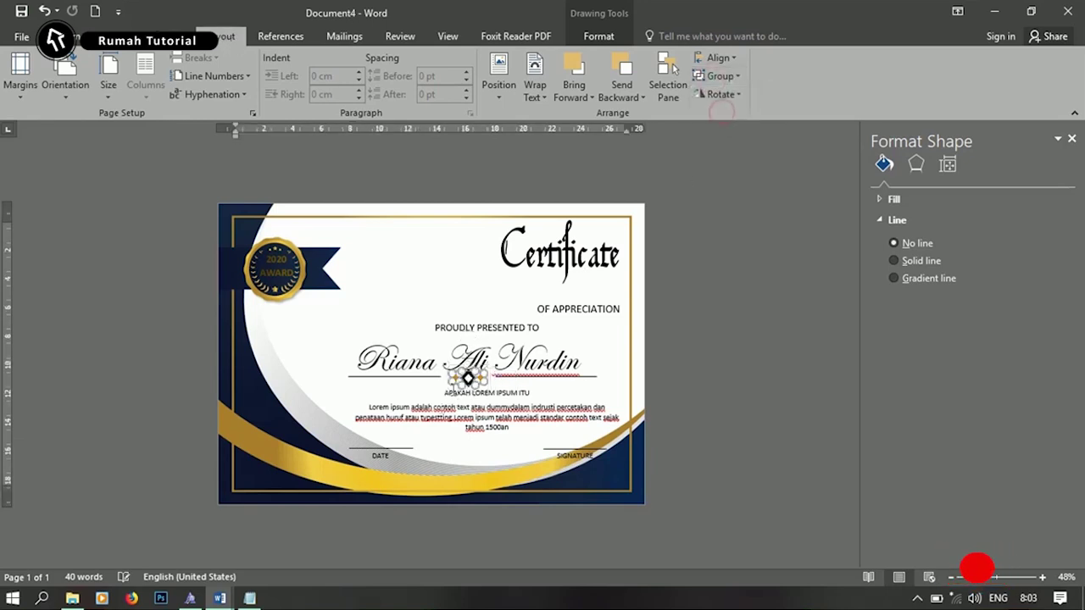
Reduce the outlined diamond's line width from 6,75 pt to 3,5 pt.
click(466, 379)
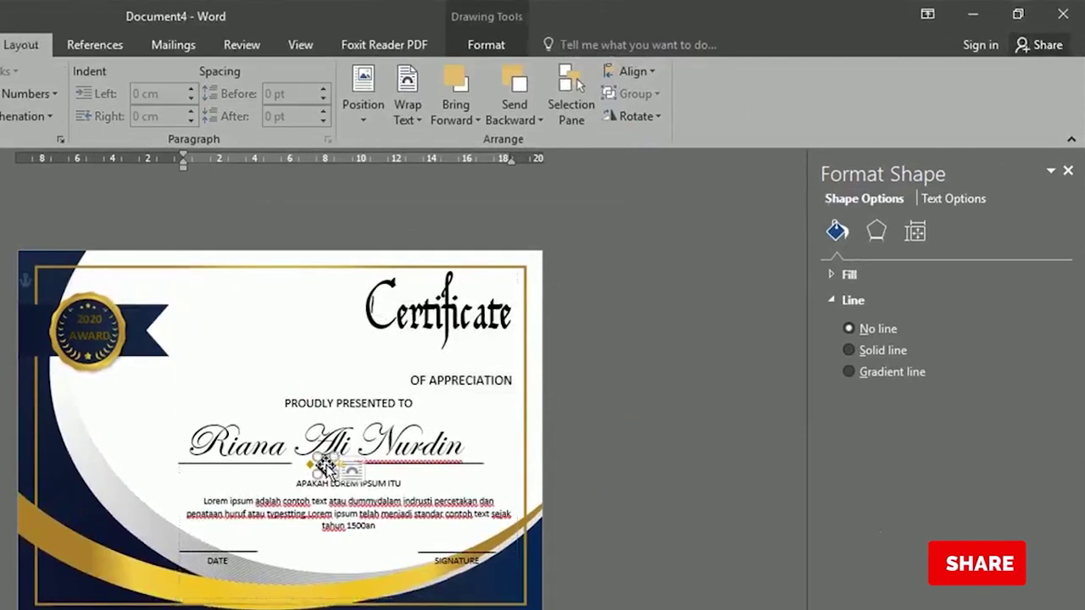
click(324, 466)
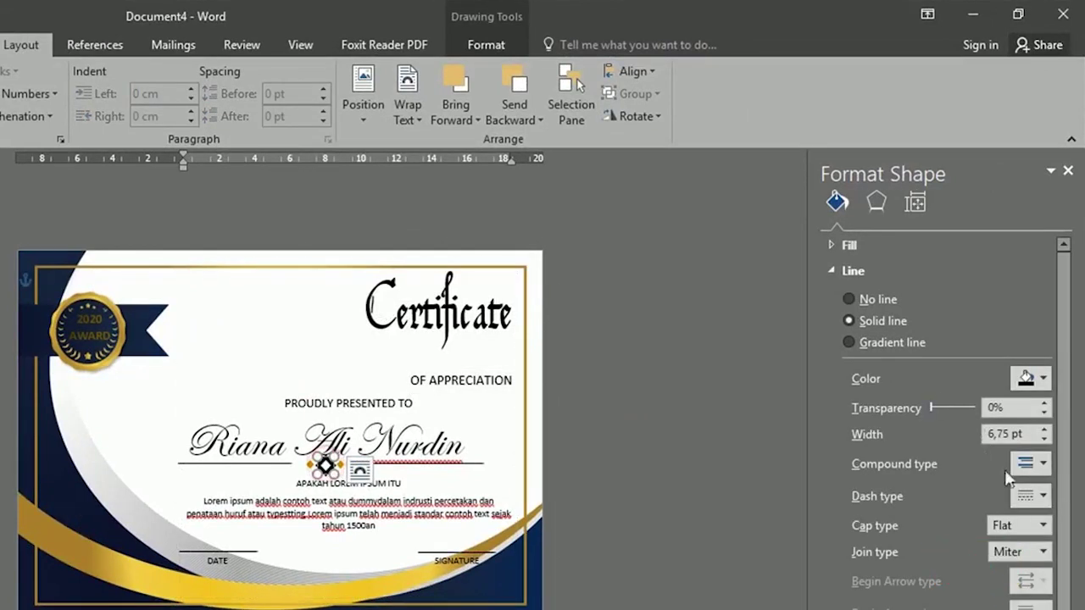
click(1043, 440)
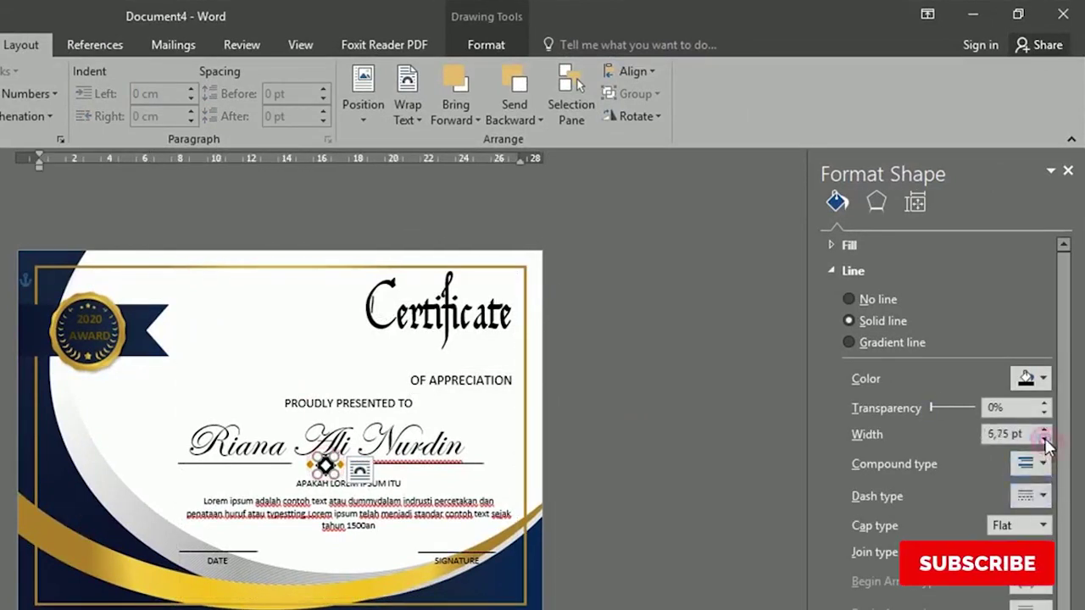
click(1044, 440)
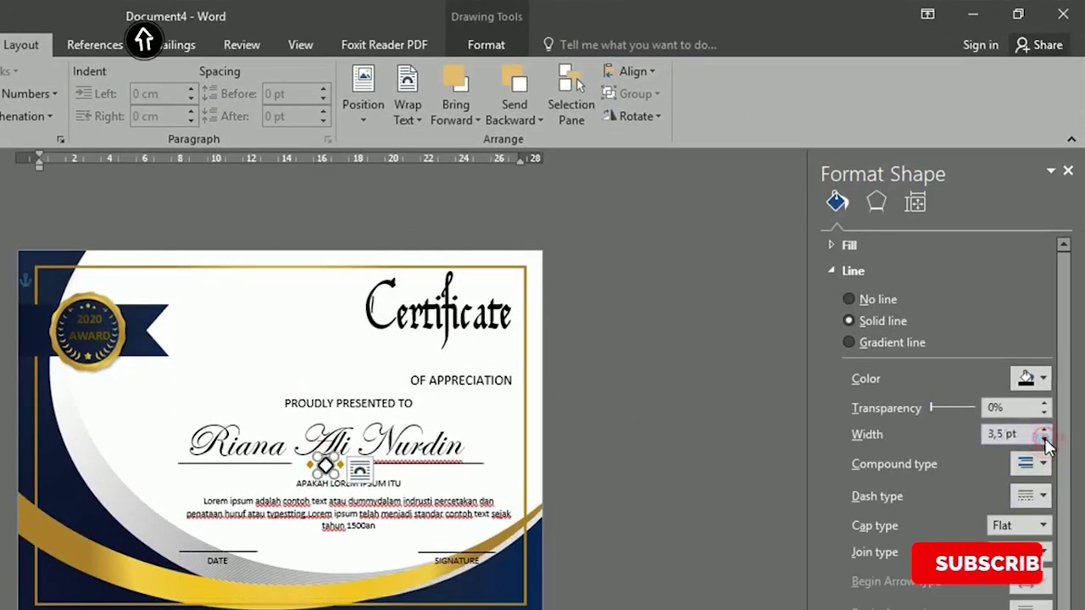
Reselect the ornament's outlined diamond to check the thinner 3,5 pt border.
click(264, 376)
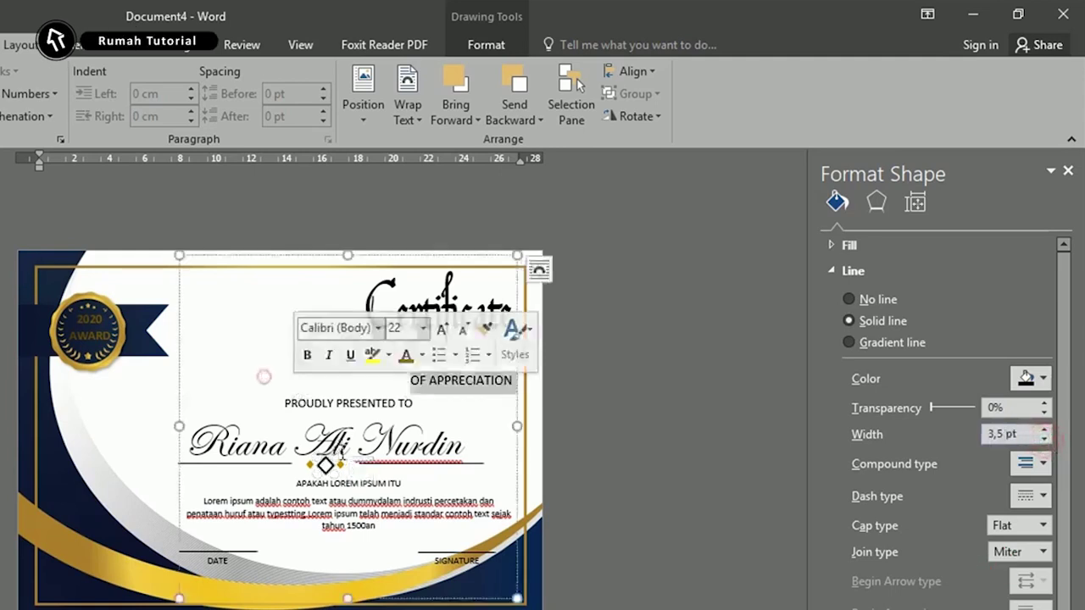
click(315, 465)
click(305, 460)
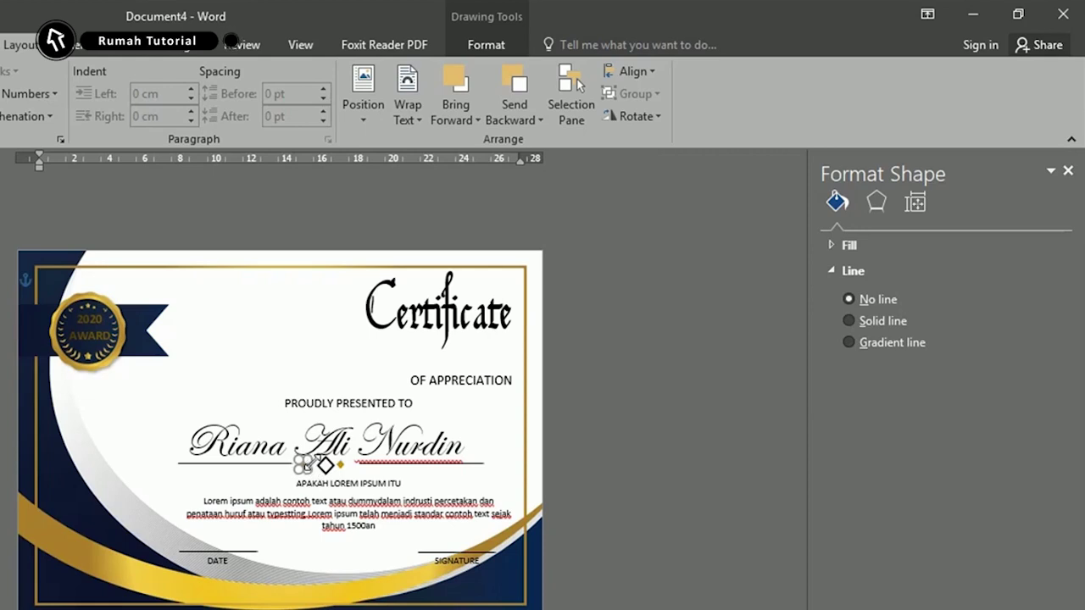
click(336, 479)
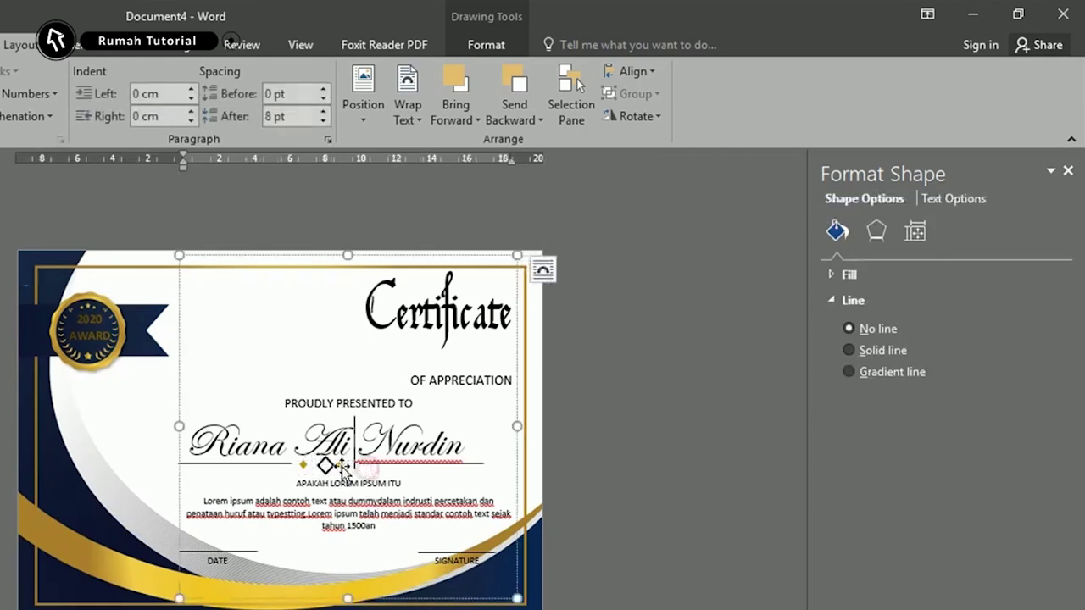
click(342, 469)
click(338, 465)
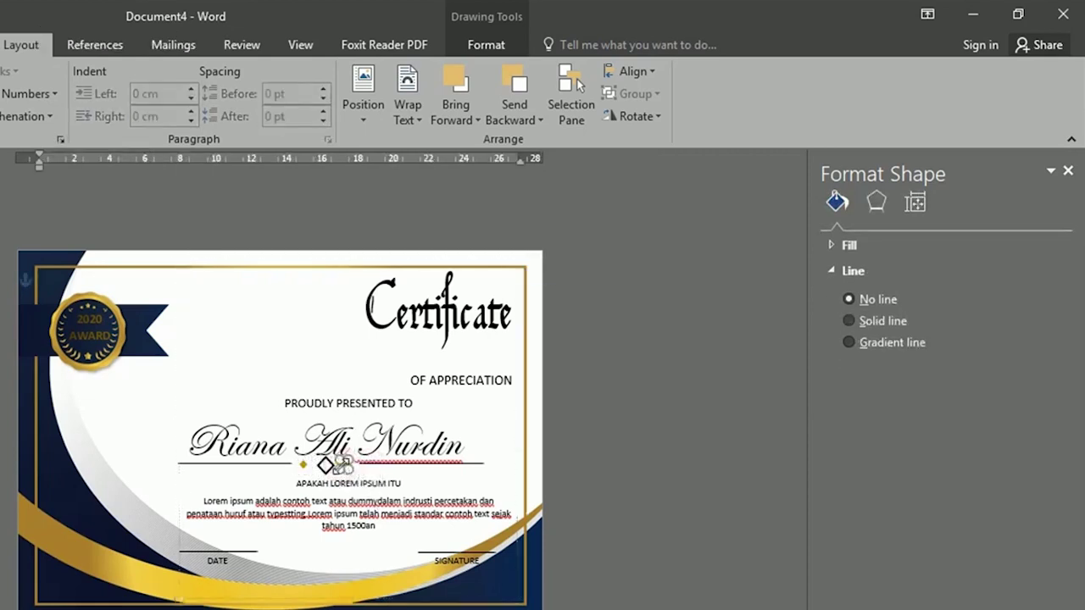
click(343, 360)
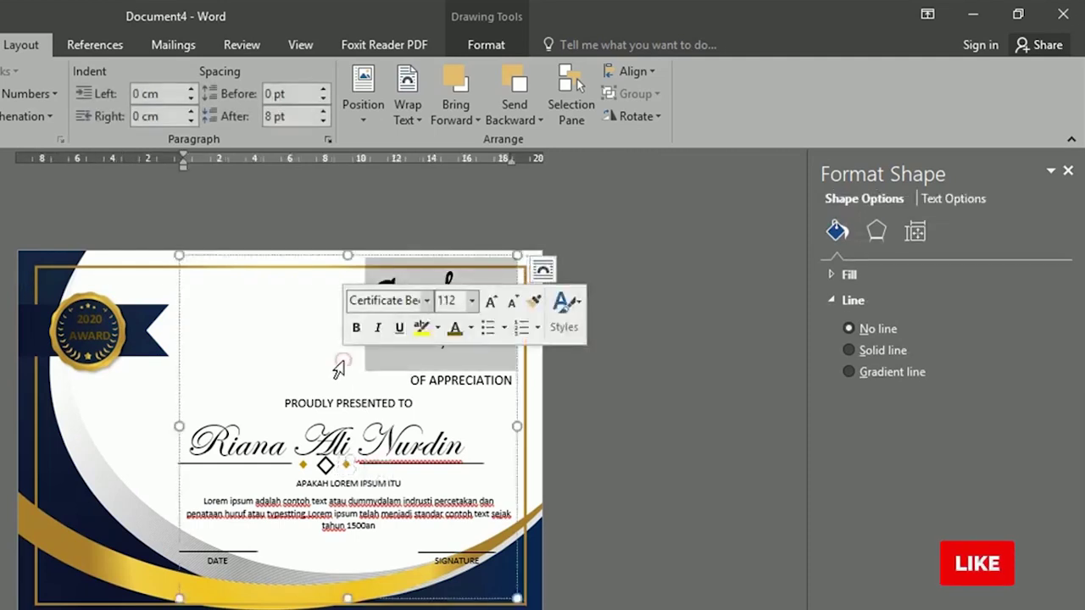
click(326, 466)
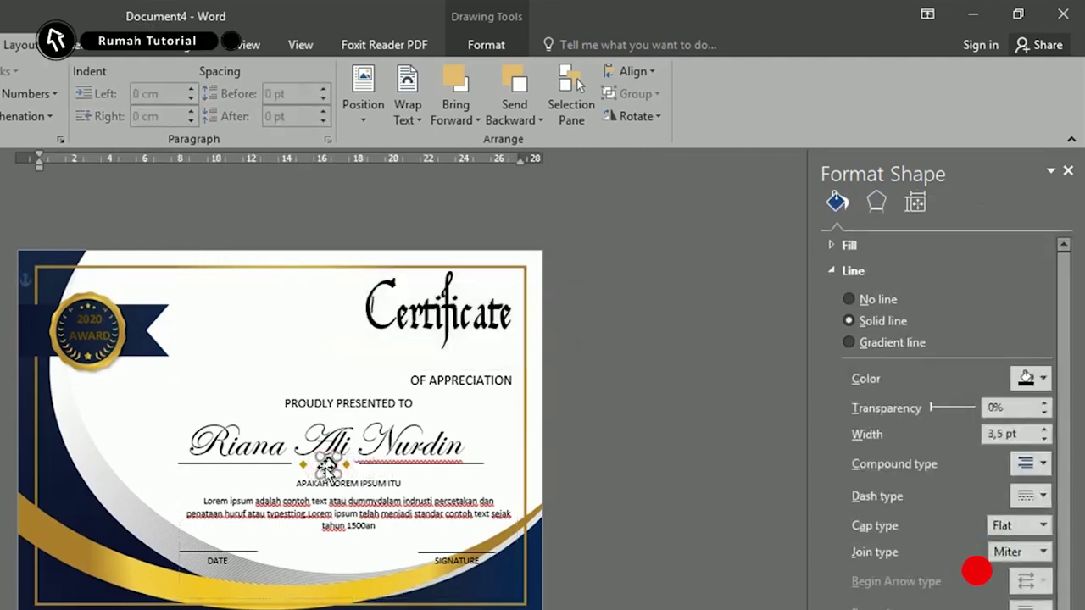
click(317, 397)
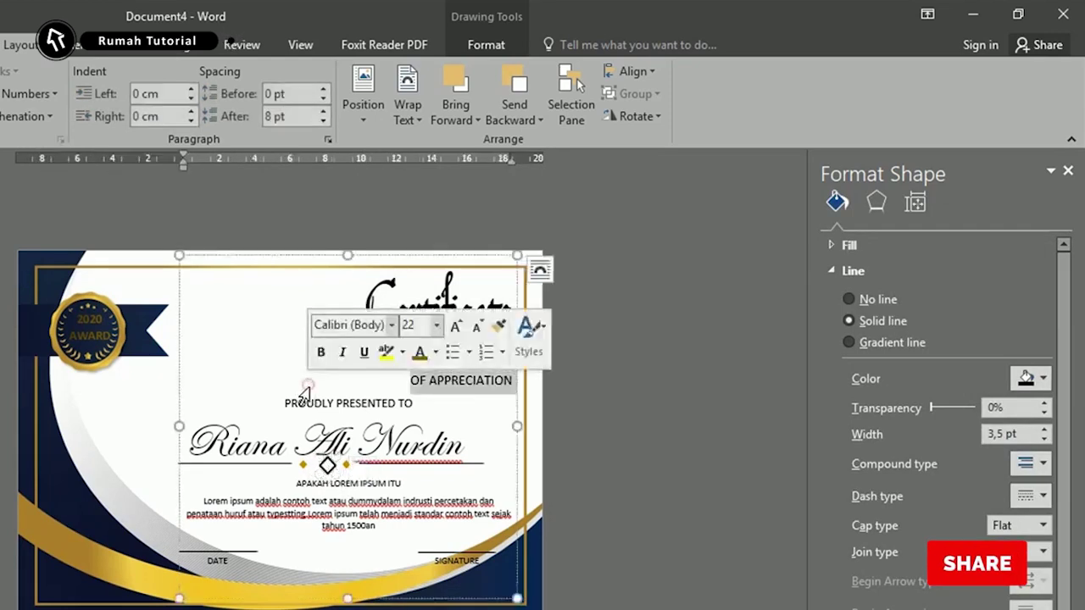
click(327, 469)
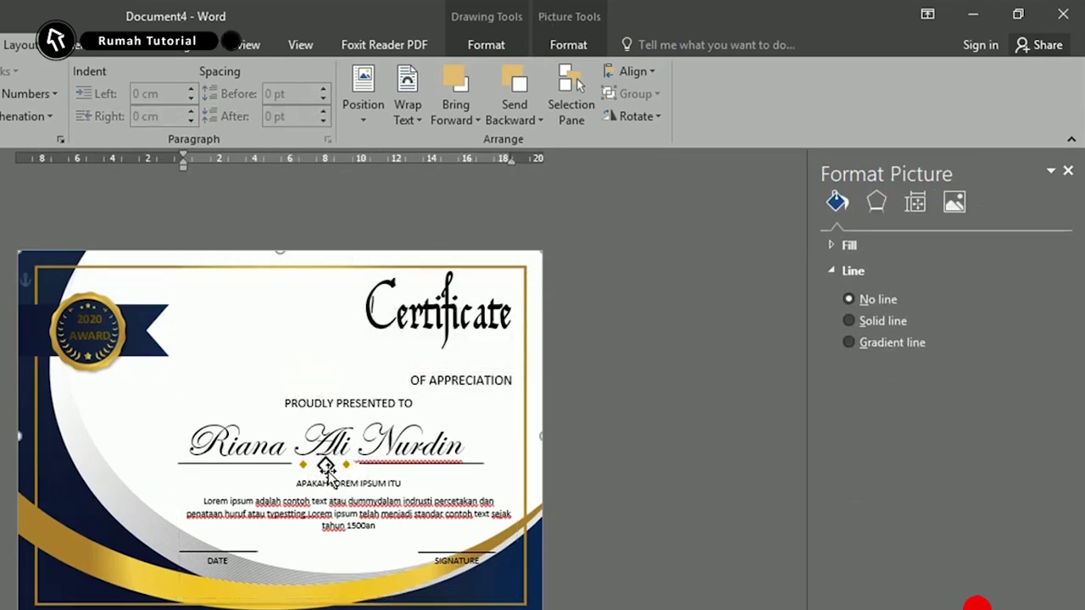